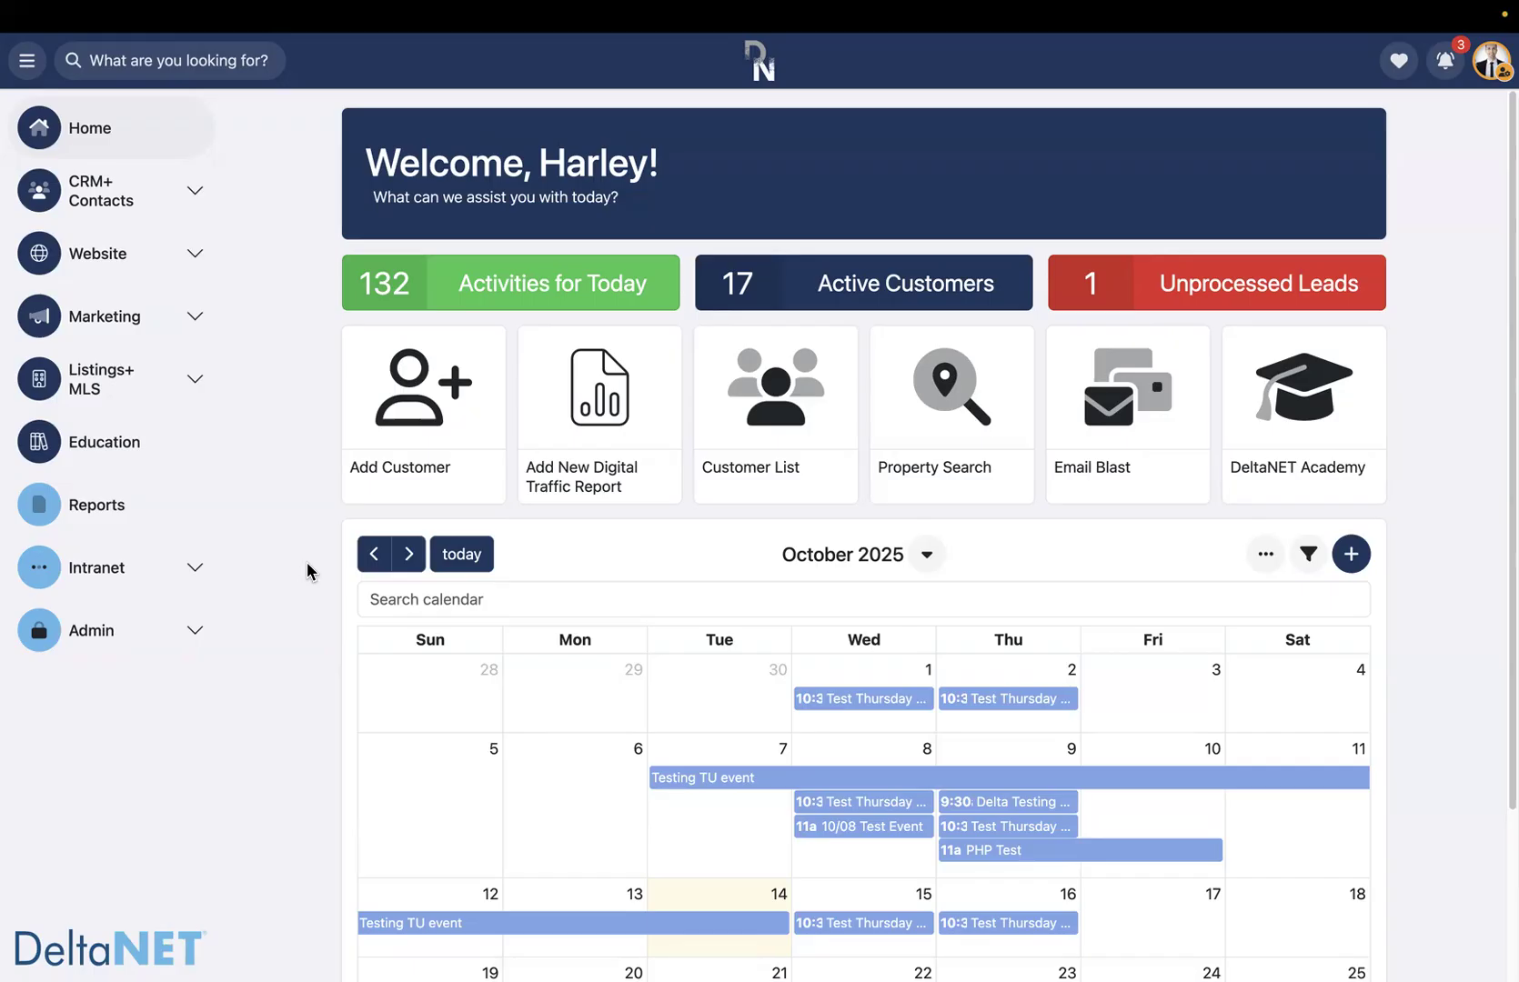
- Search the site for "SEARCH", open the Property Search page and collapse the side navigation
left_click(229, 63)
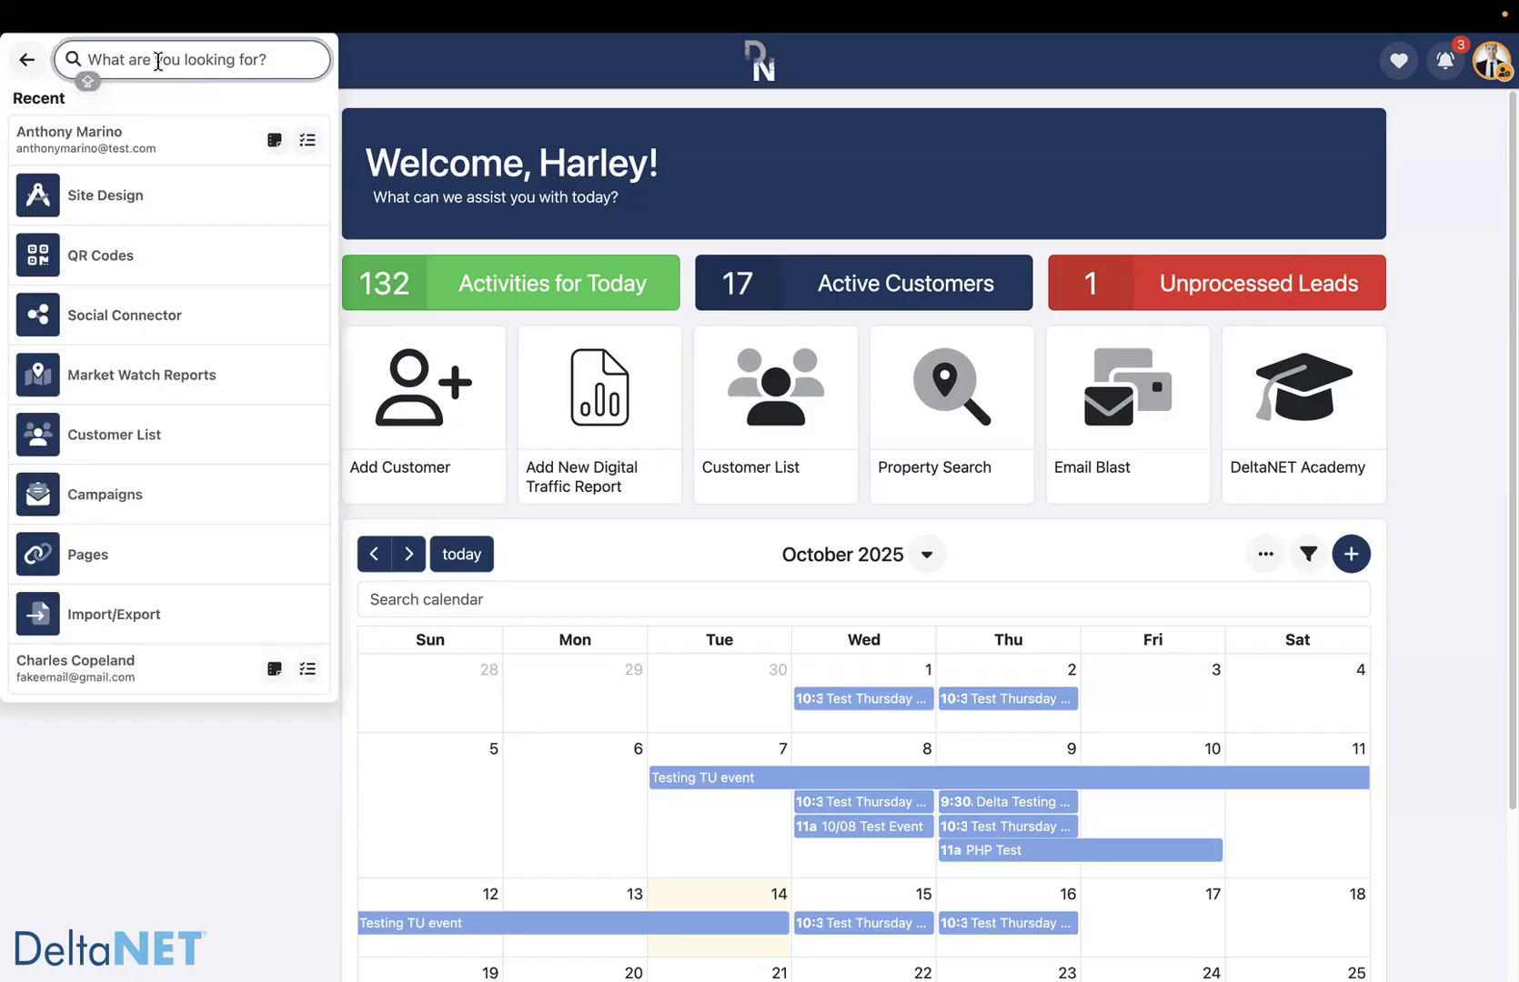
type("SEARCH")
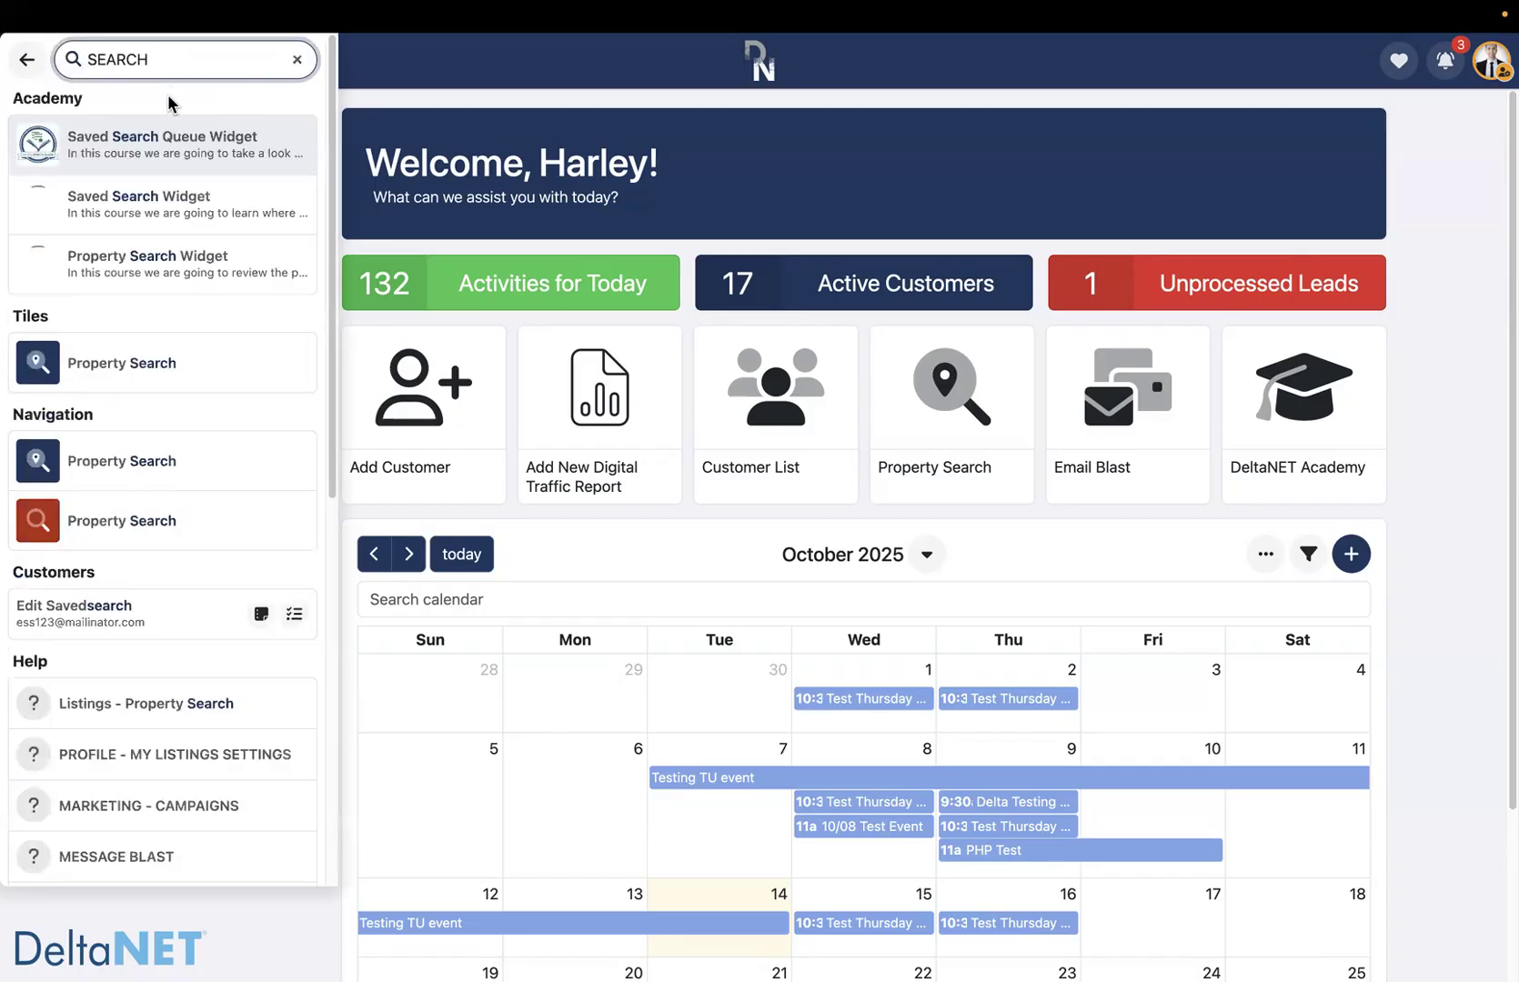
left_click(107, 379)
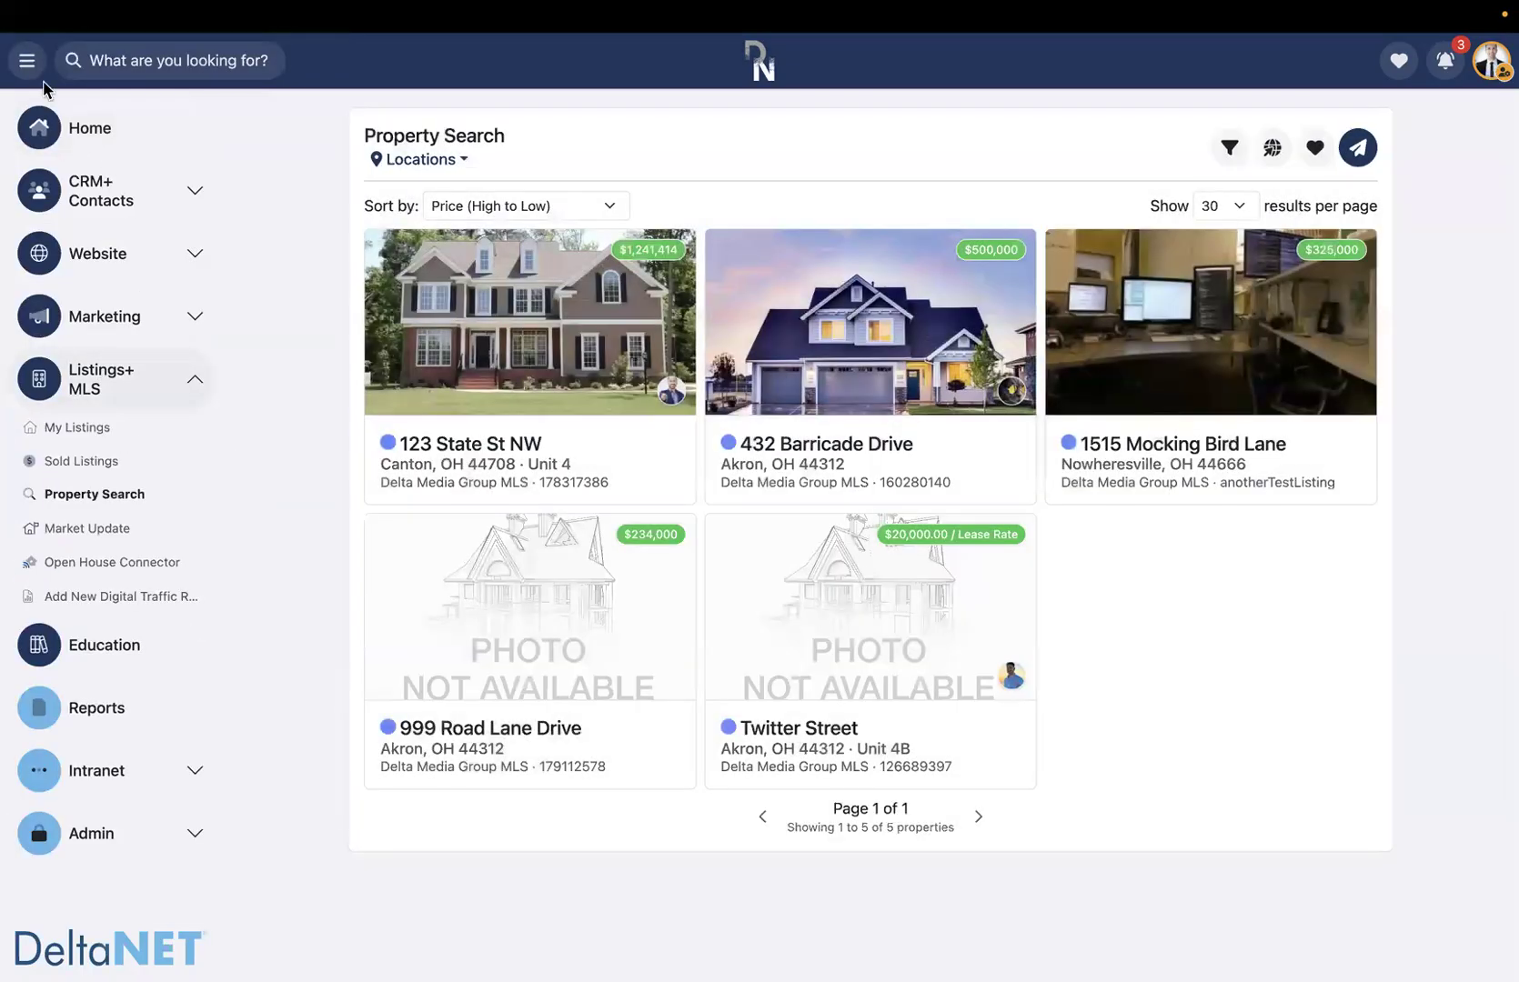
left_click(37, 73)
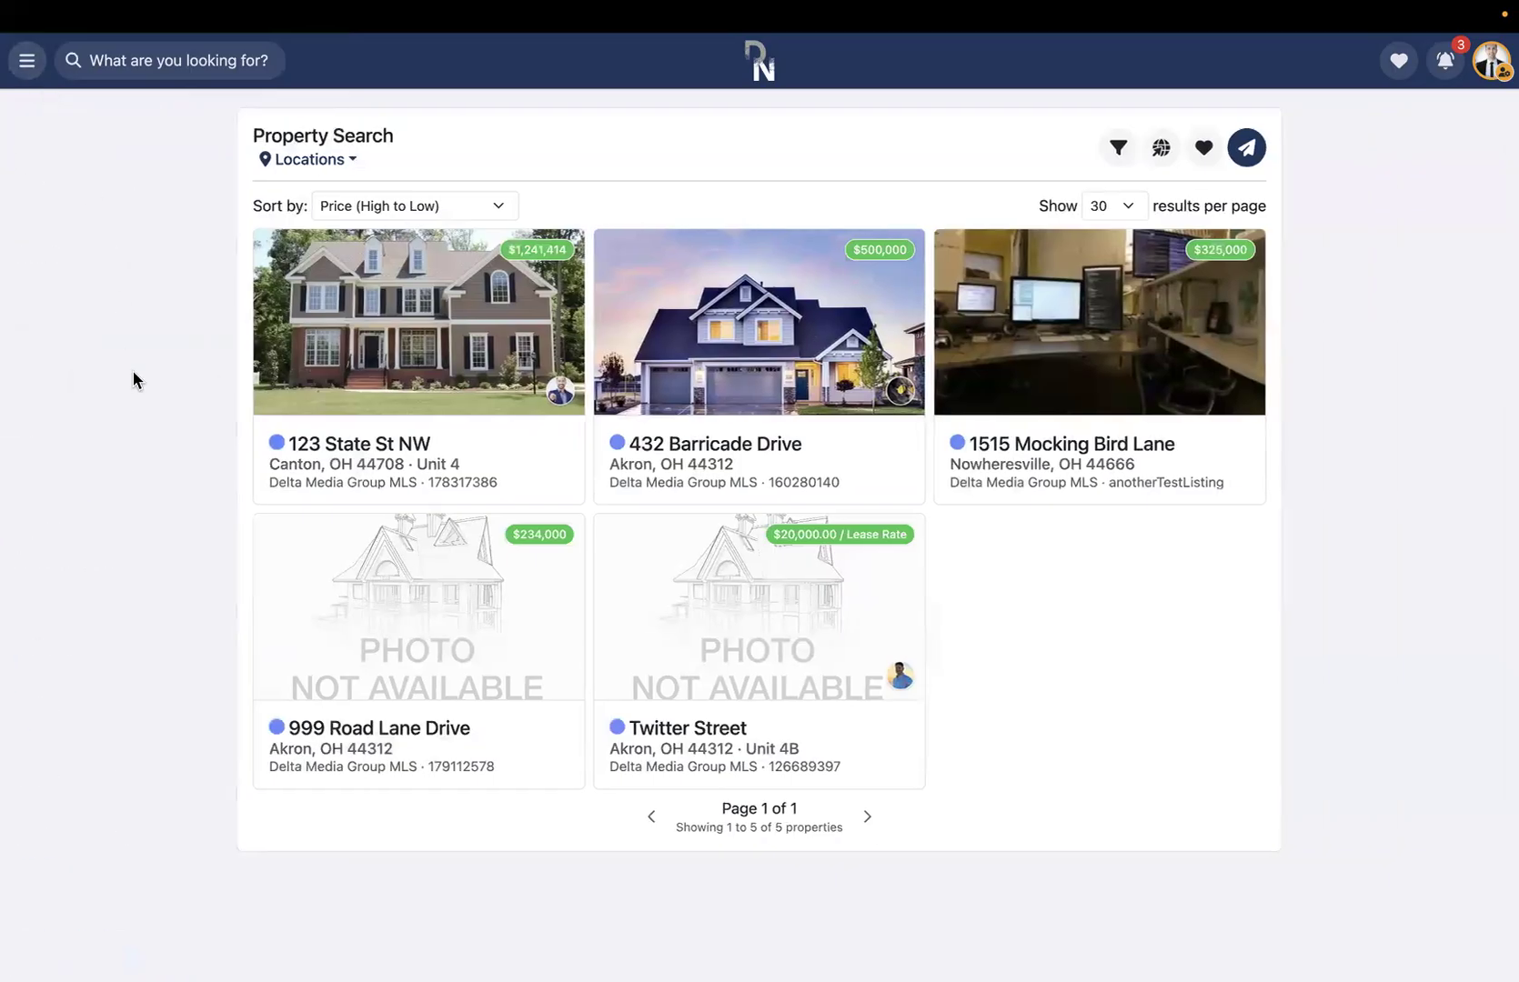
- Start adding a new Boundary location to the property search
left_click(354, 169)
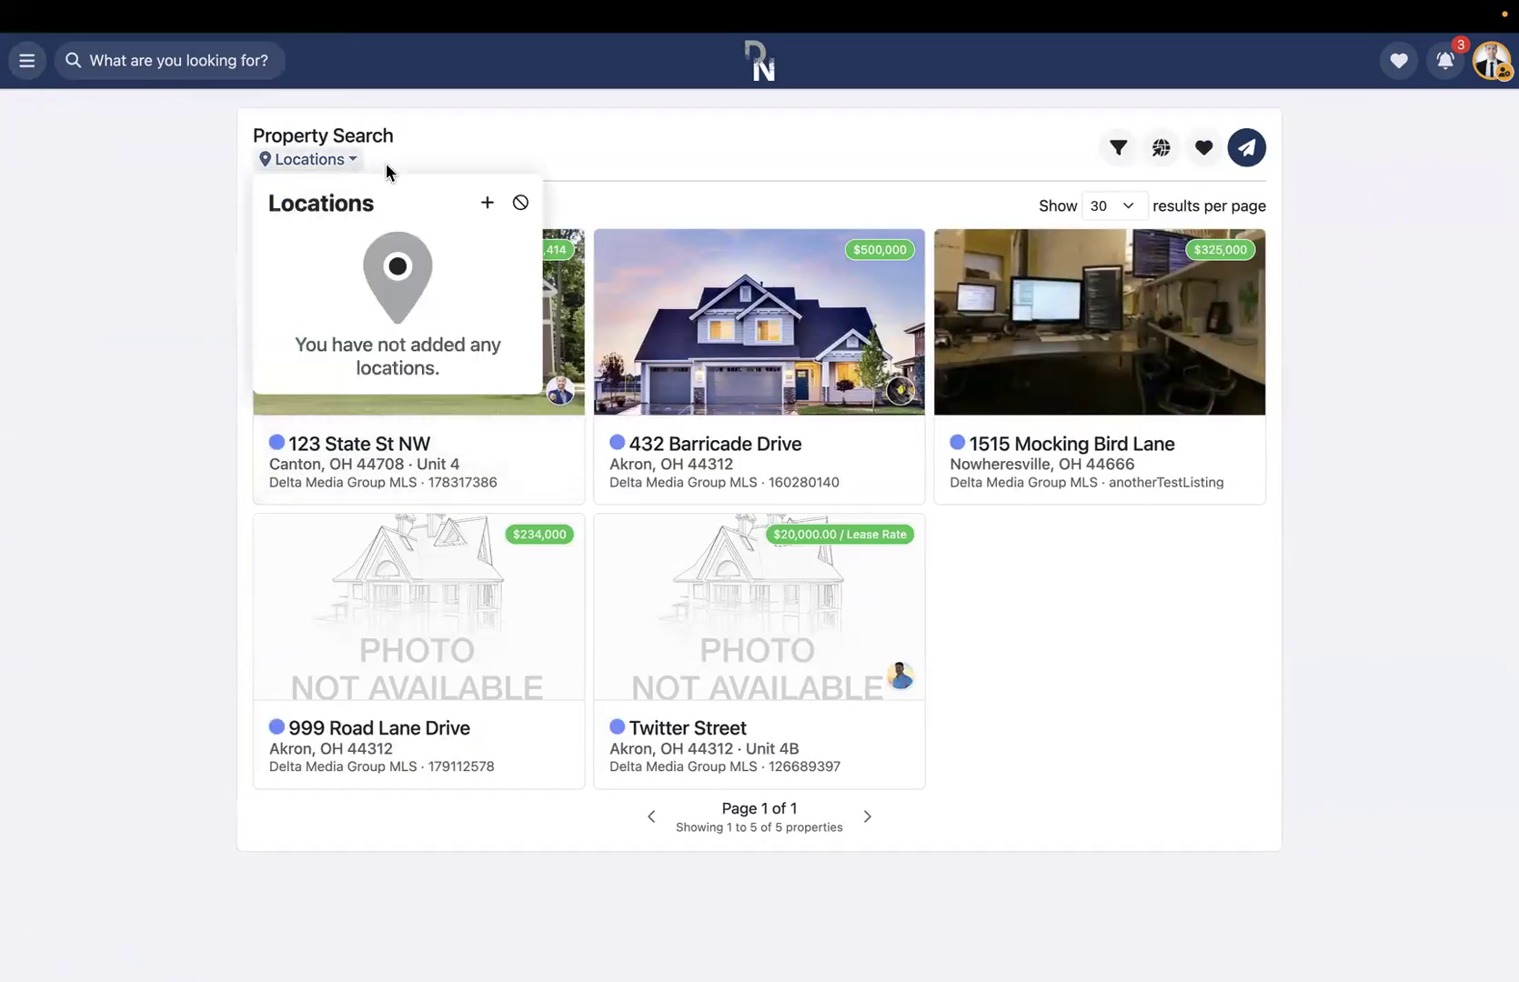
left_click(443, 162)
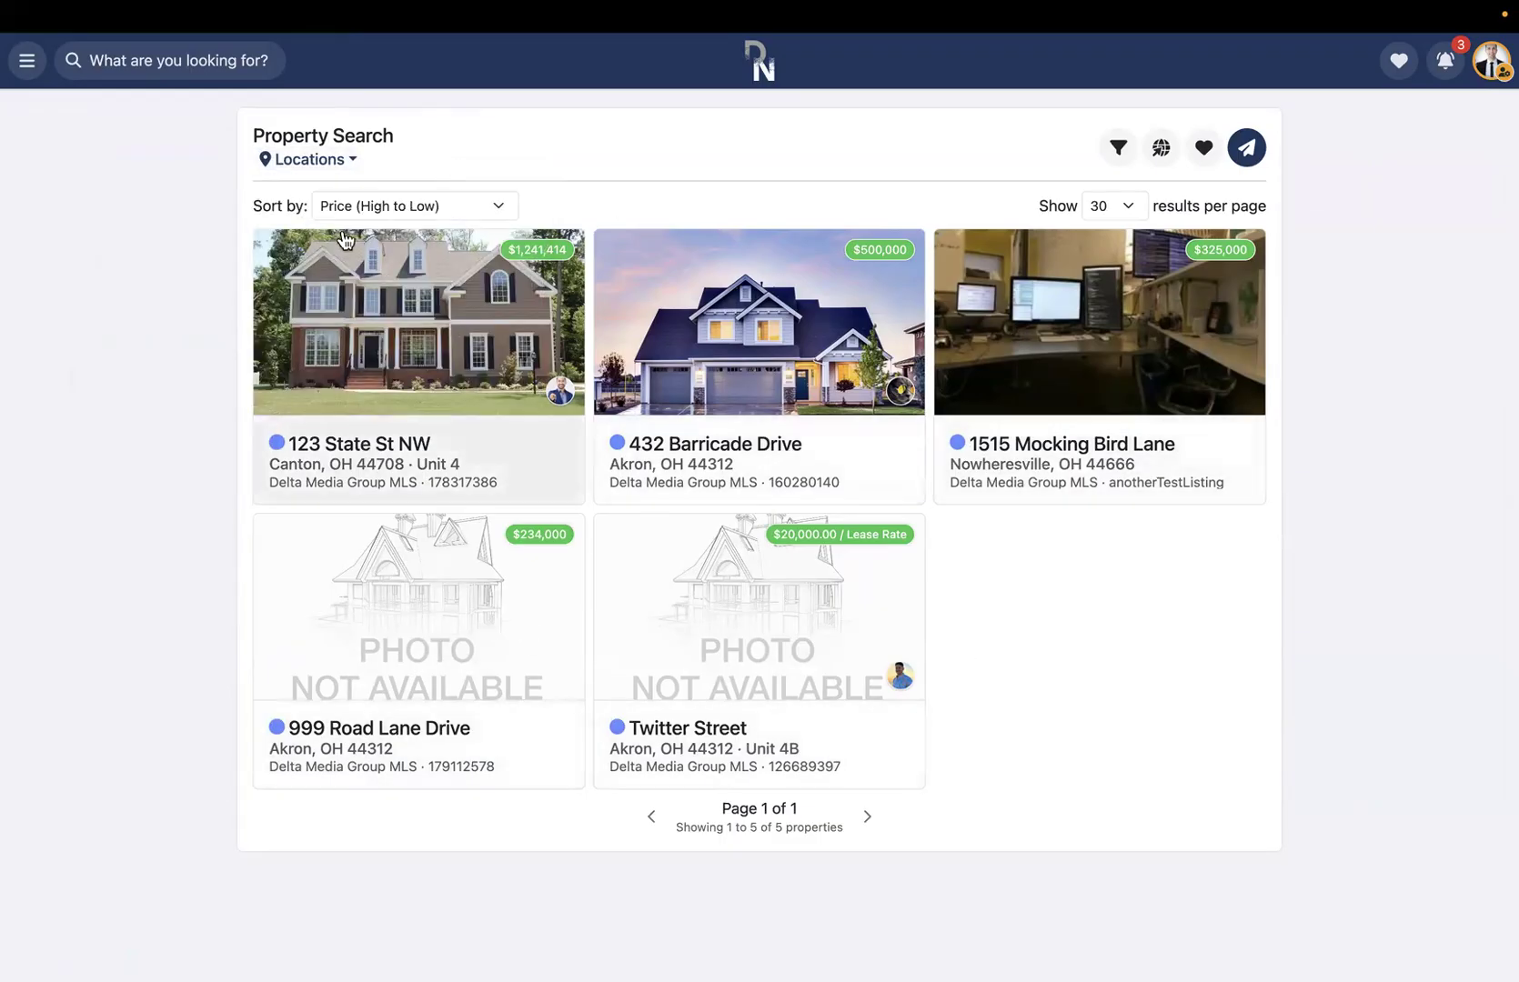
left_click(320, 169)
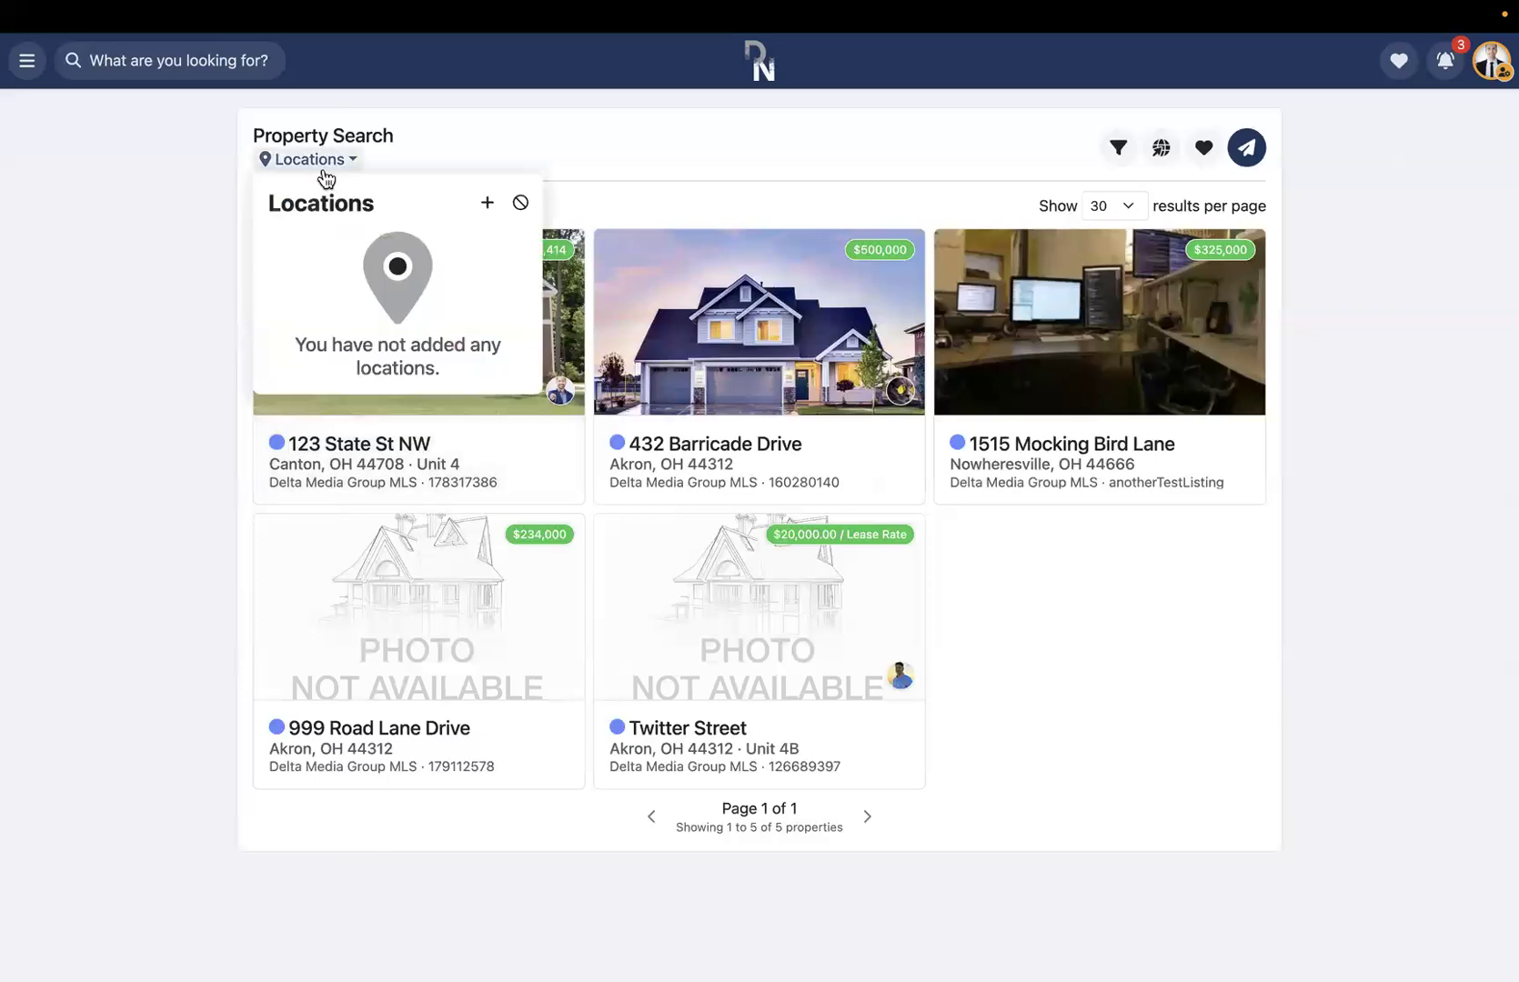
left_click(490, 205)
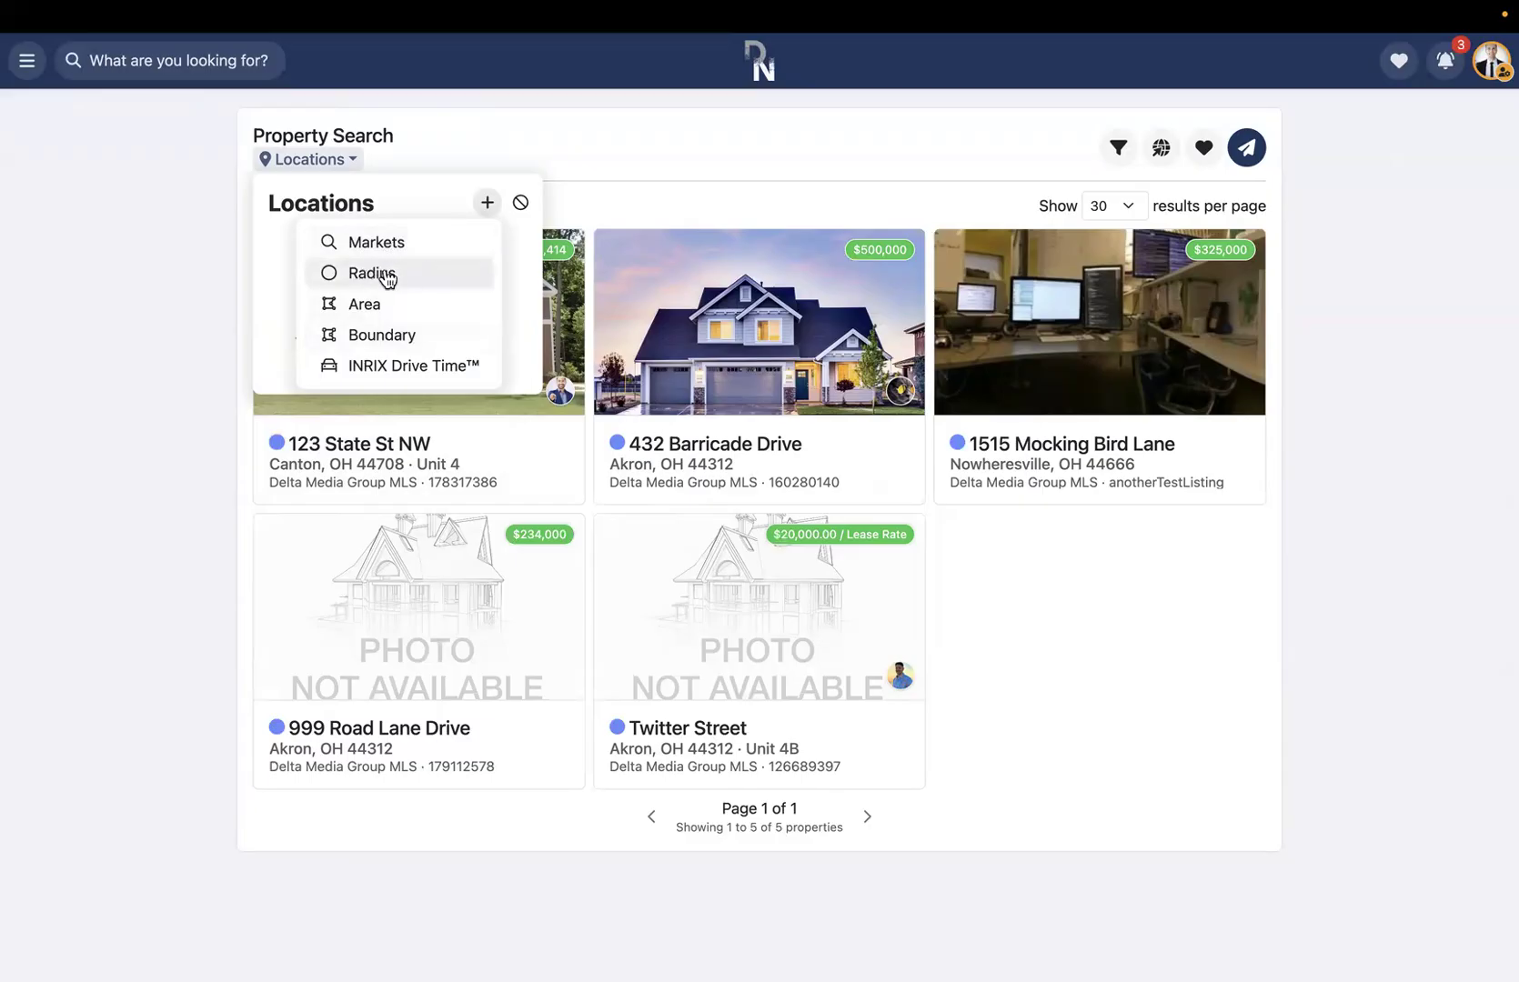
left_click(381, 336)
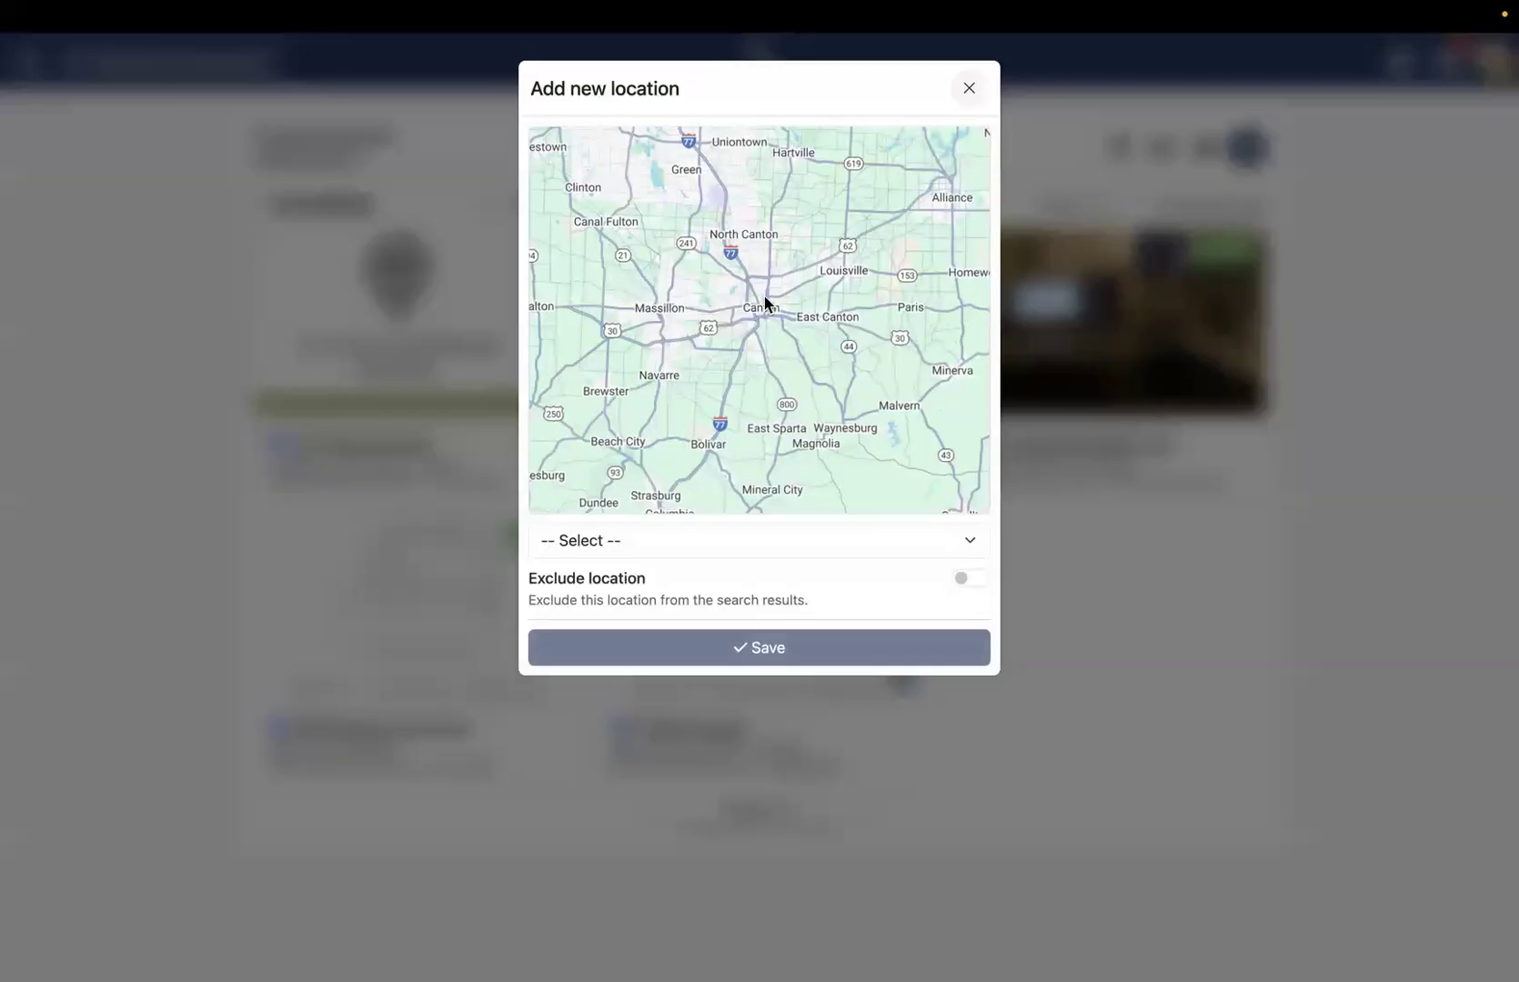
- Choose the Canton City School District as the School District boundary, and switch its exclusion from the results on and off again
left_click(663, 540)
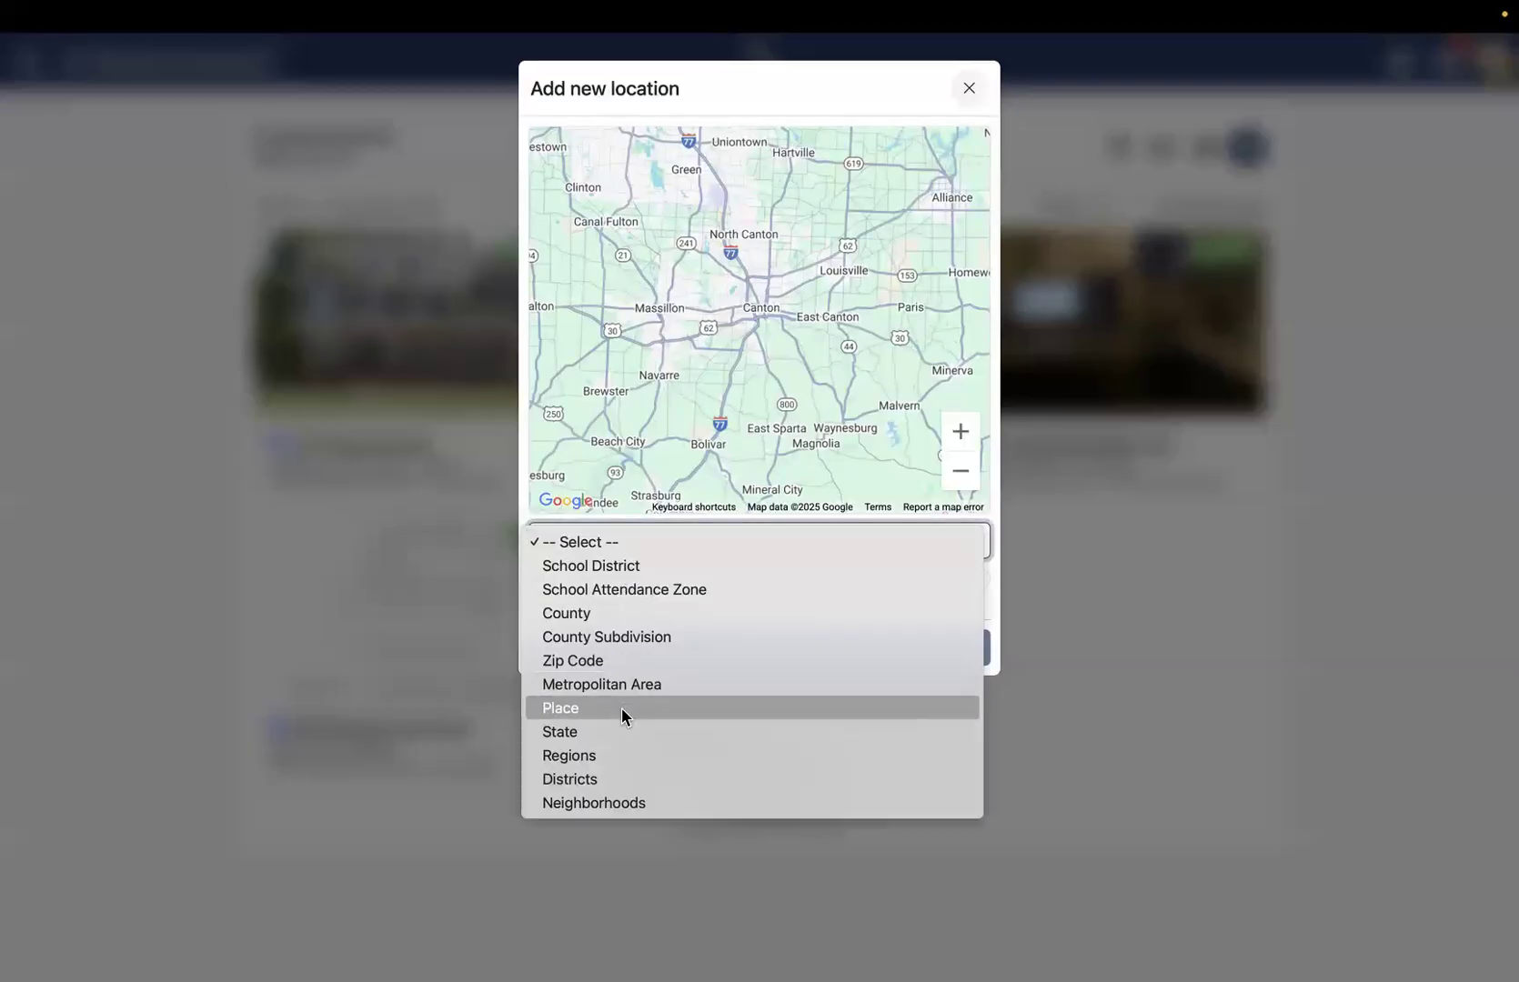
left_click(621, 567)
left_click(647, 580)
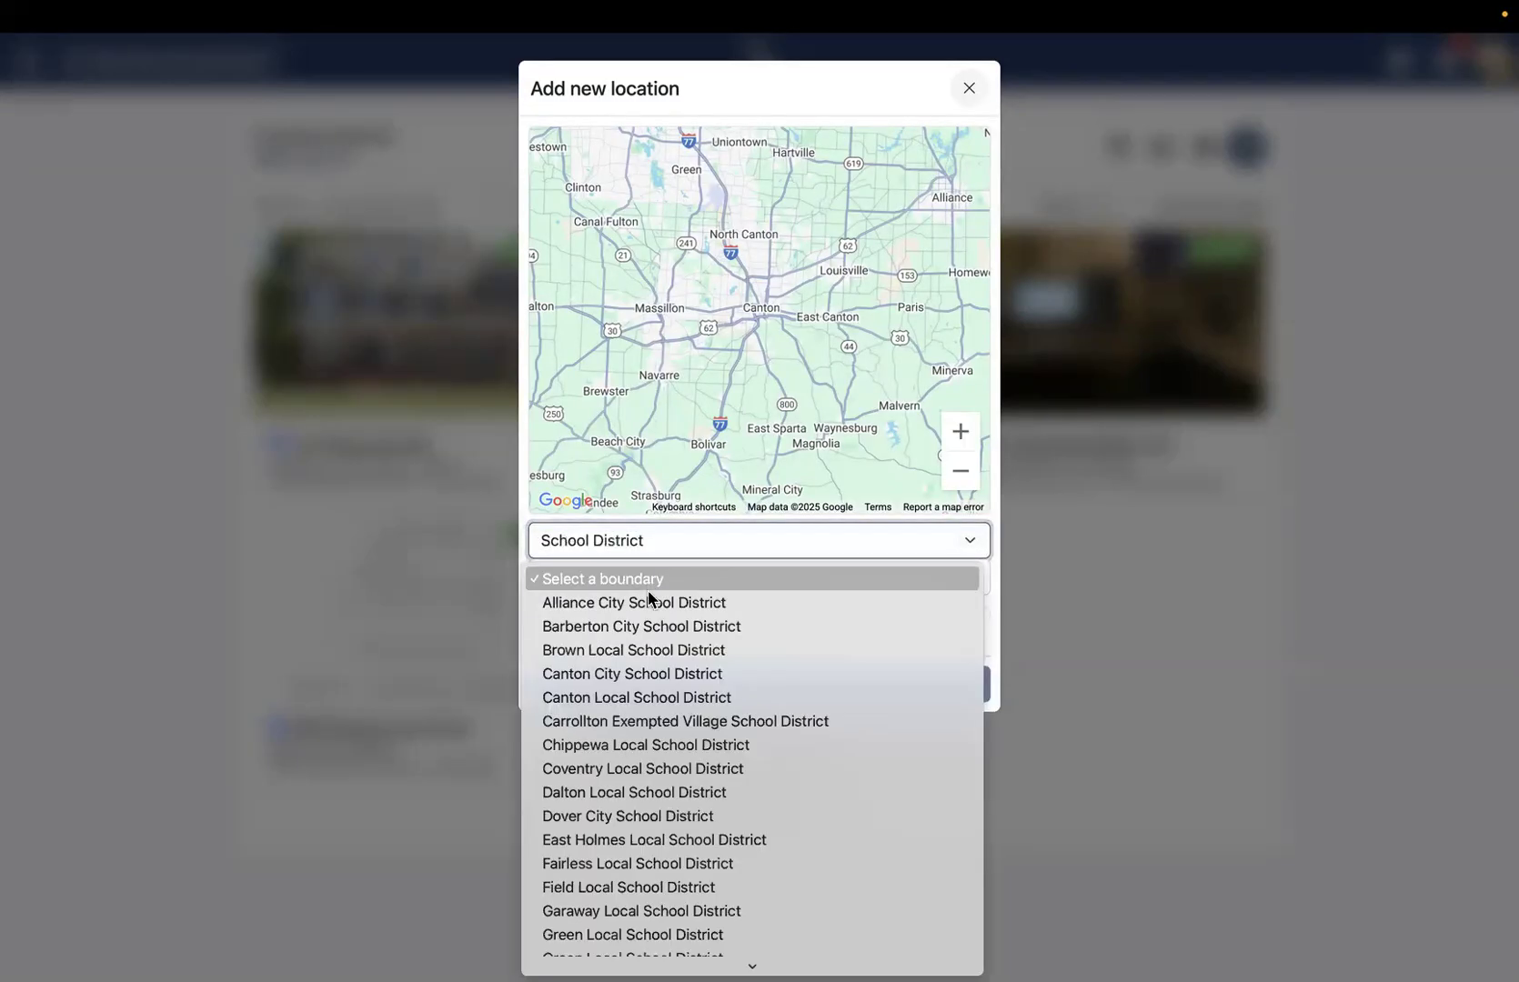
left_click(630, 674)
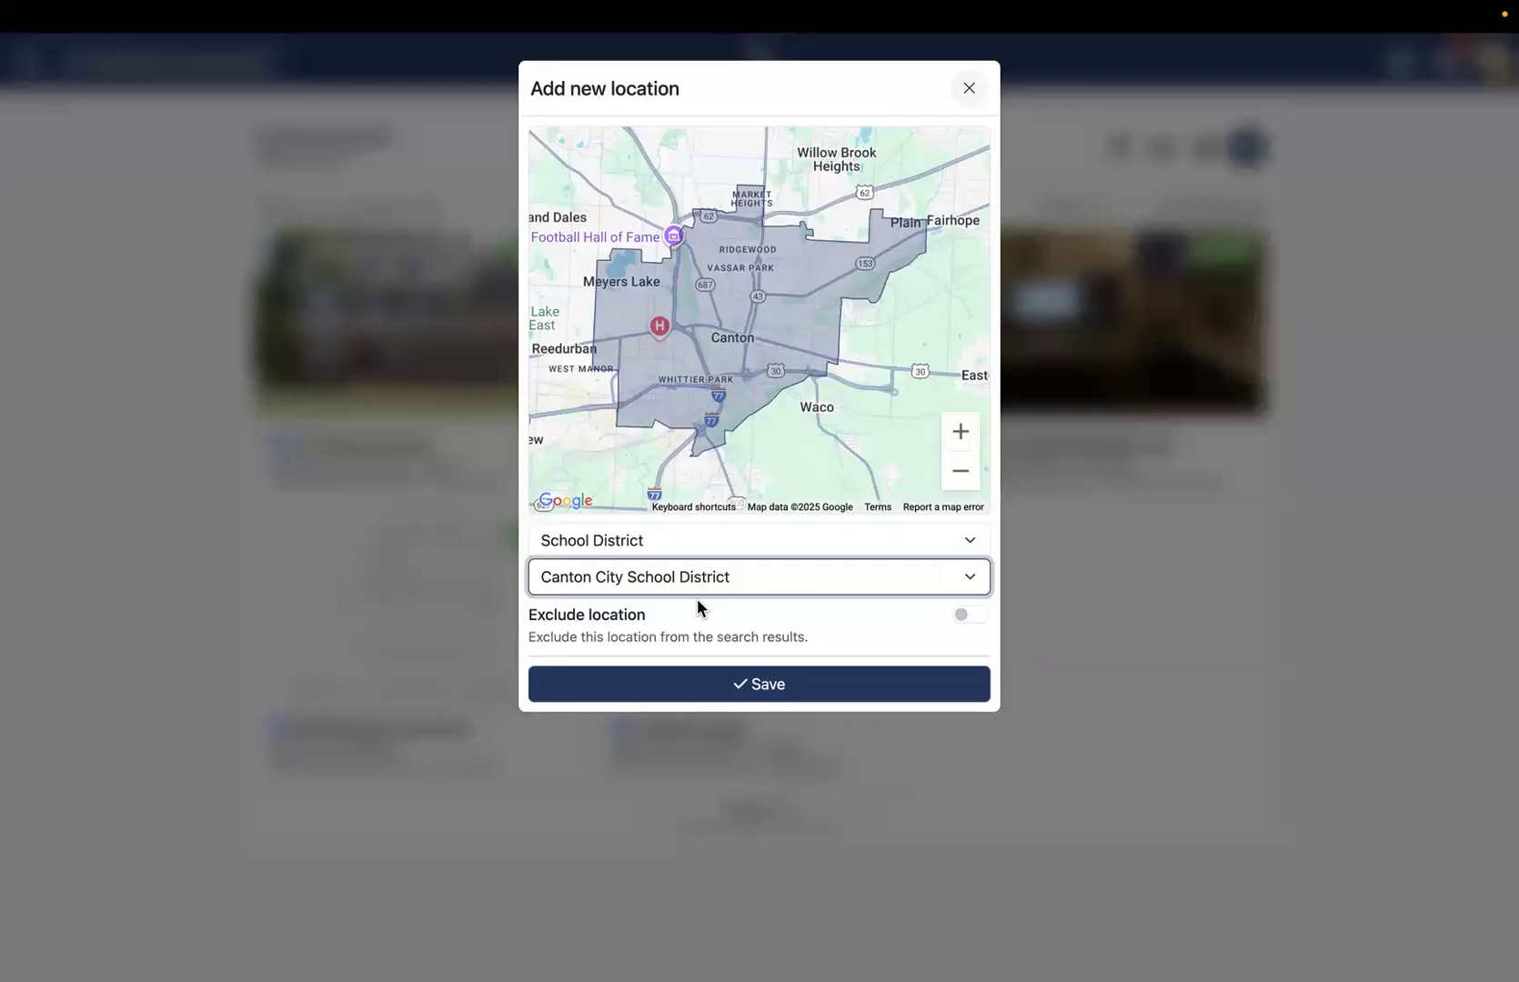
left_click(963, 616)
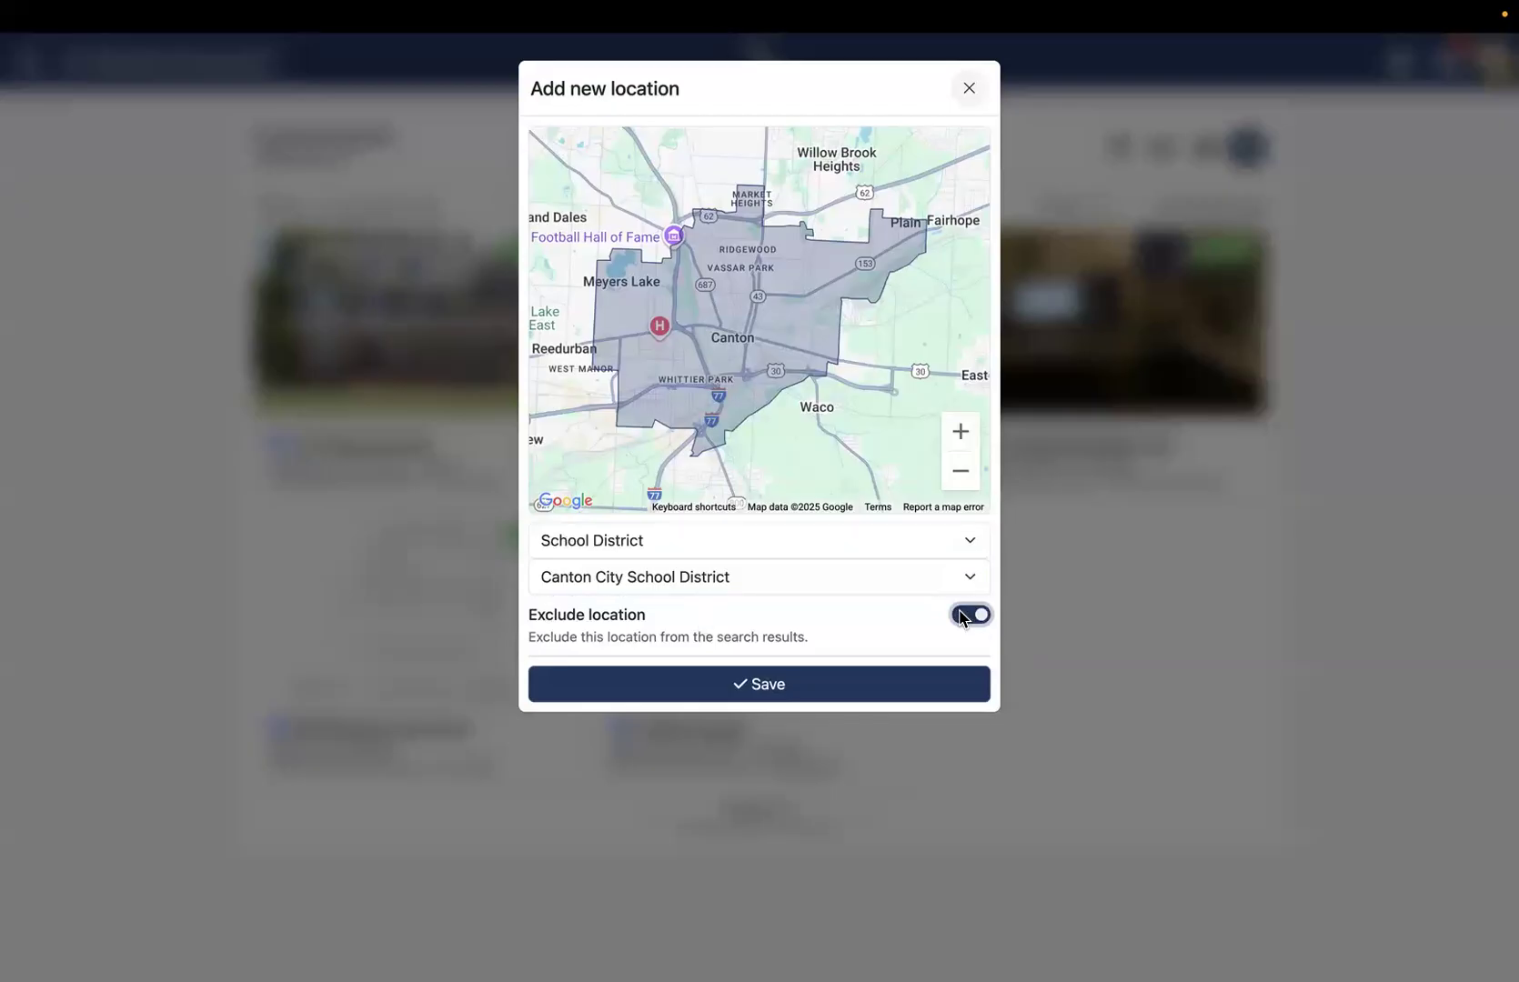
left_click(964, 615)
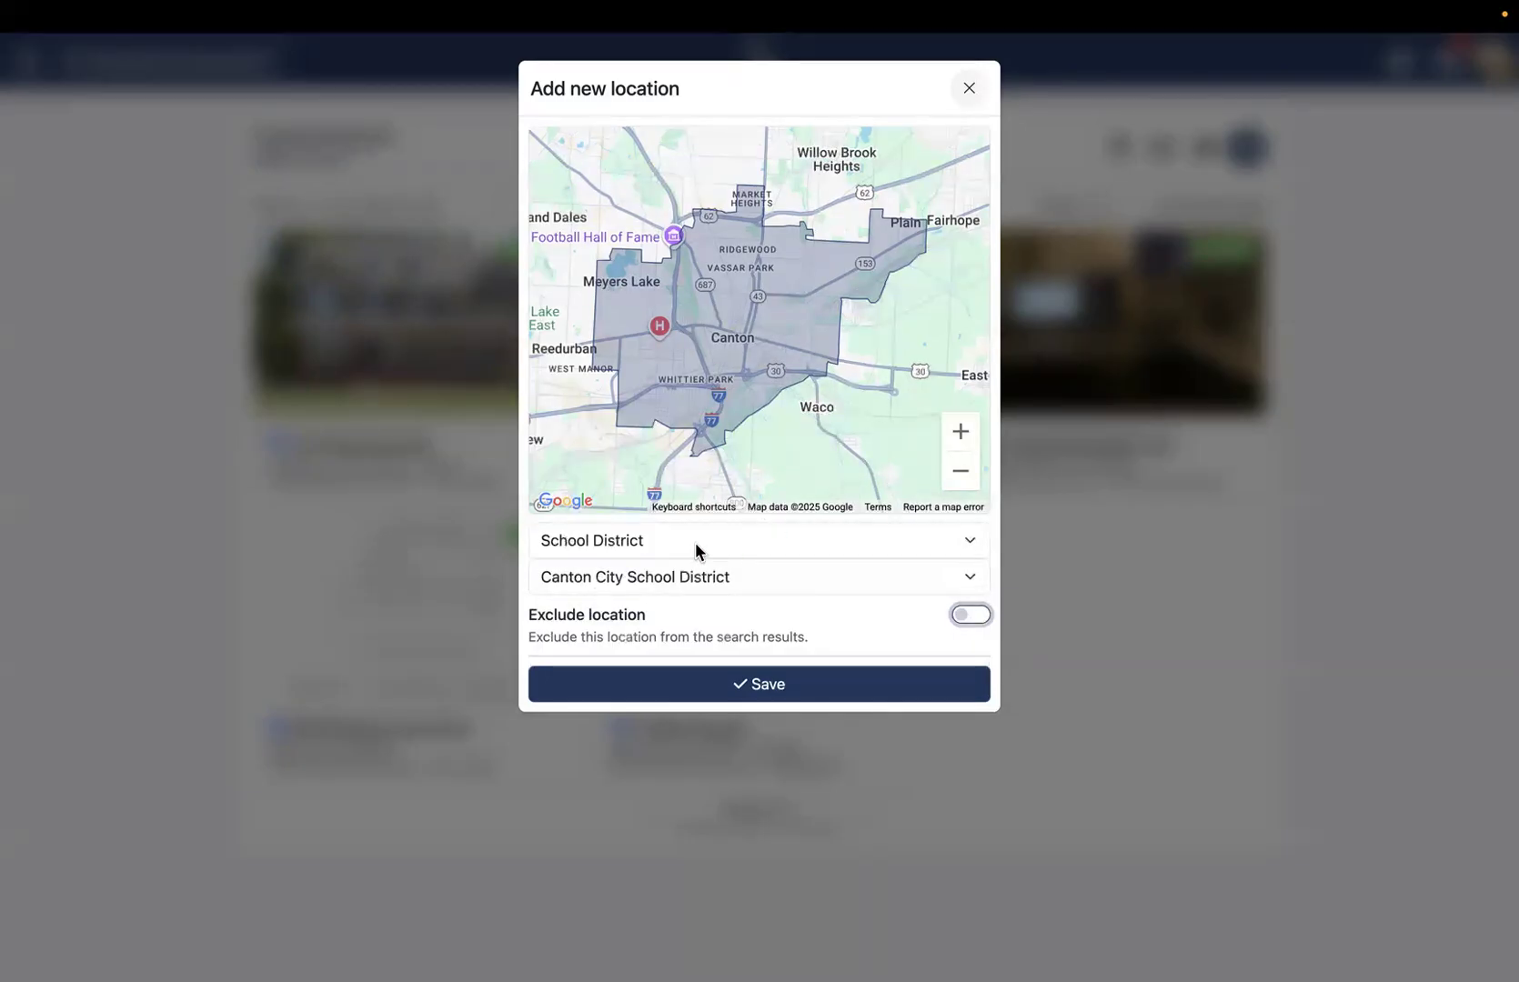
- Change the boundary to the County type with Stark selected, and close the new location without saving
left_click(632, 546)
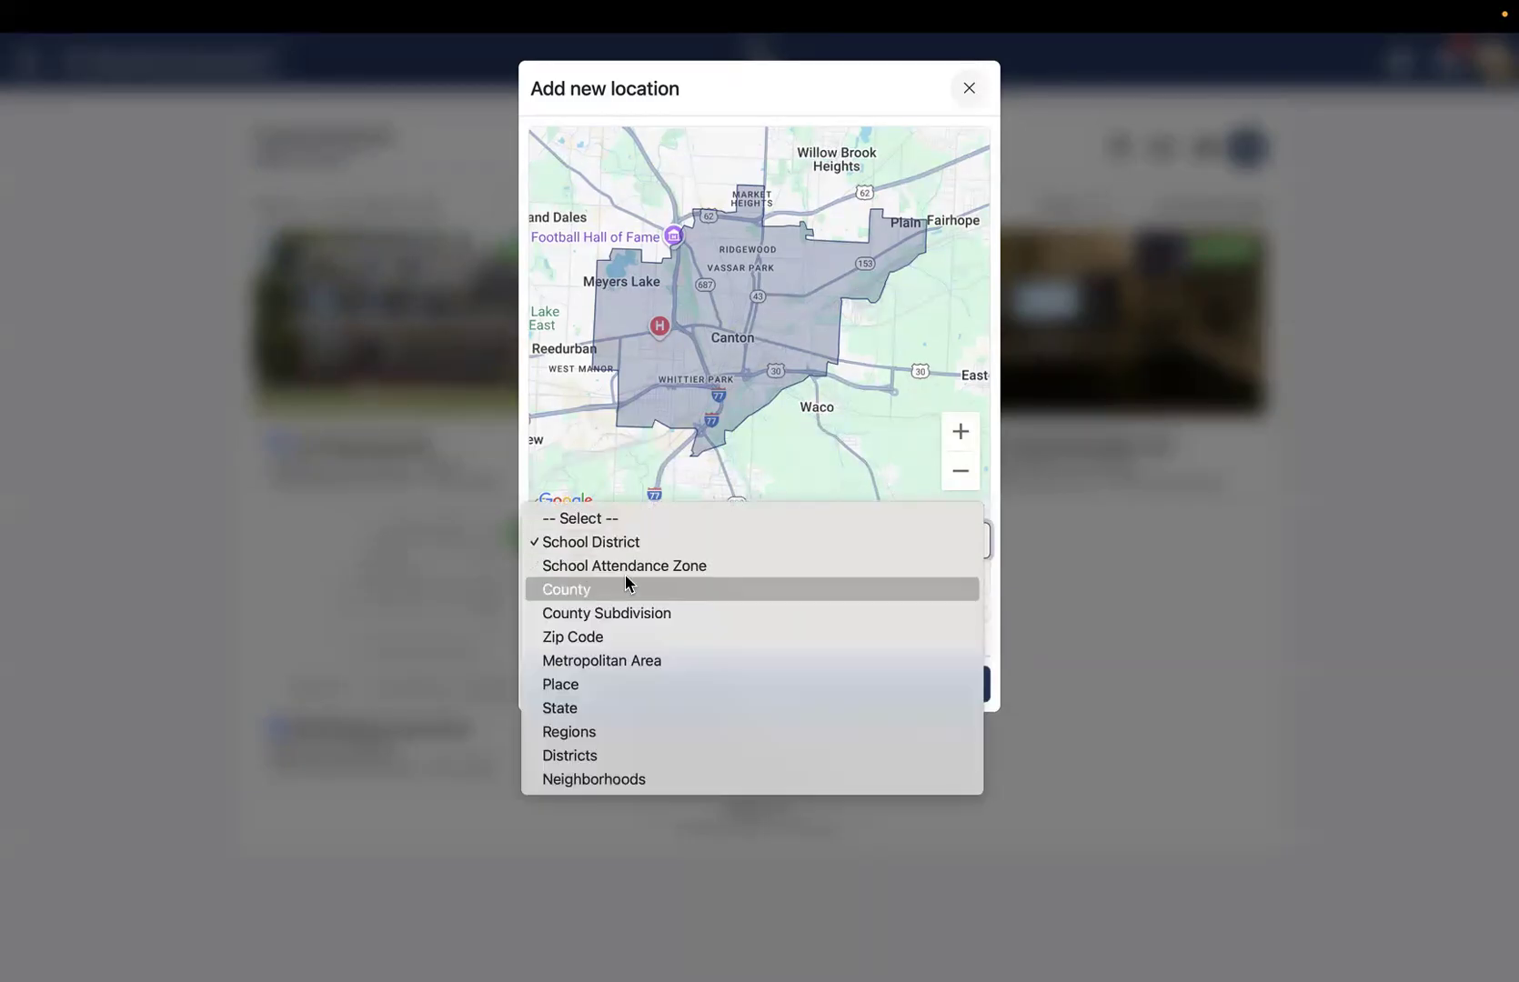
key("Escape")
left_click(641, 573)
left_click(637, 601)
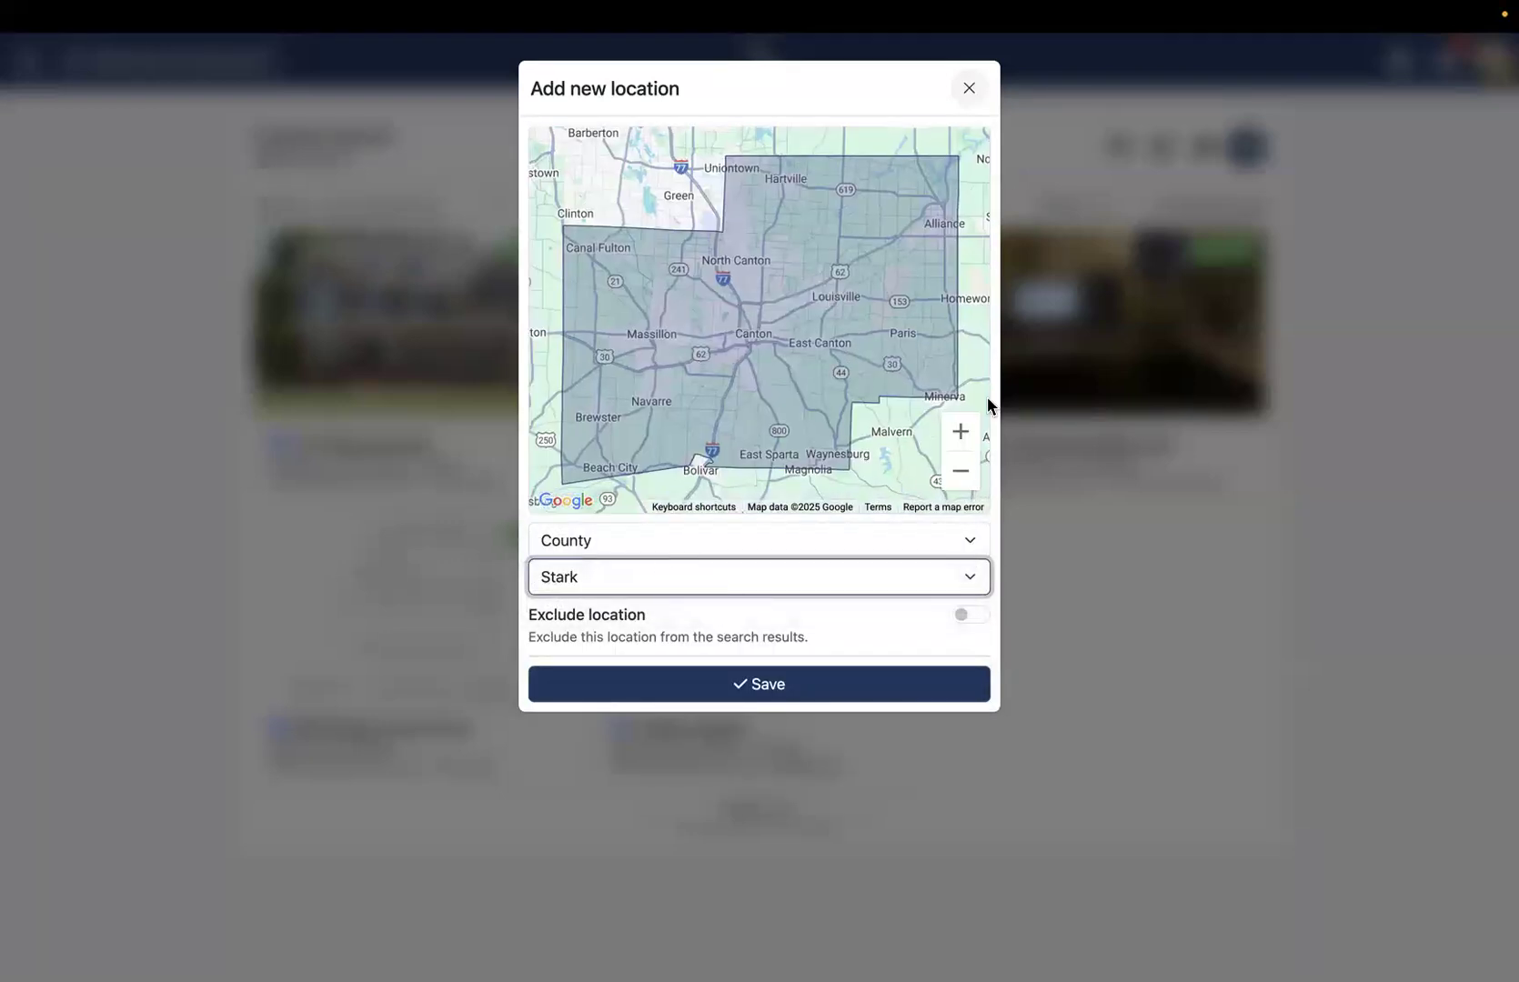
left_click(968, 91)
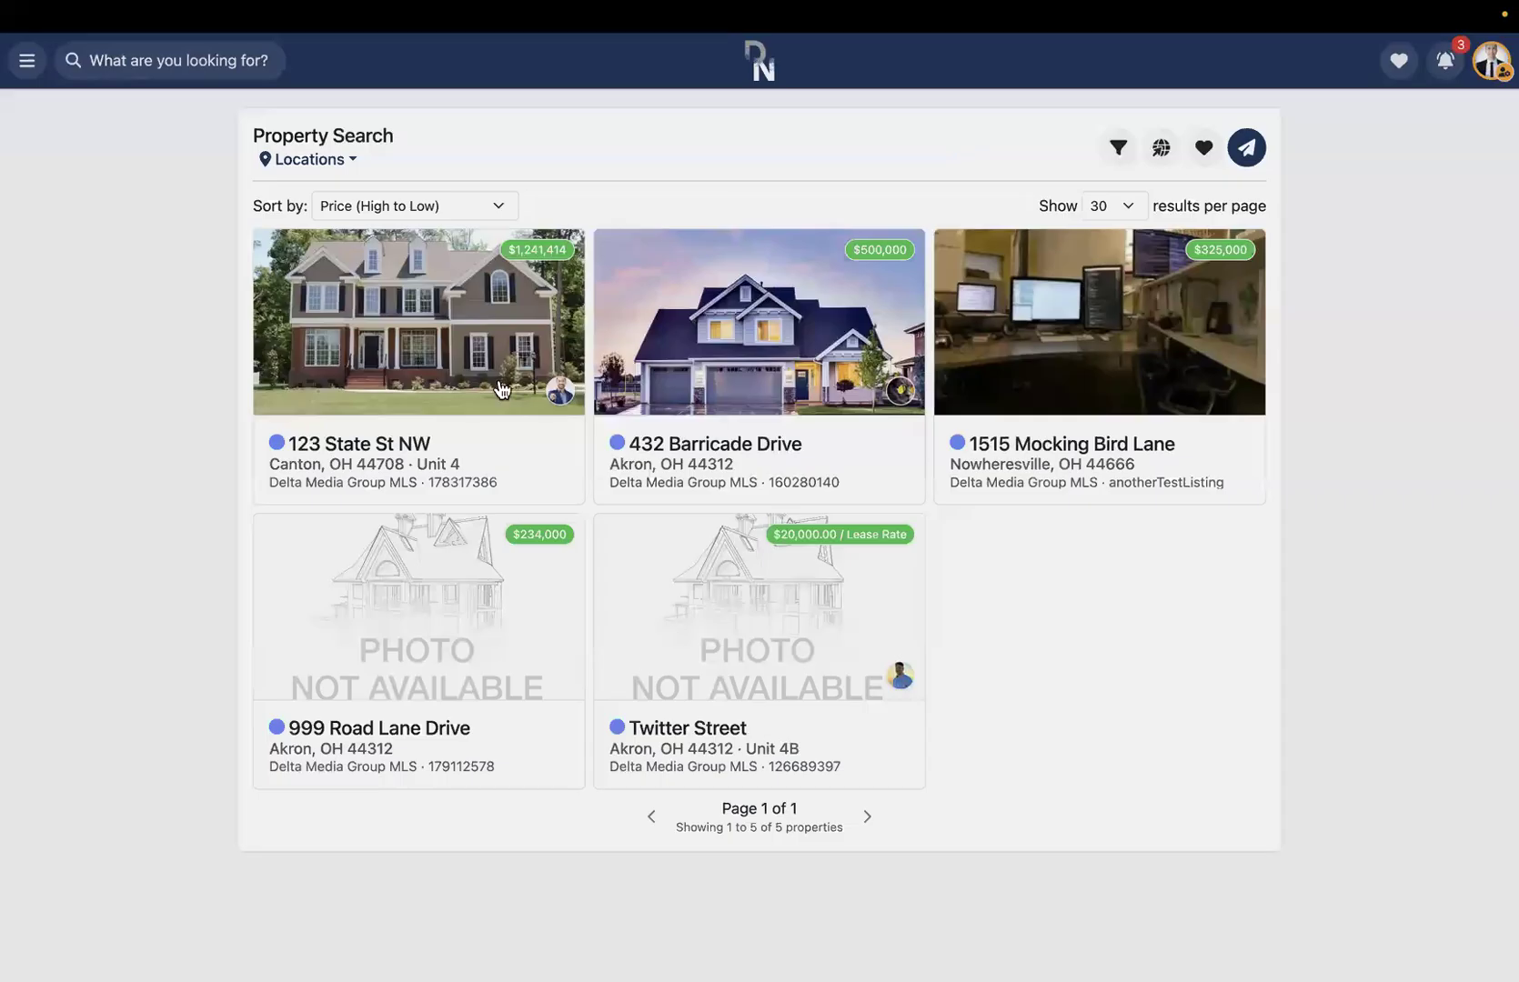
- Filter the property search to single family residential homes priced from 2000000 to 3500000
left_click(1113, 155)
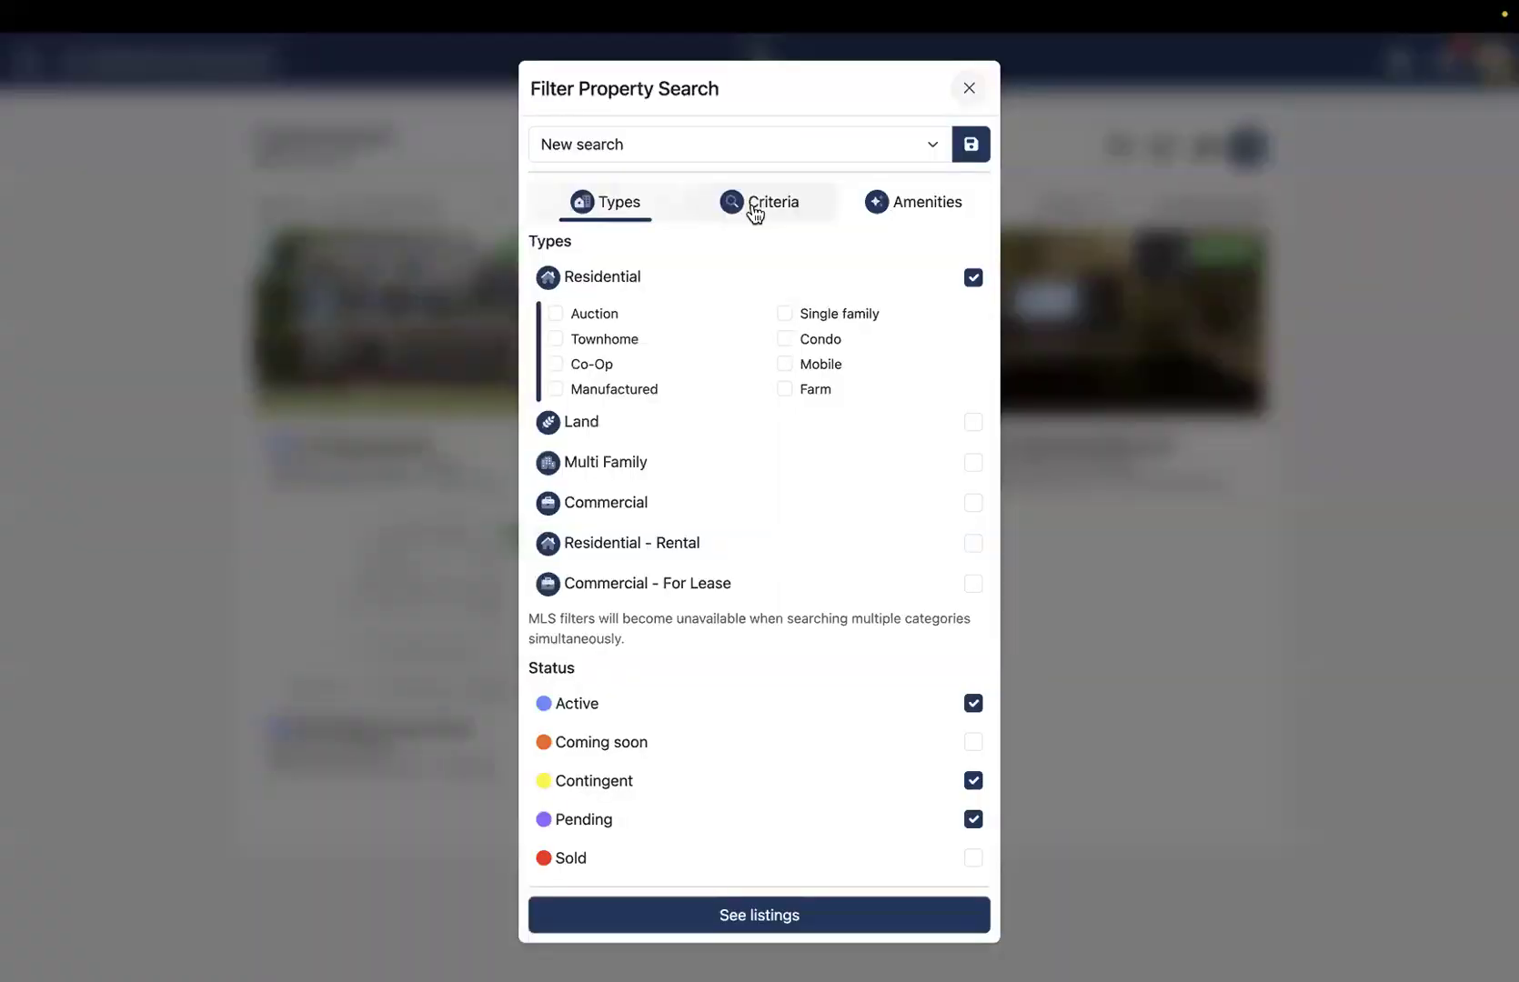
left_click(806, 312)
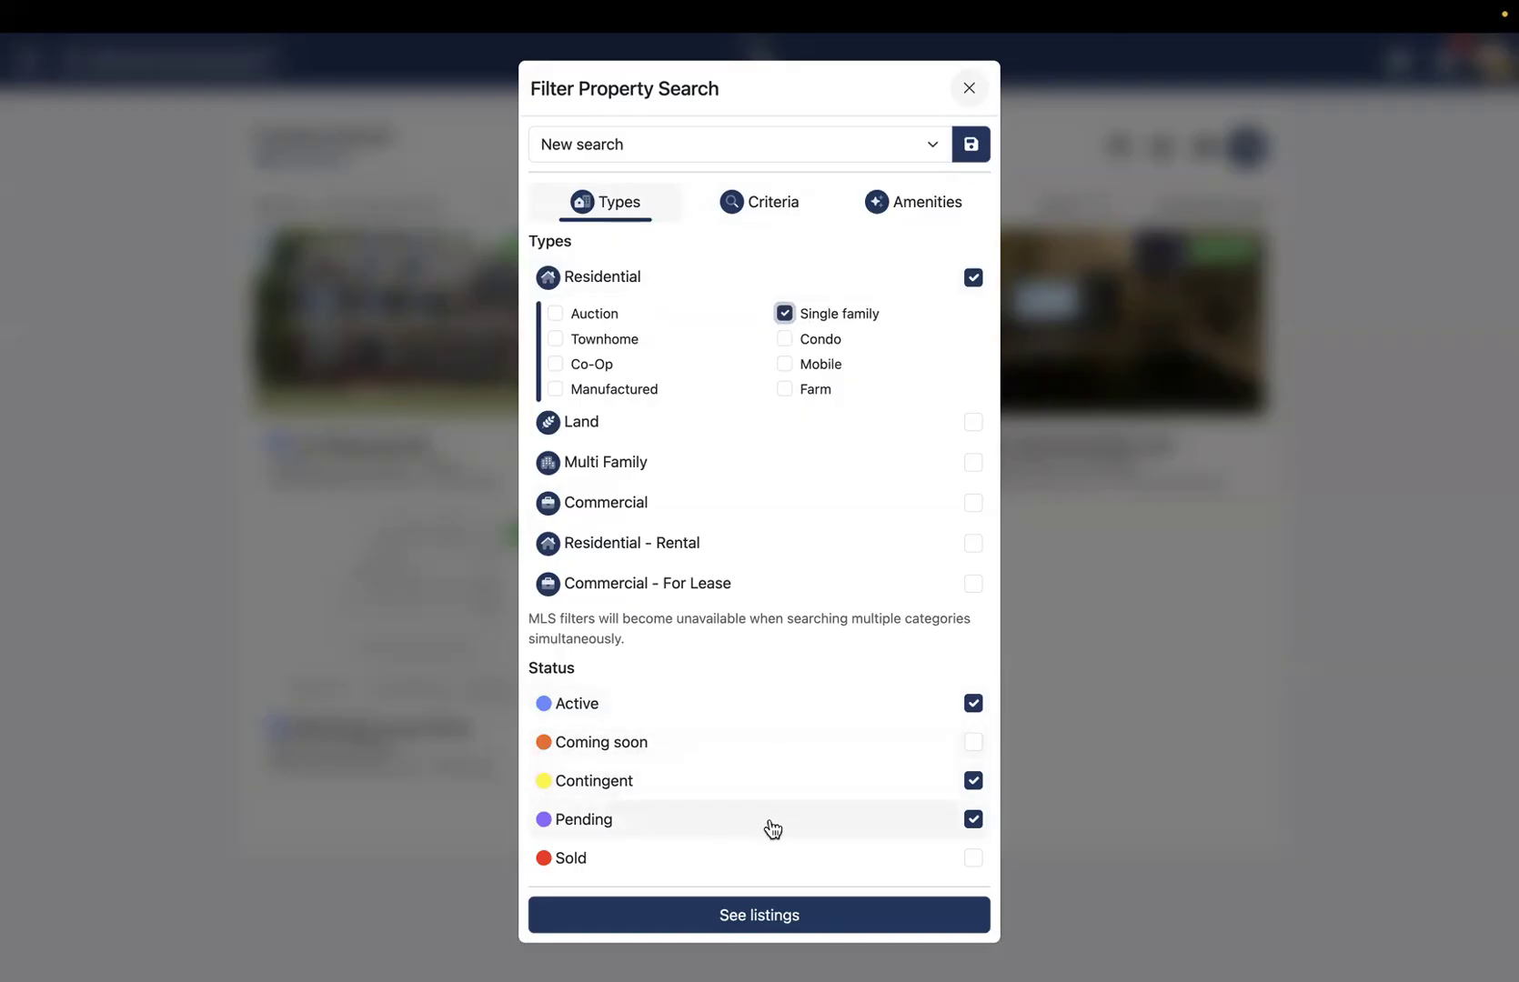
left_click(758, 205)
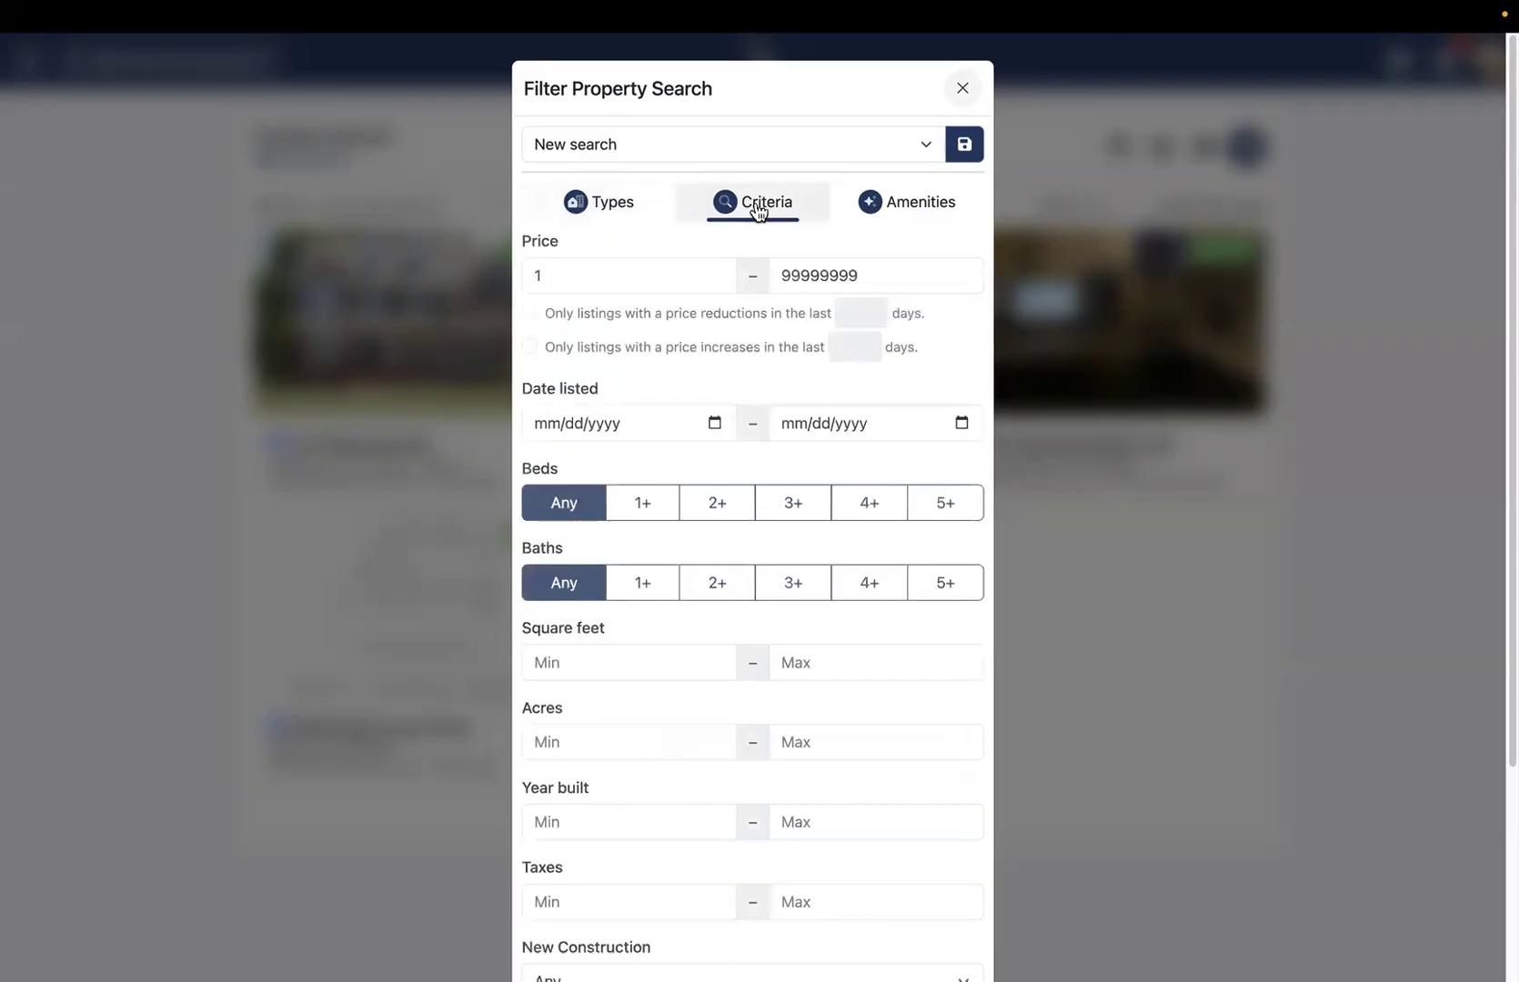
left_click(568, 274)
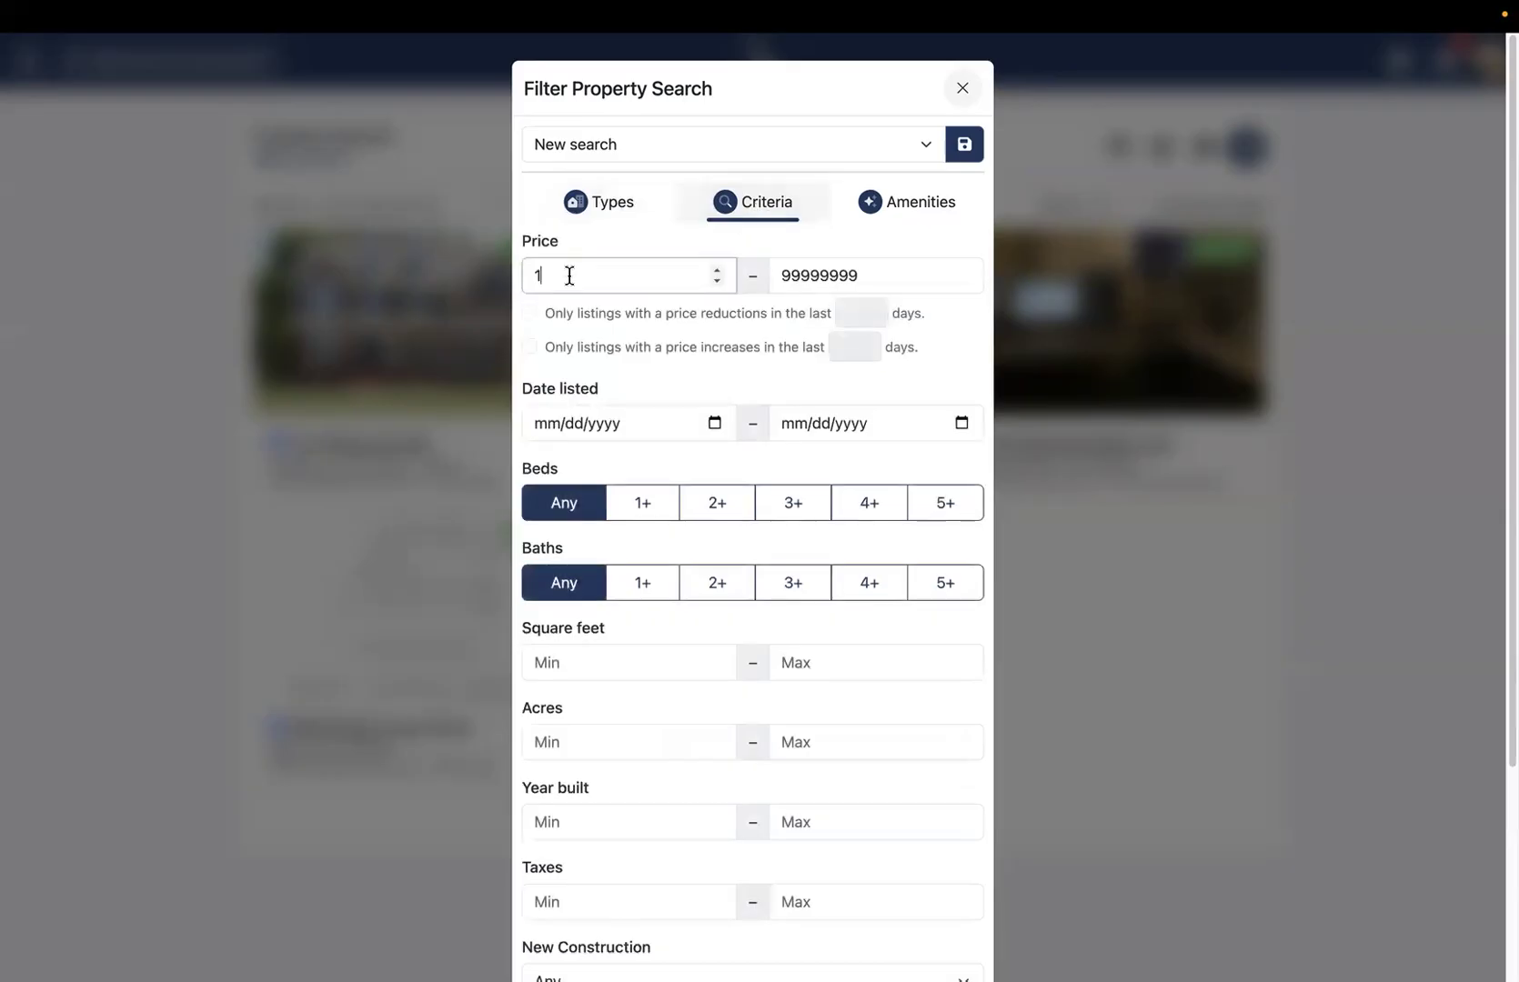
type("2000000")
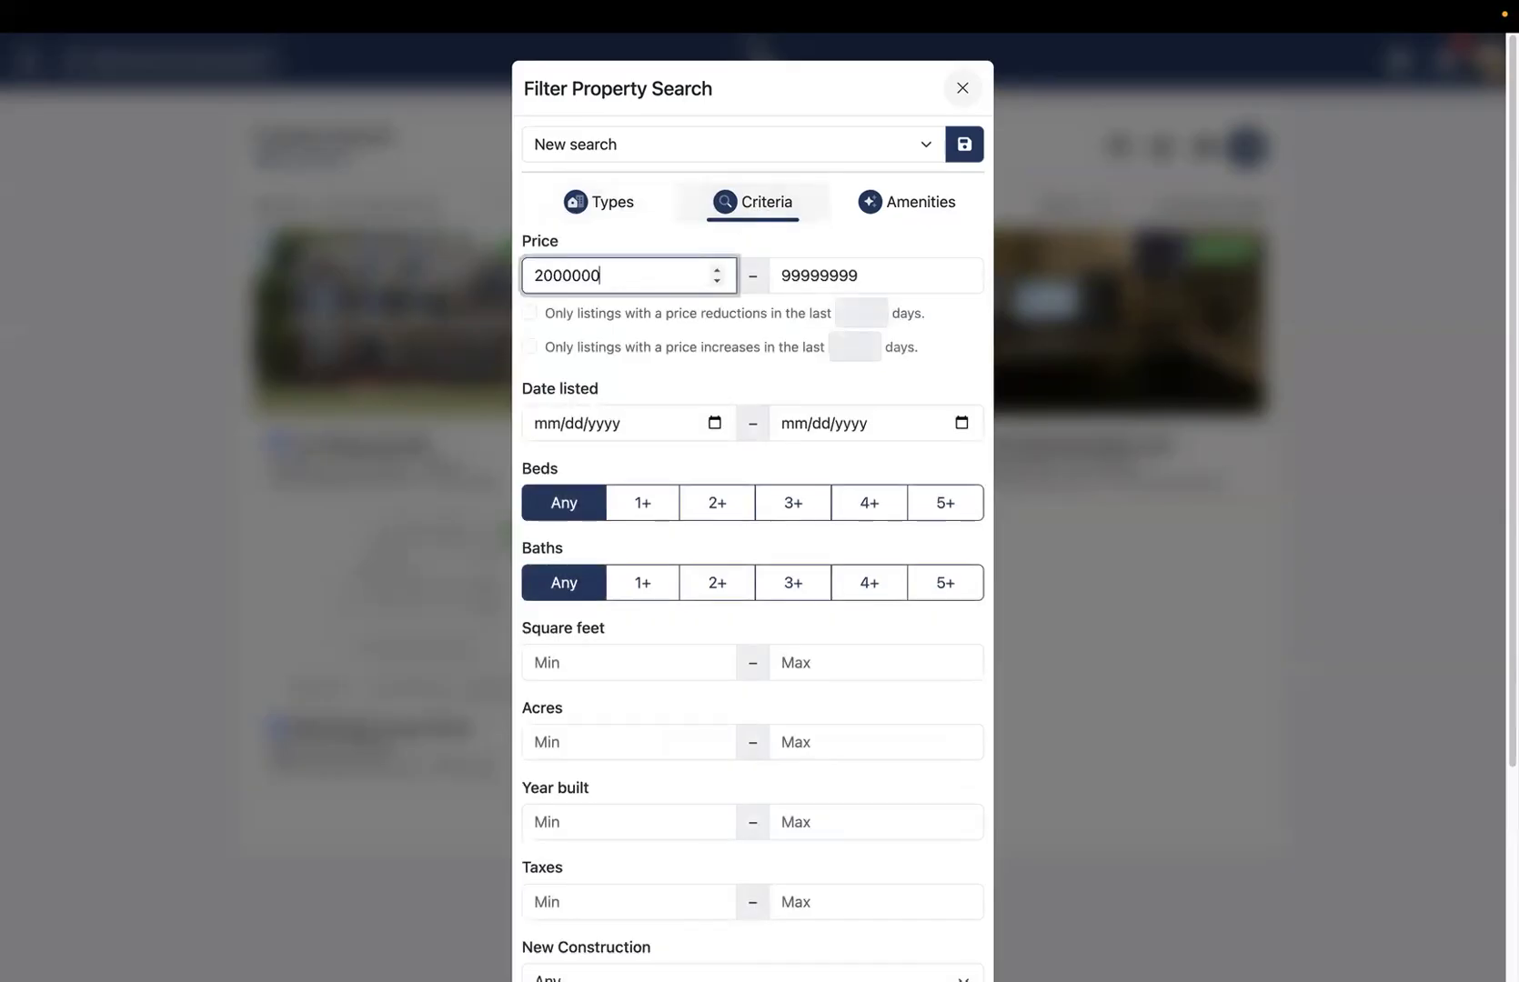
double_click(797, 283)
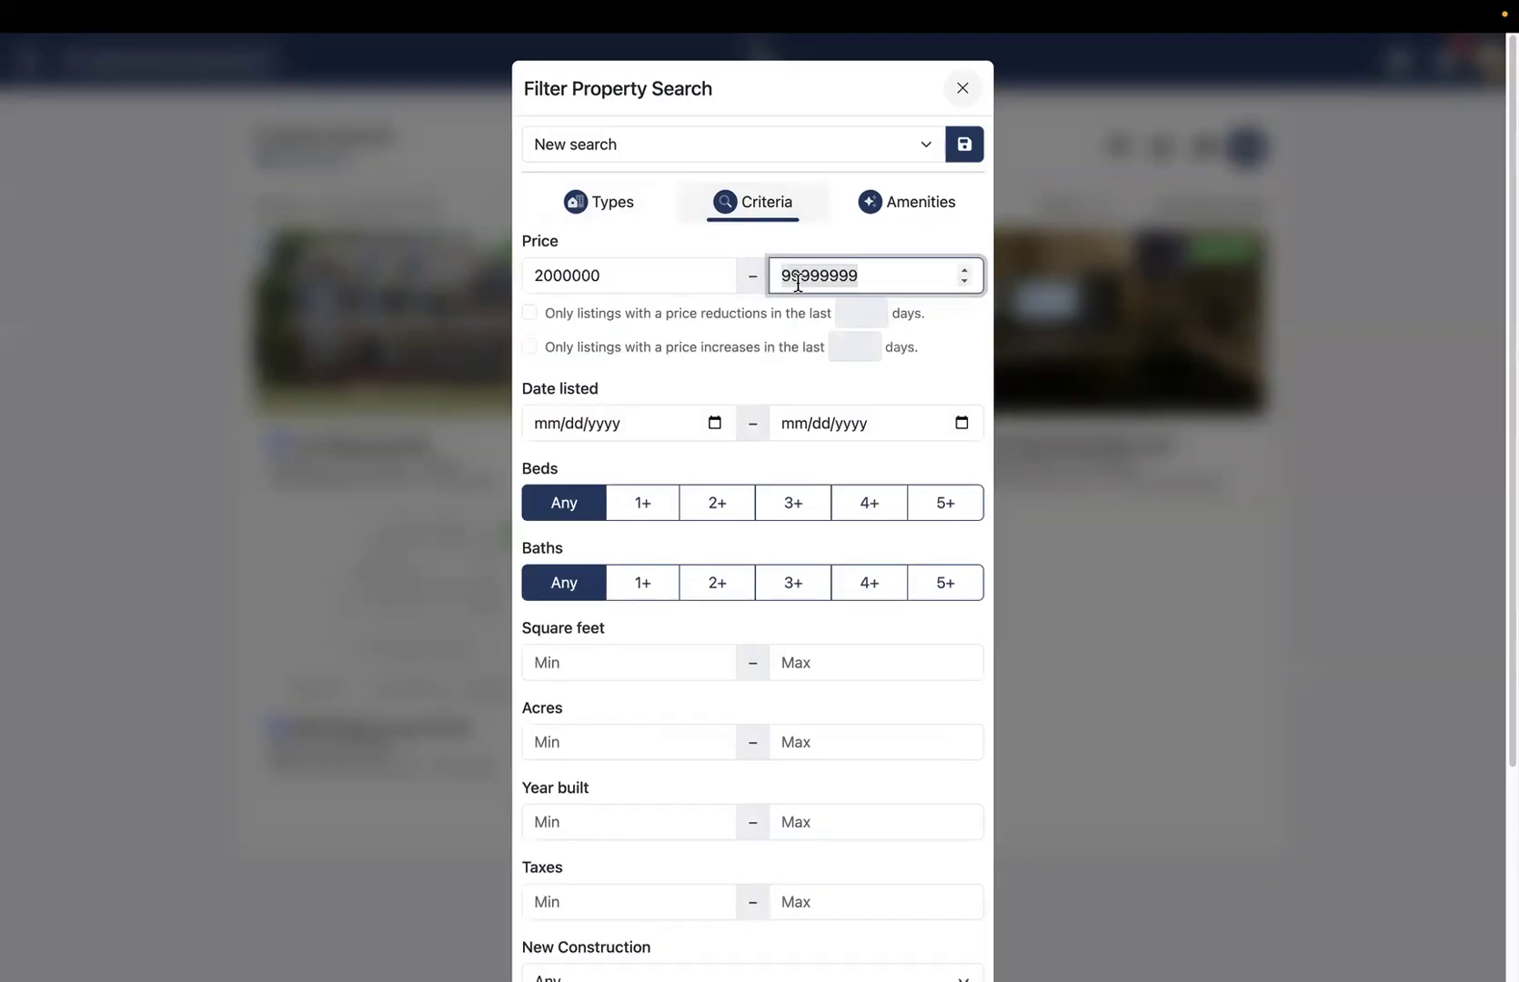
type("3000000")
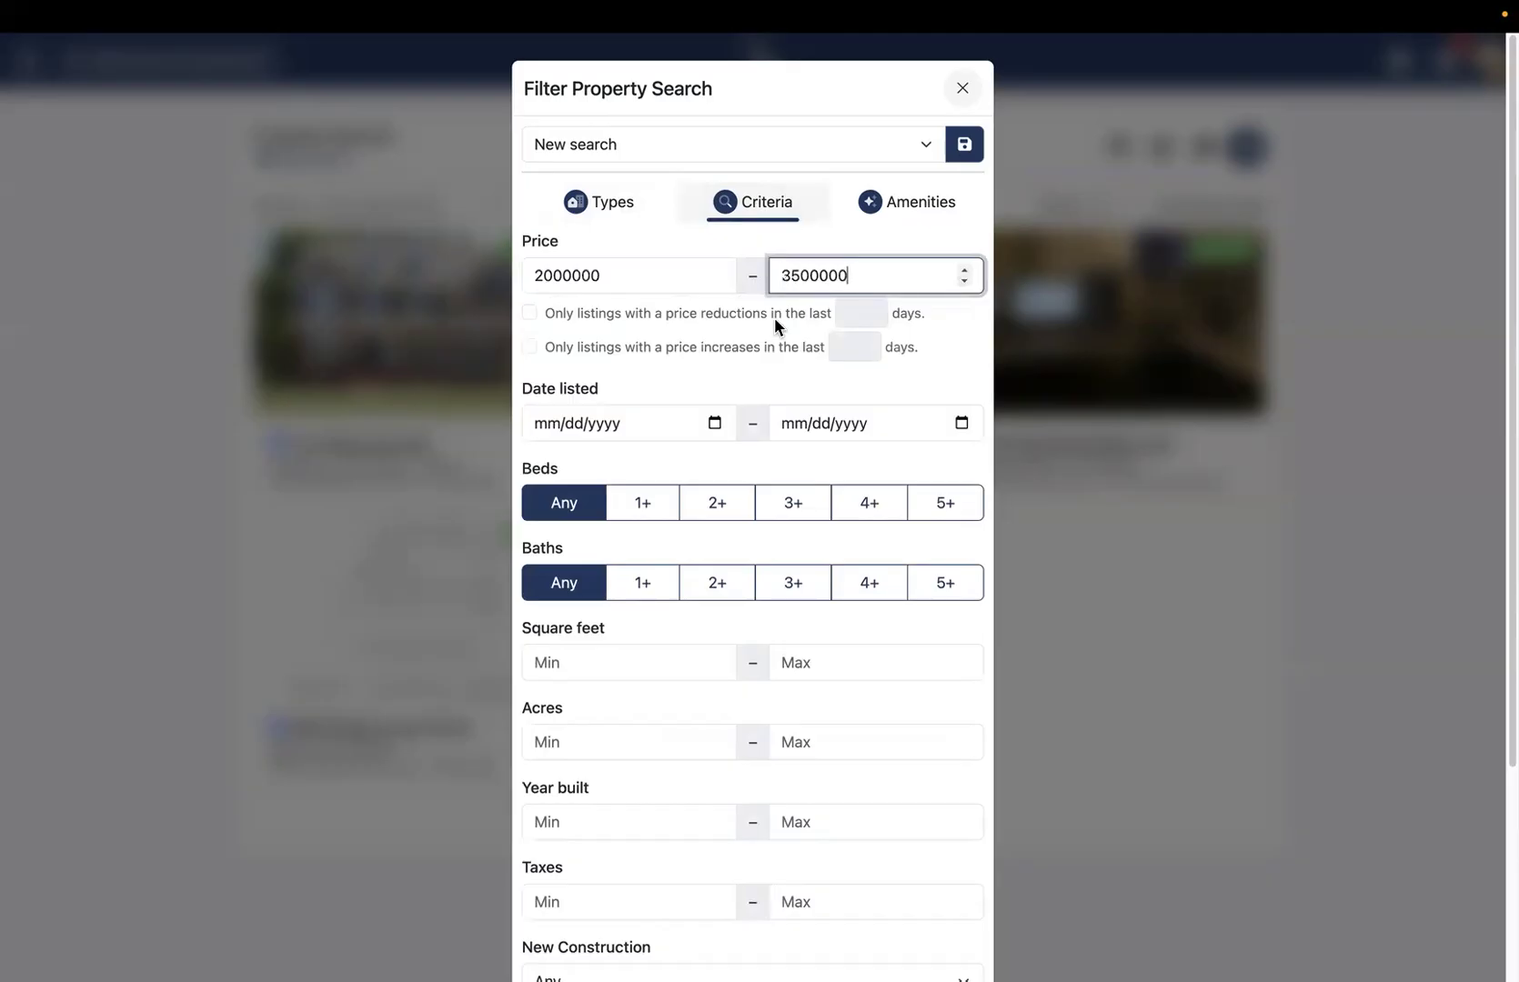
- Limit the search to listings with price reductions in the last 30 days
left_click(529, 313)
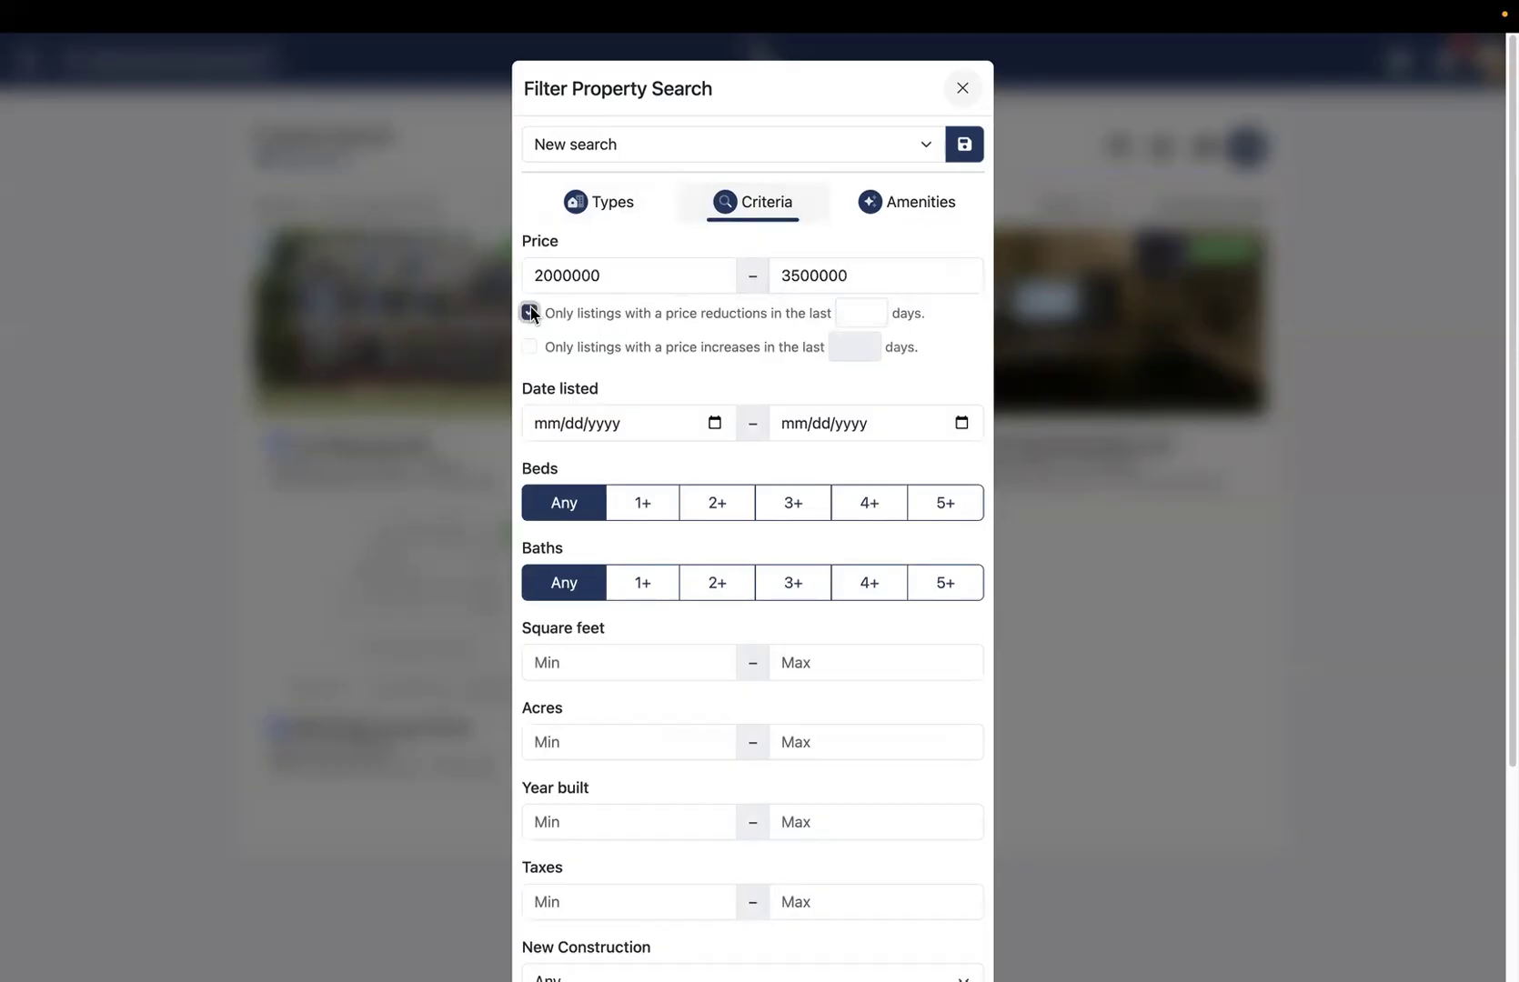
left_click(859, 315)
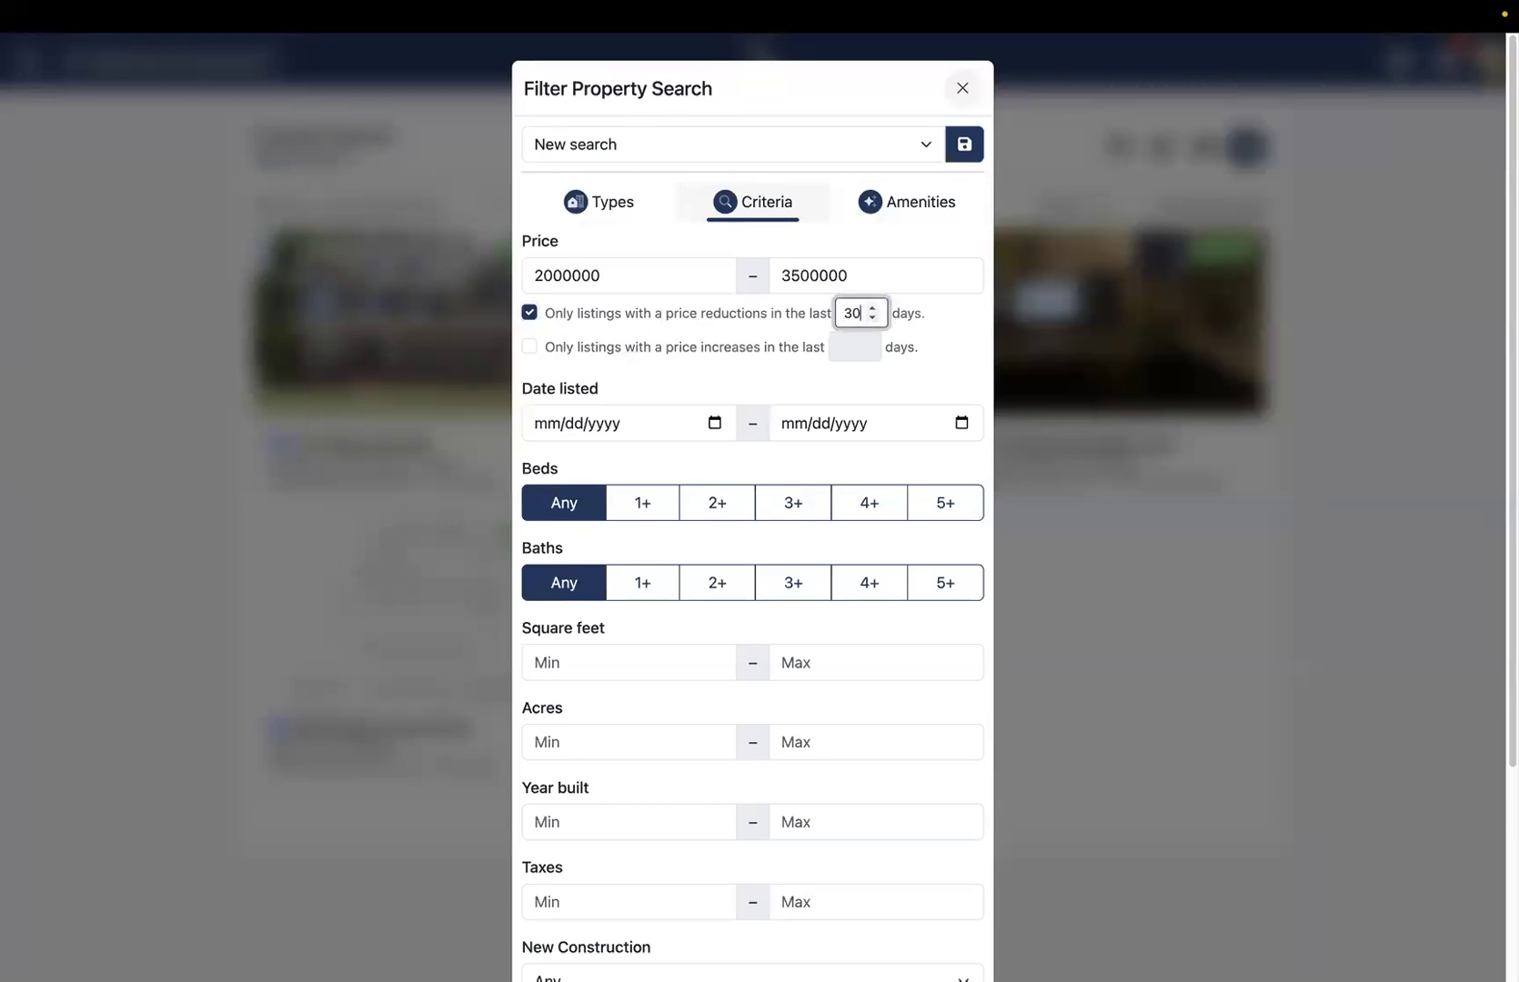
left_click(693, 370)
- Set the criteria to 3+ beds, 2+ baths and a minimum of 1500 square feet
scroll(693, 370, "down", 3)
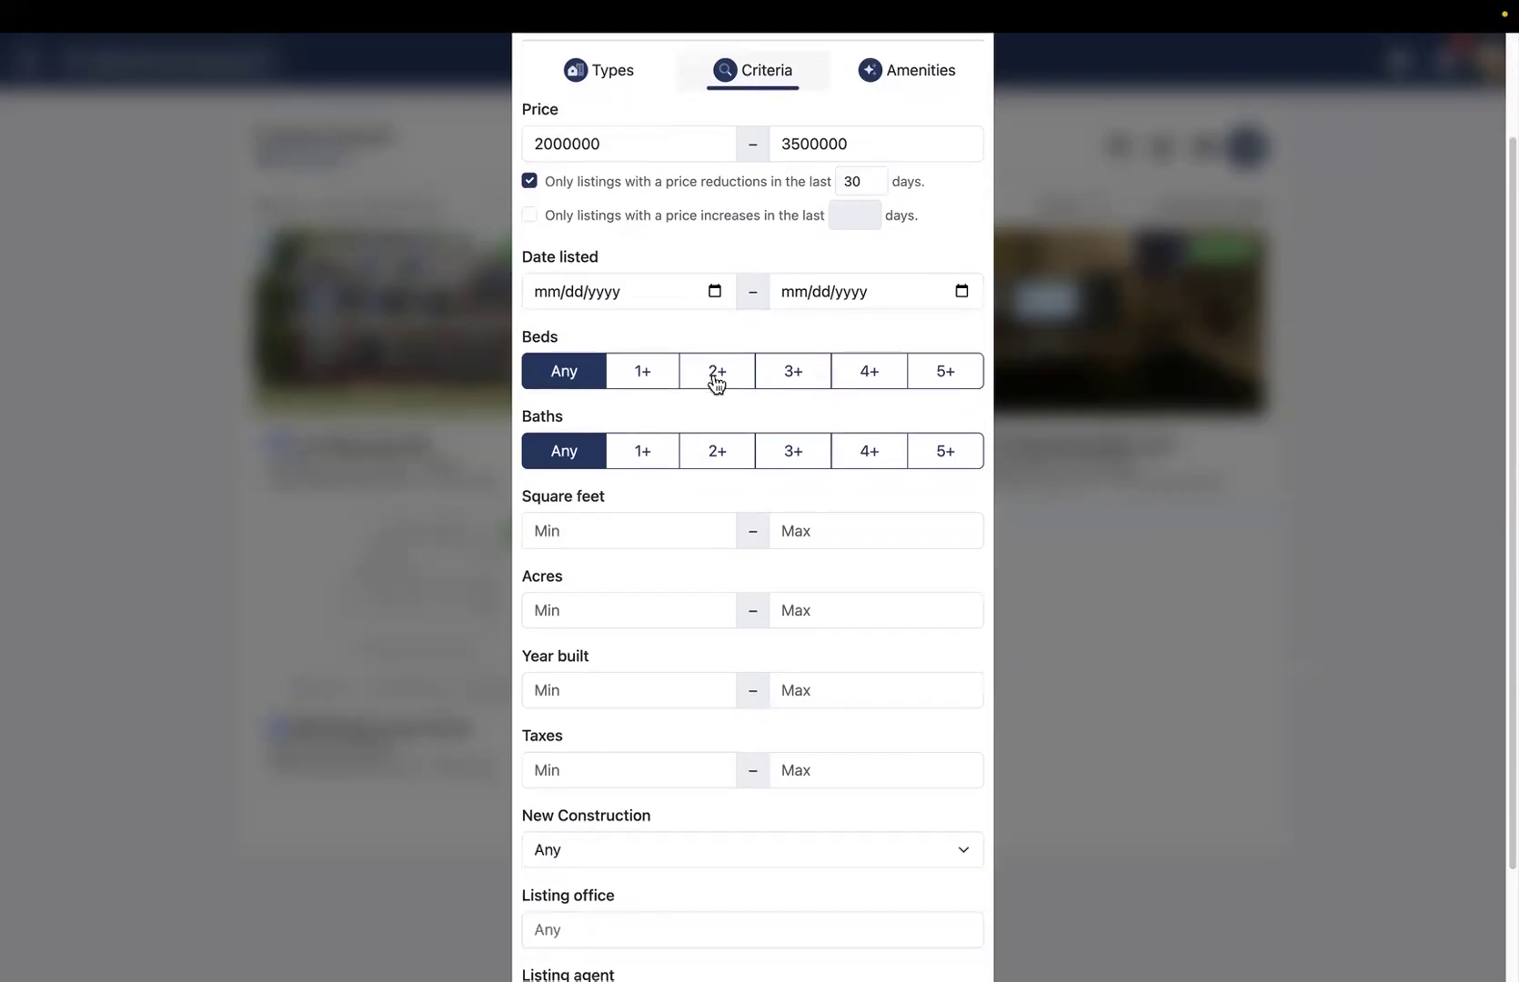
left_click(773, 380)
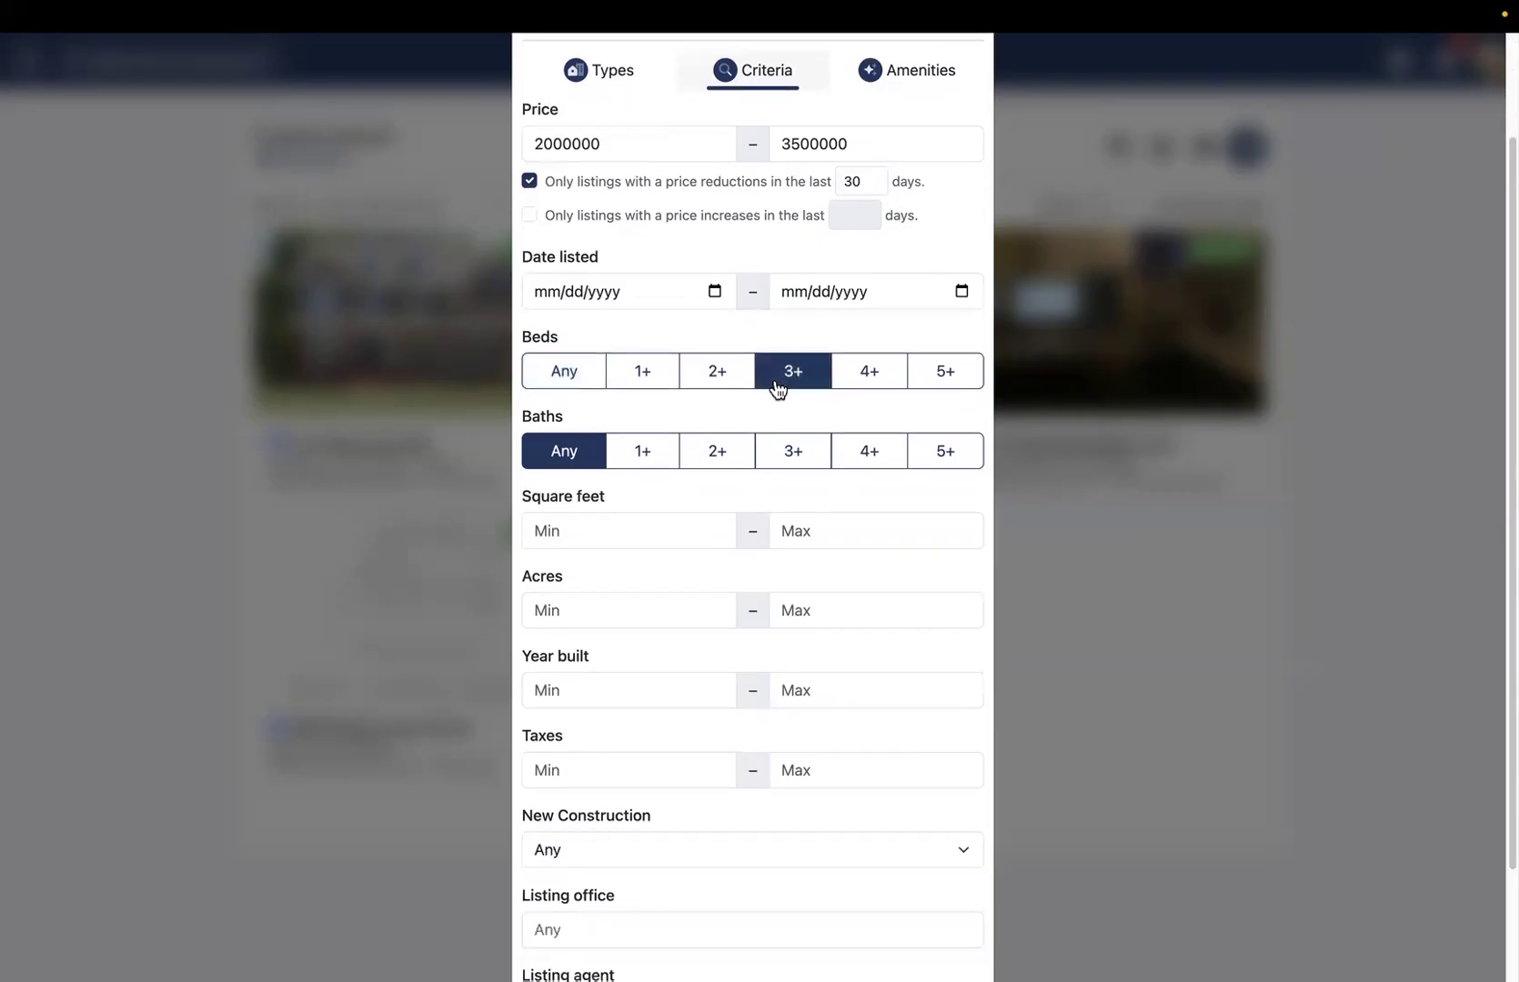
left_click(713, 452)
scroll(695, 518, "down", 3)
left_click(617, 396)
type("15000")
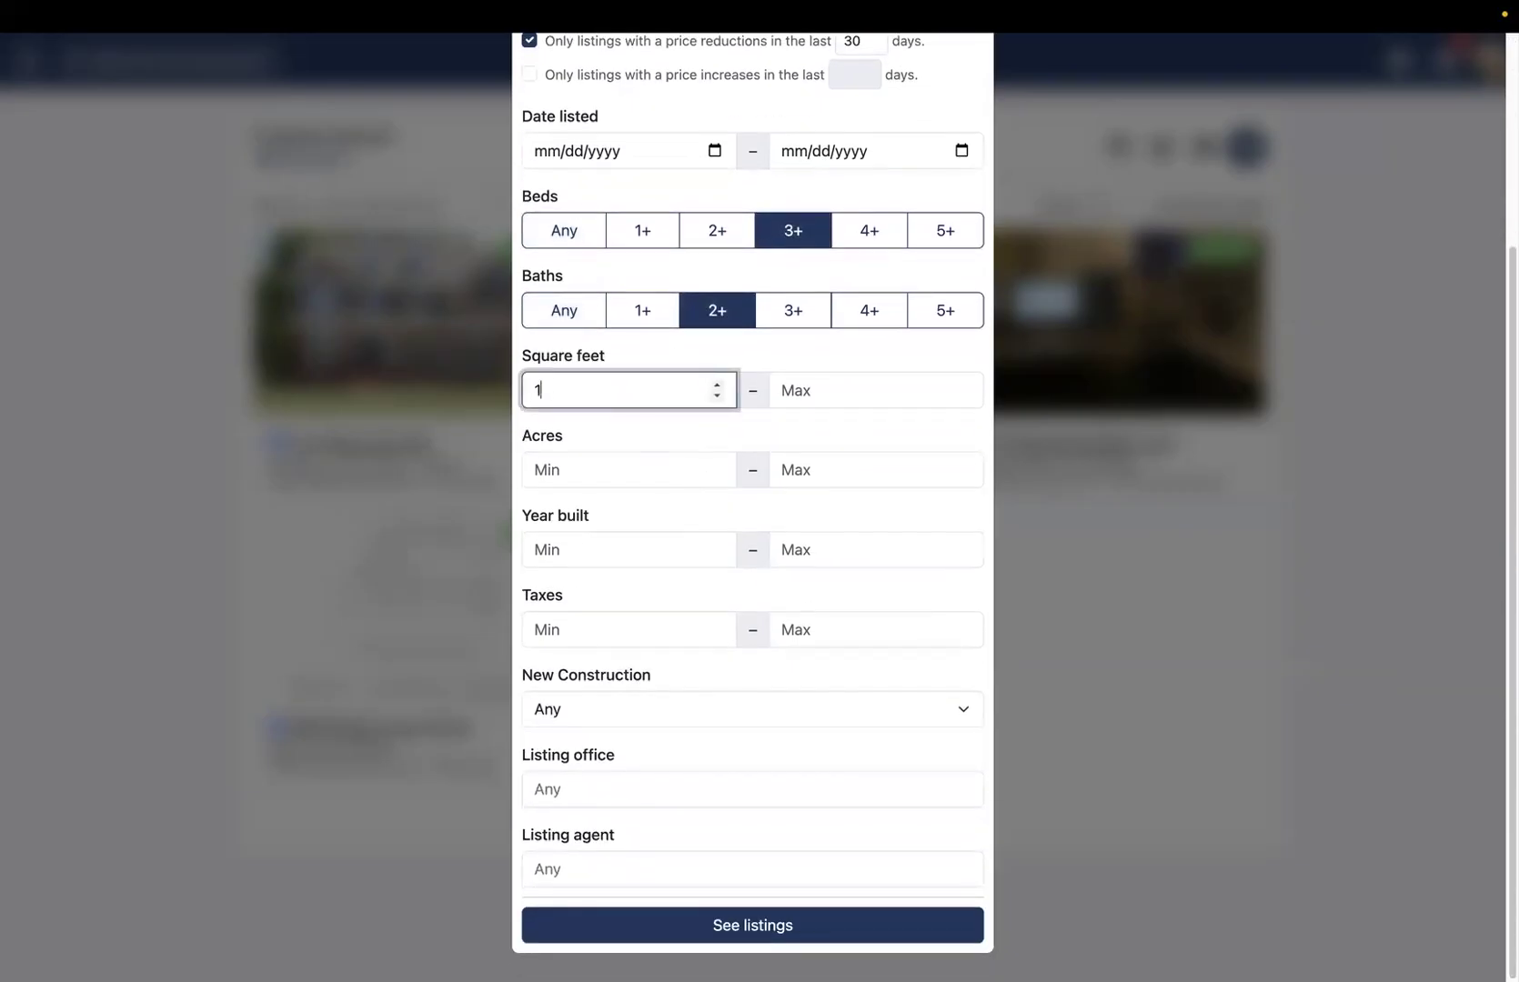
left_click(601, 451)
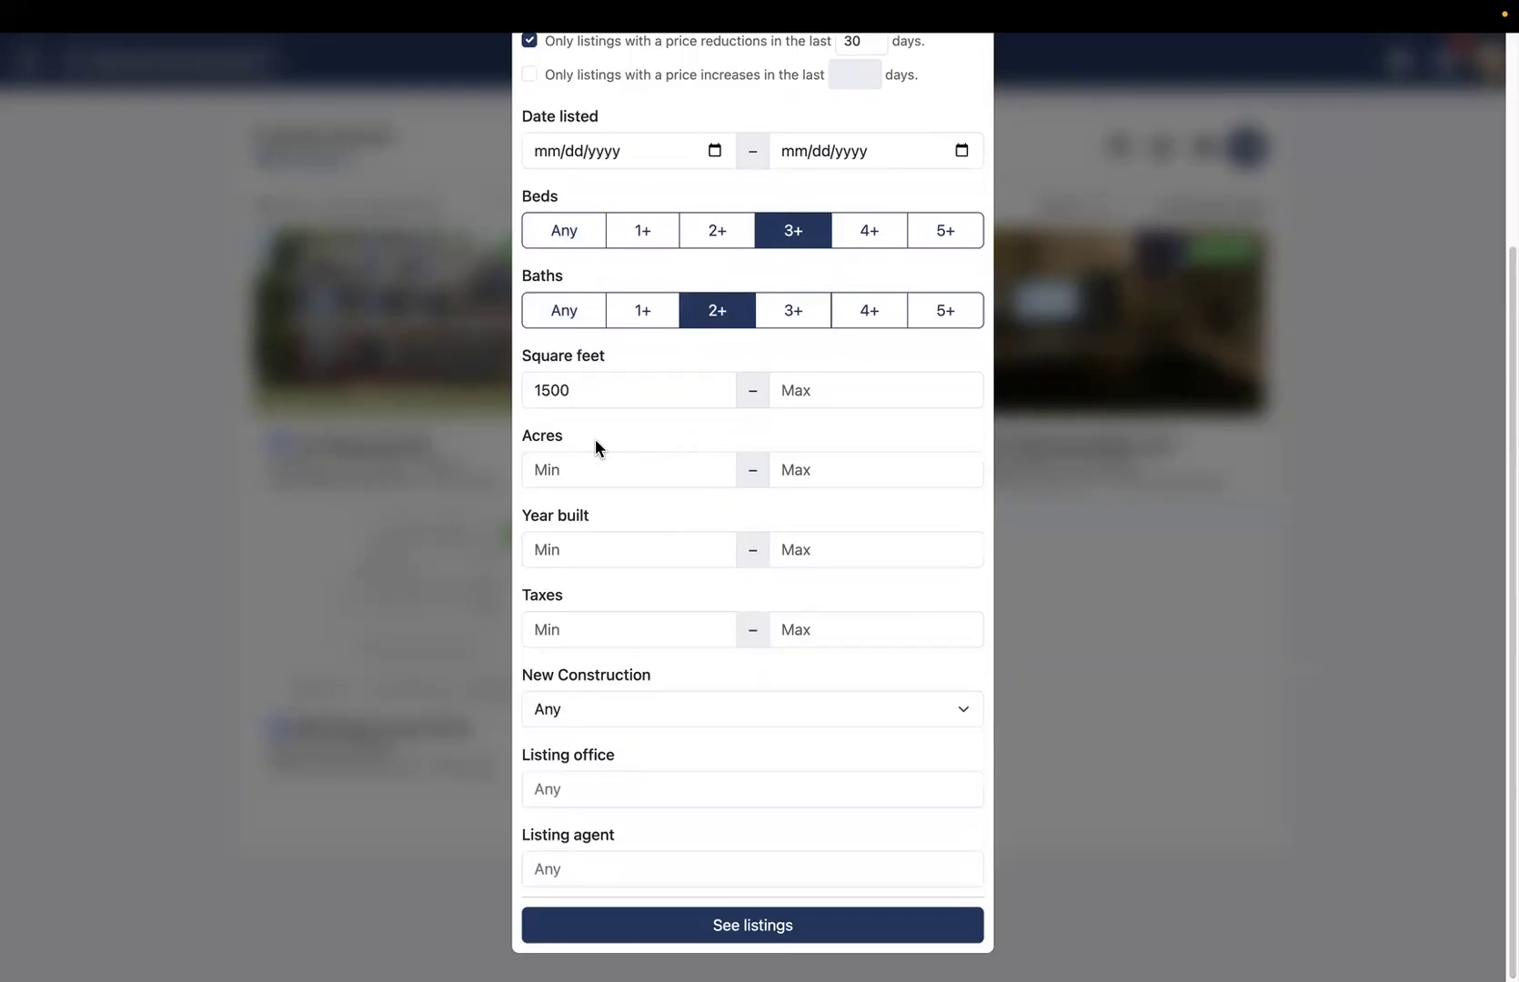
- Set the amenities to 2 stories, 2+ garages and 1+ fireplaces
scroll(641, 512, "up", 6)
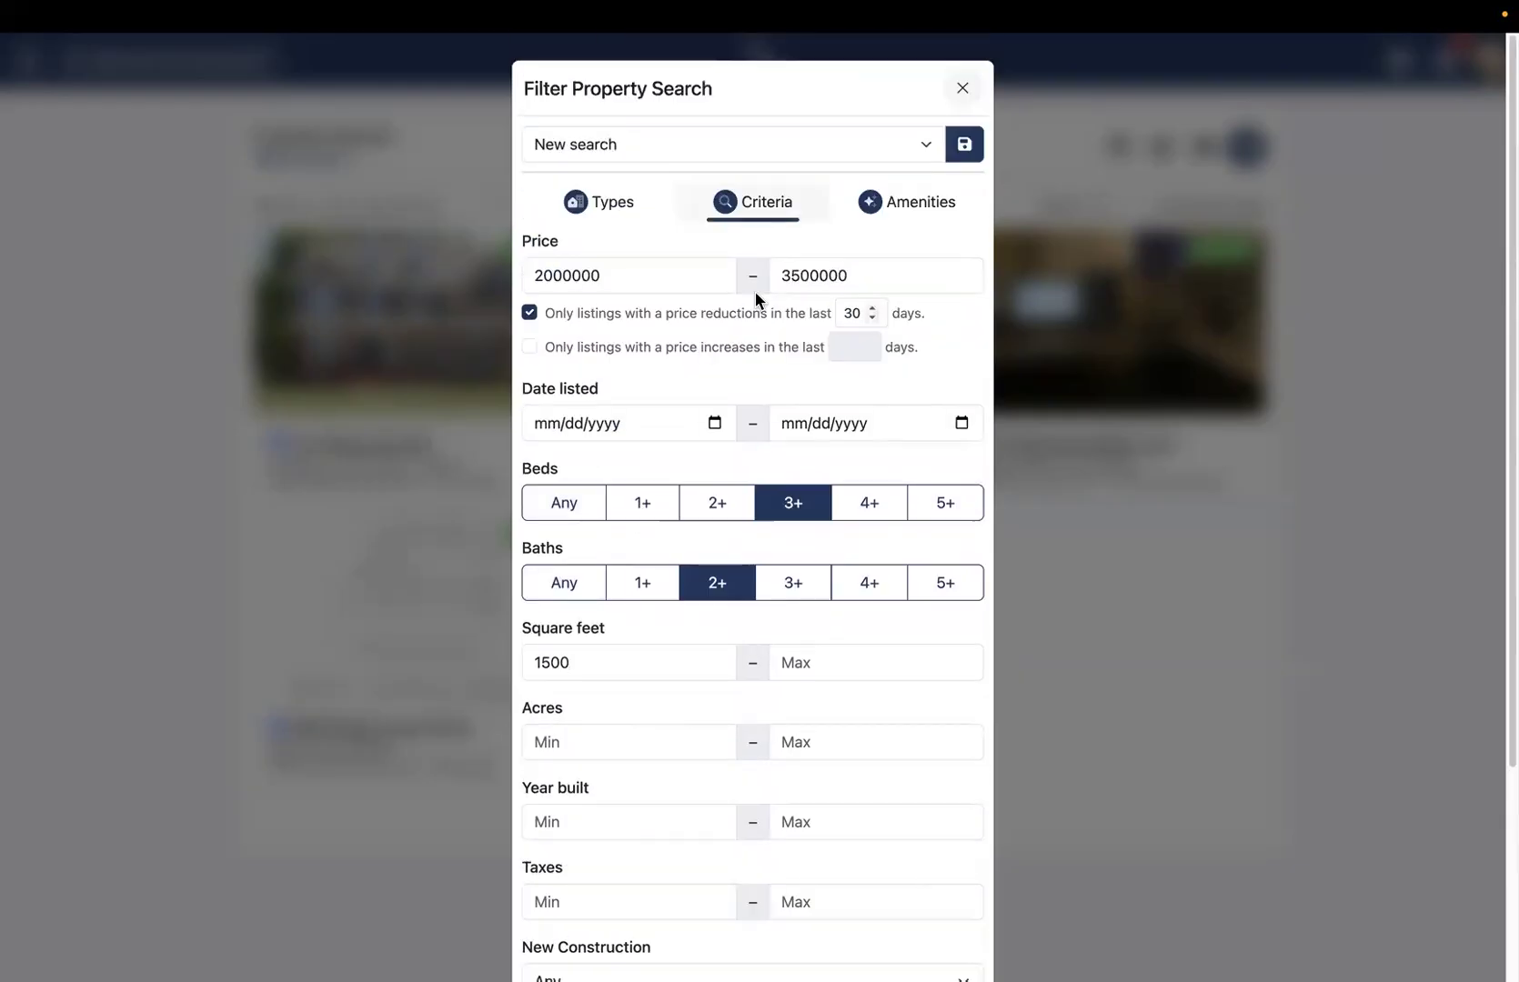
left_click(913, 209)
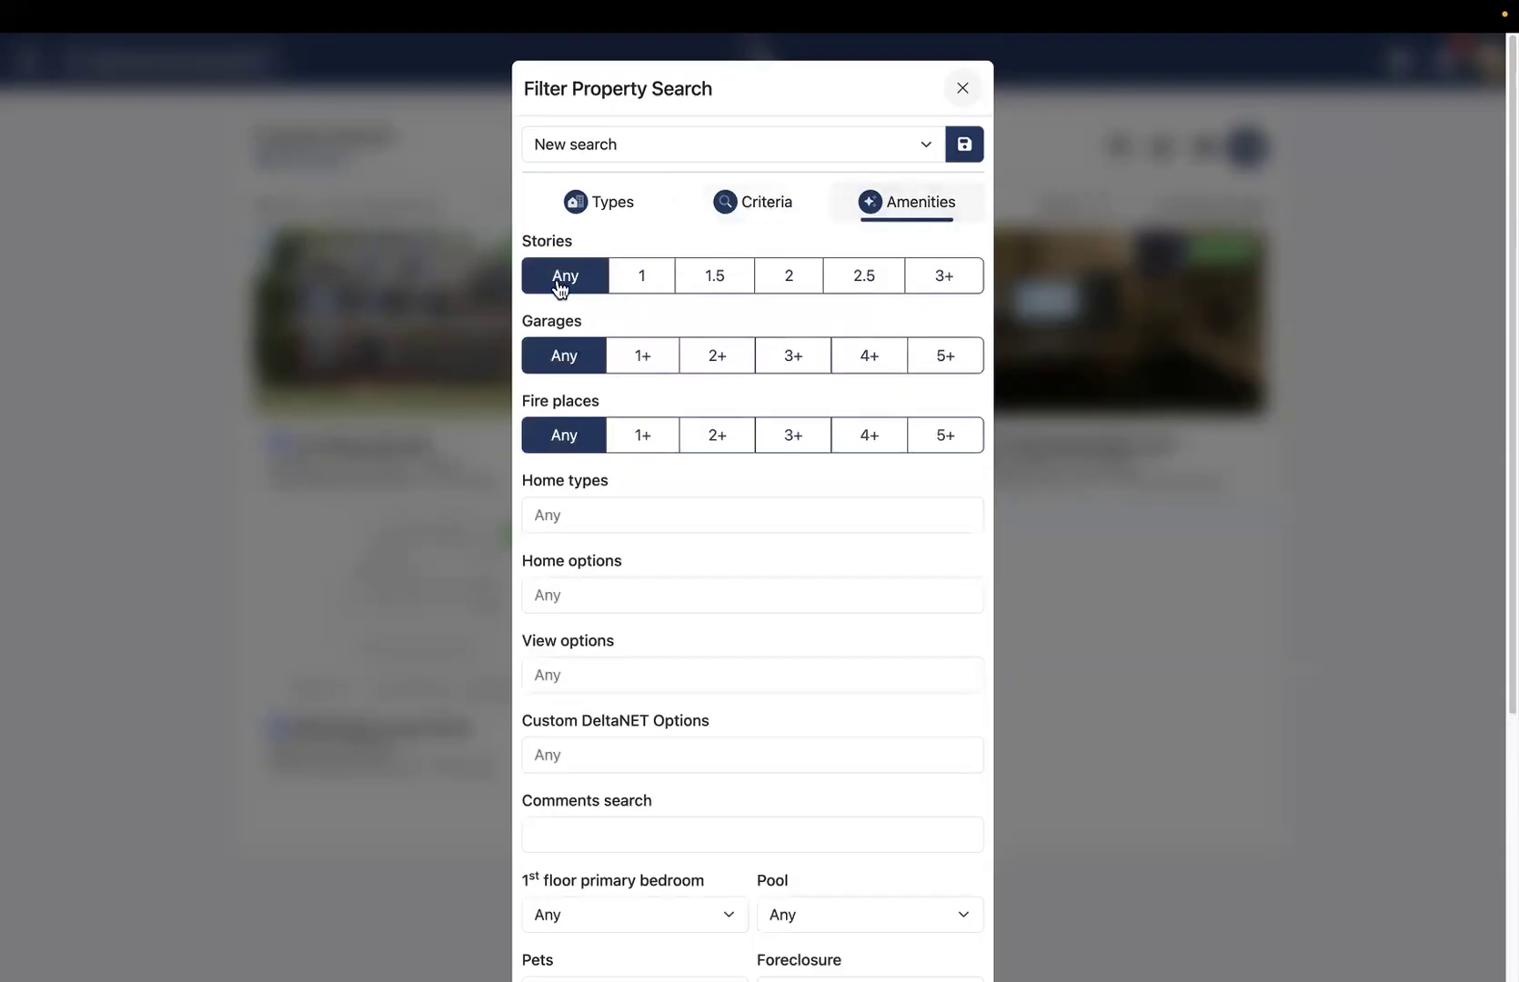
left_click(811, 282)
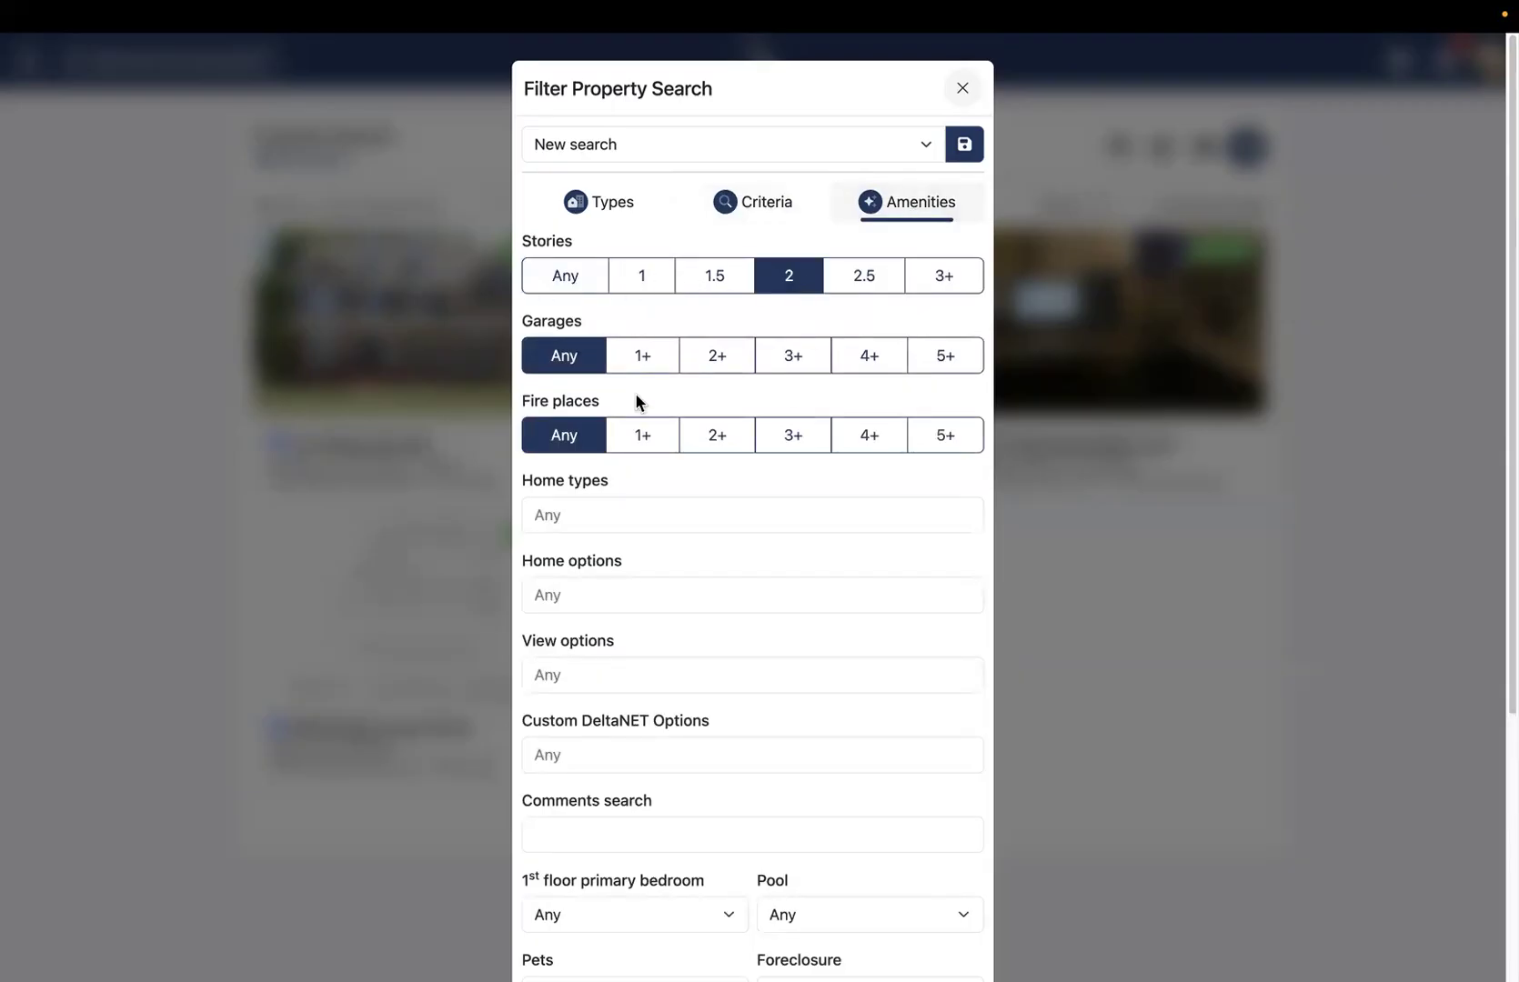
left_click(705, 361)
scroll(692, 467, "down", 3)
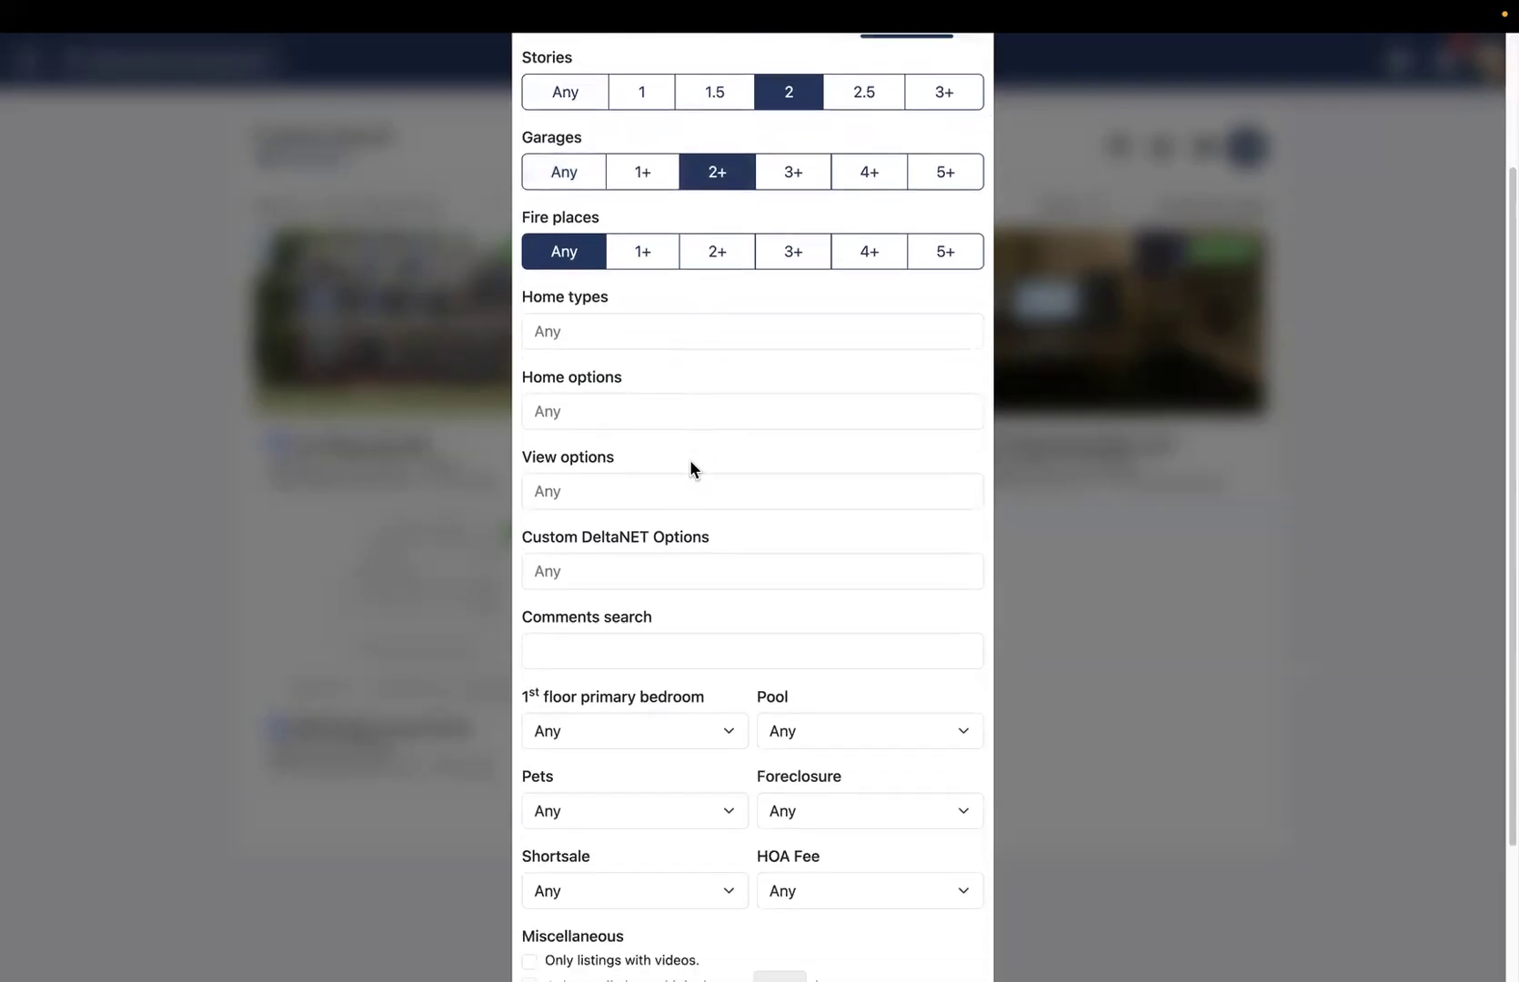
left_click(637, 249)
- Examine the available home types and the remaining amenity and miscellaneous options of the property search filter
left_click(570, 319)
scroll(600, 491, "down", 1)
scroll(600, 491, "down", 10)
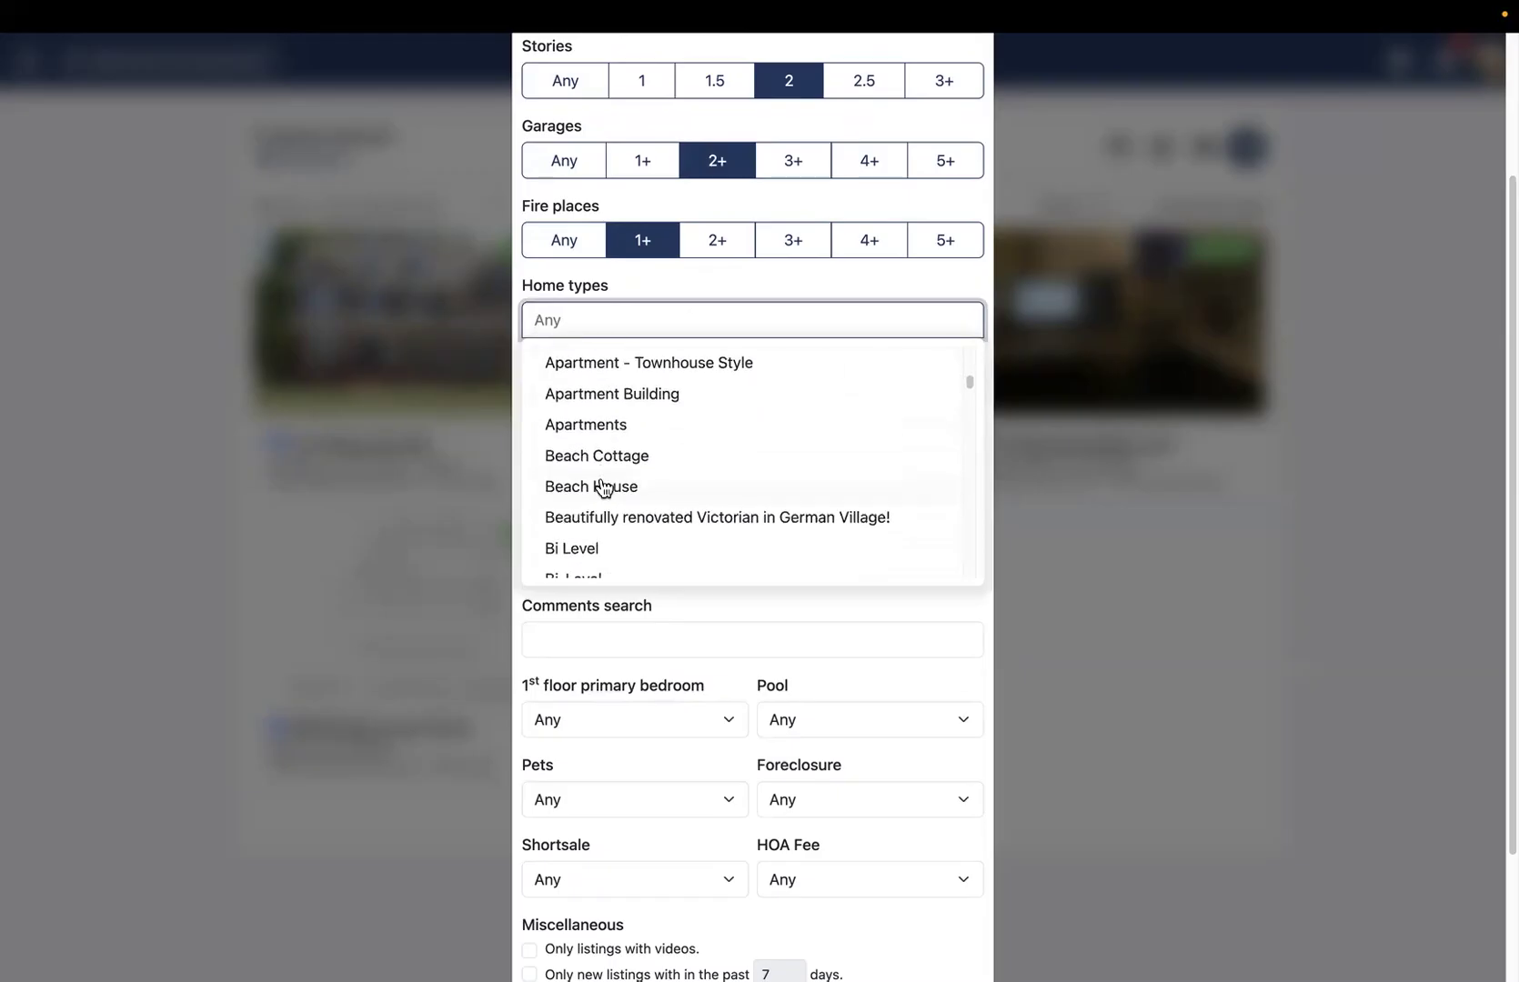
left_click(581, 618)
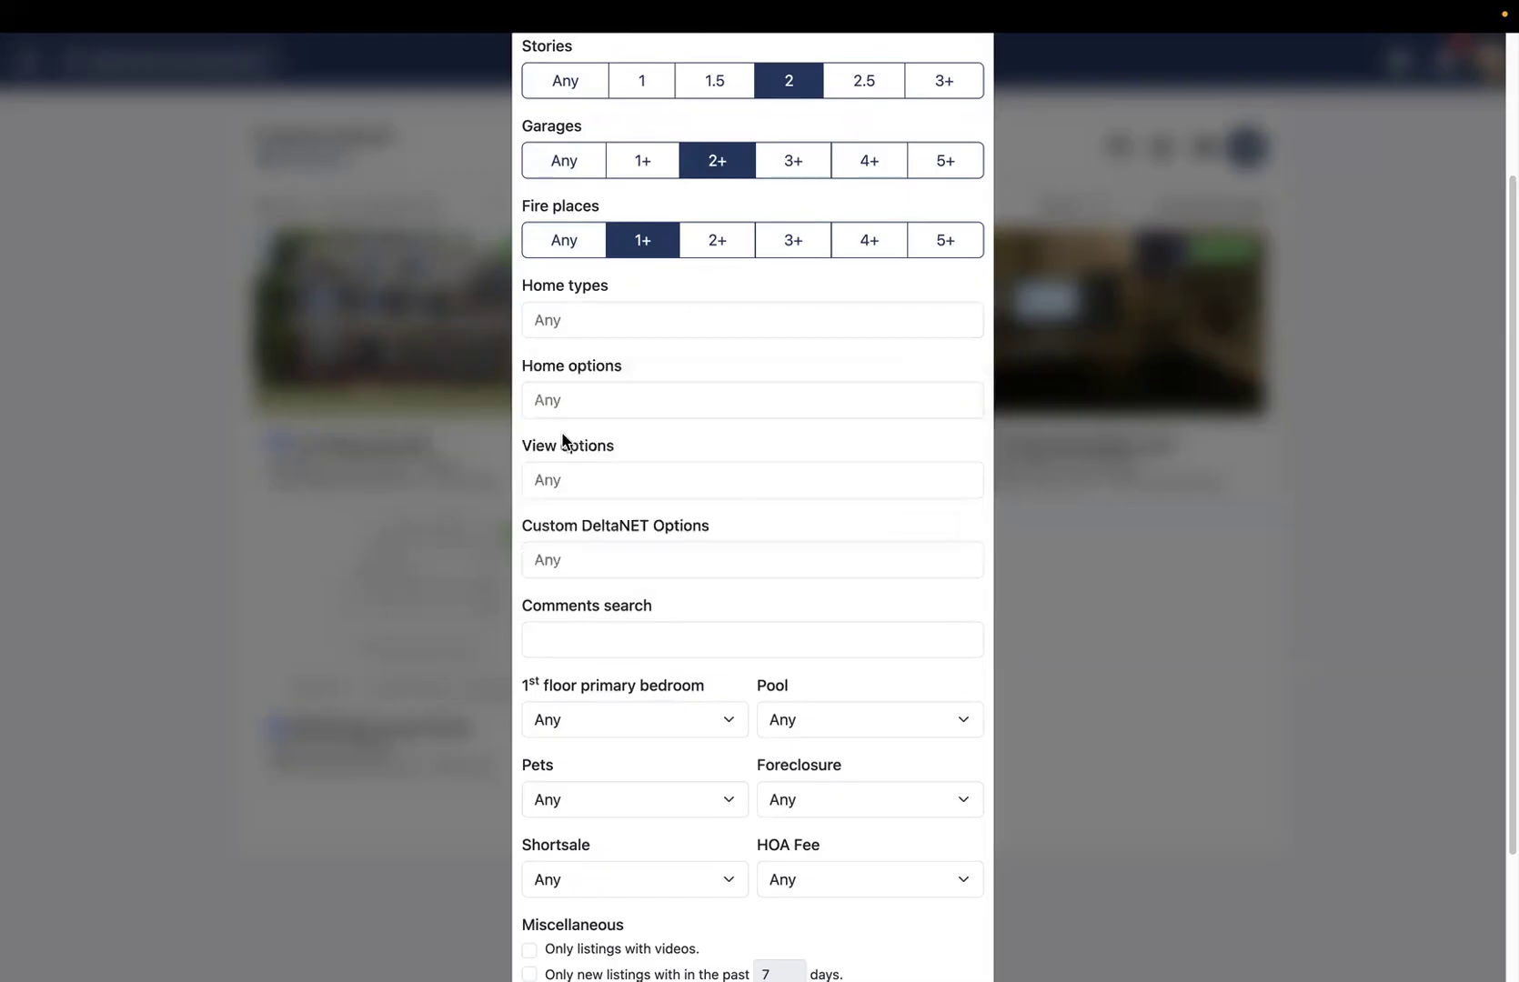
scroll(595, 619, "down", 3)
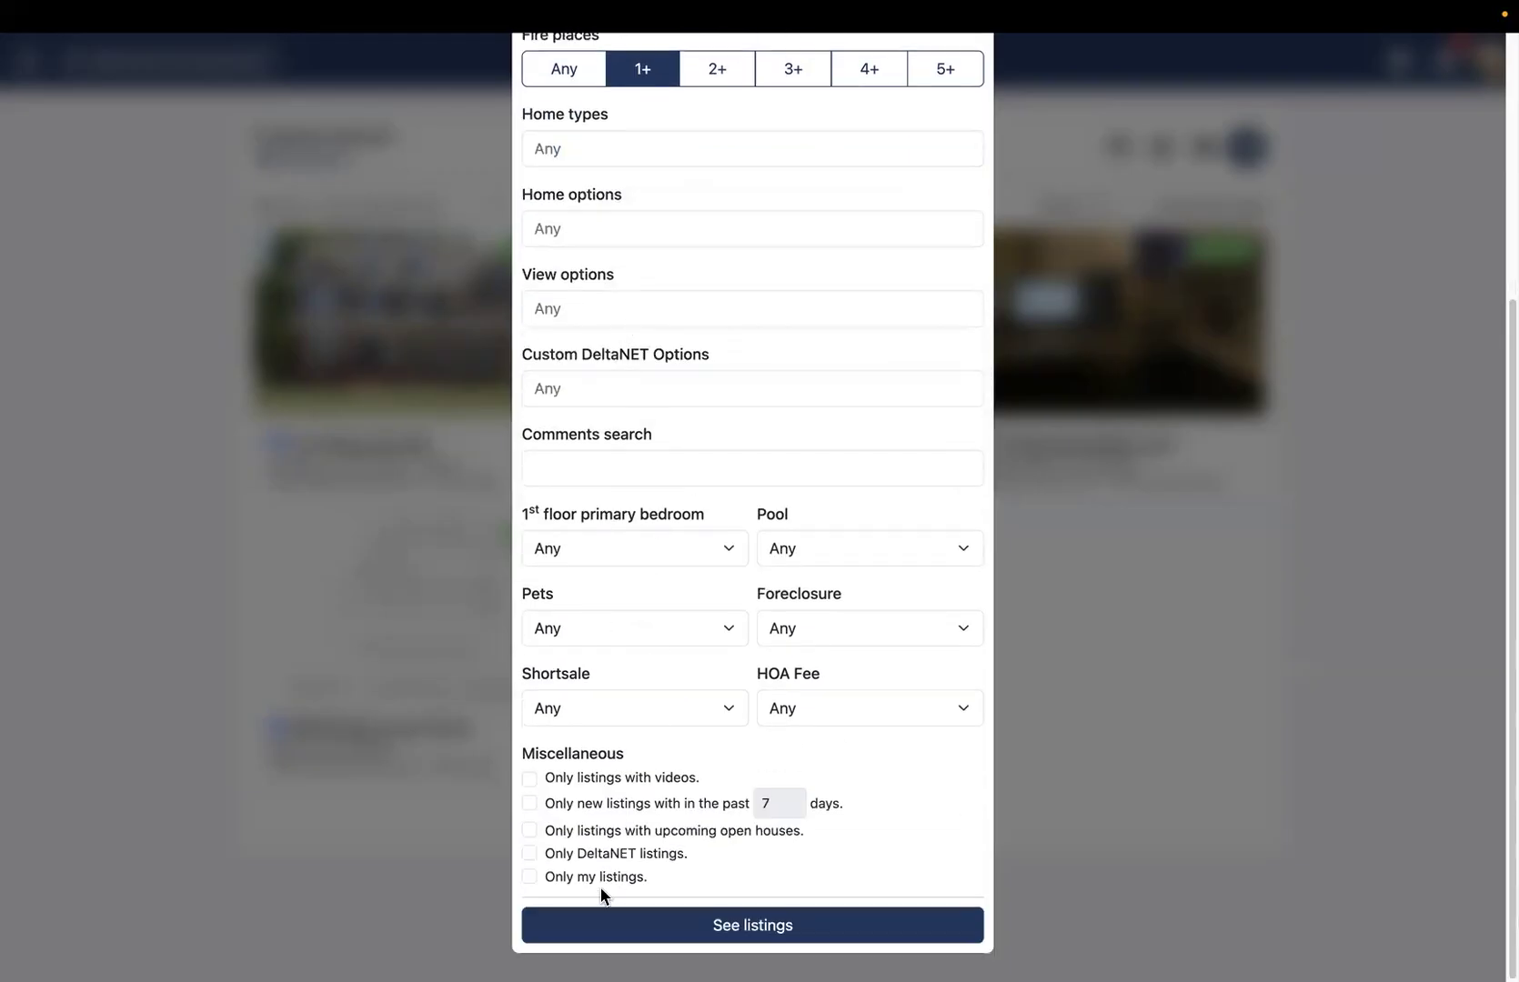
scroll(656, 513, "up", 6)
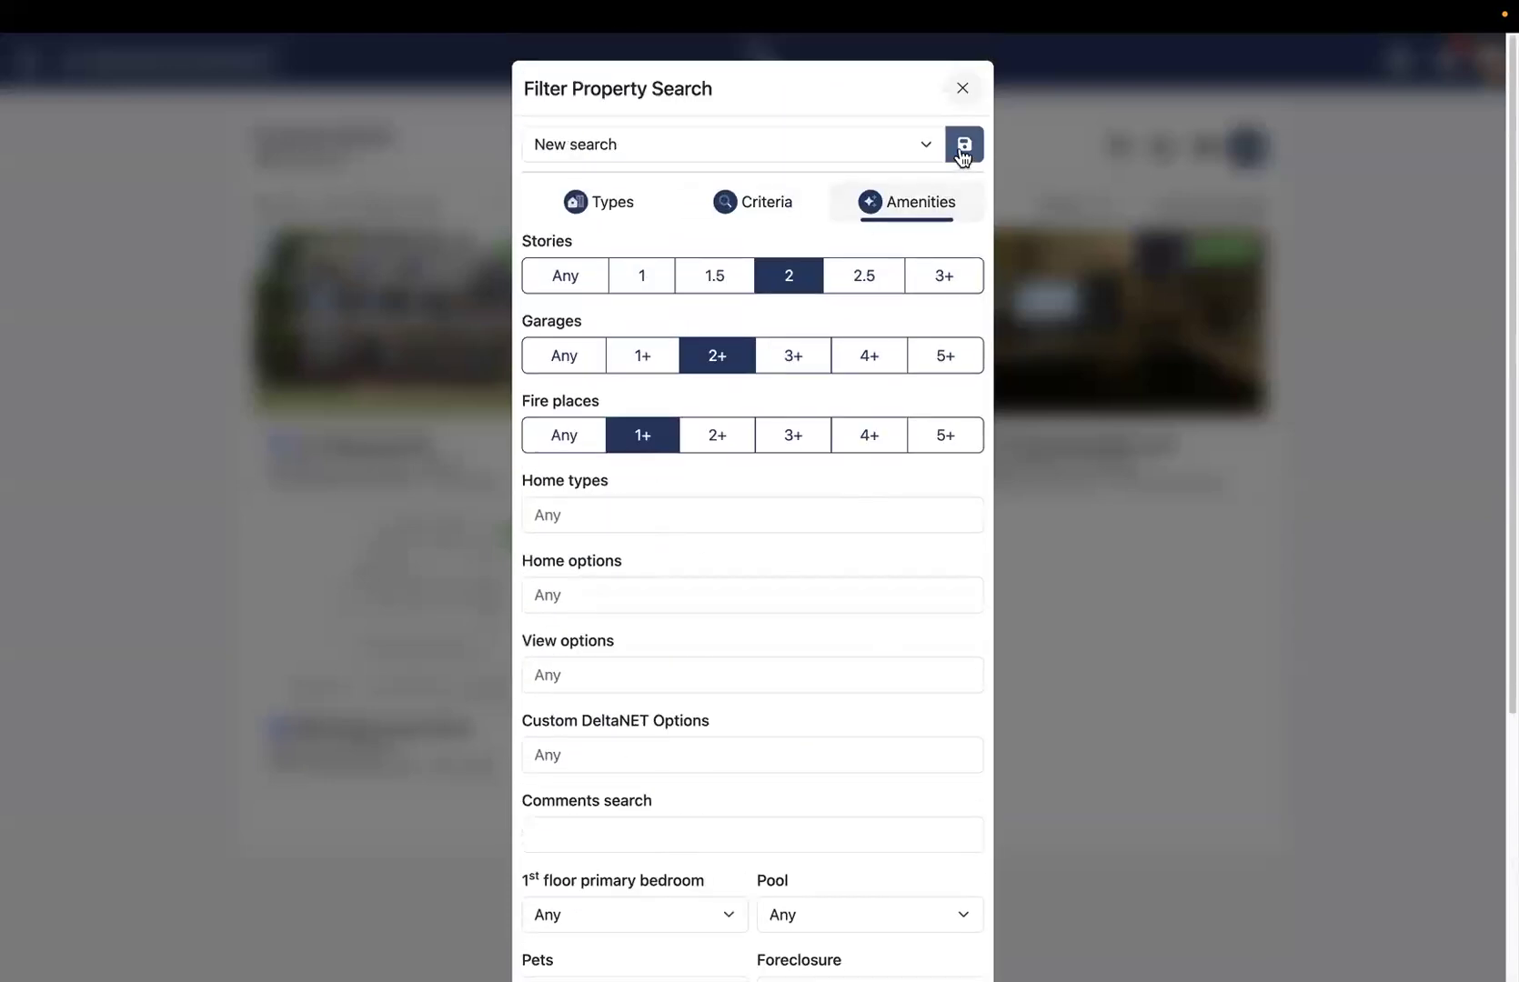
- Save the filter as "New Home Search - Active Only" and close the filter settings
left_click(926, 145)
left_click(908, 145)
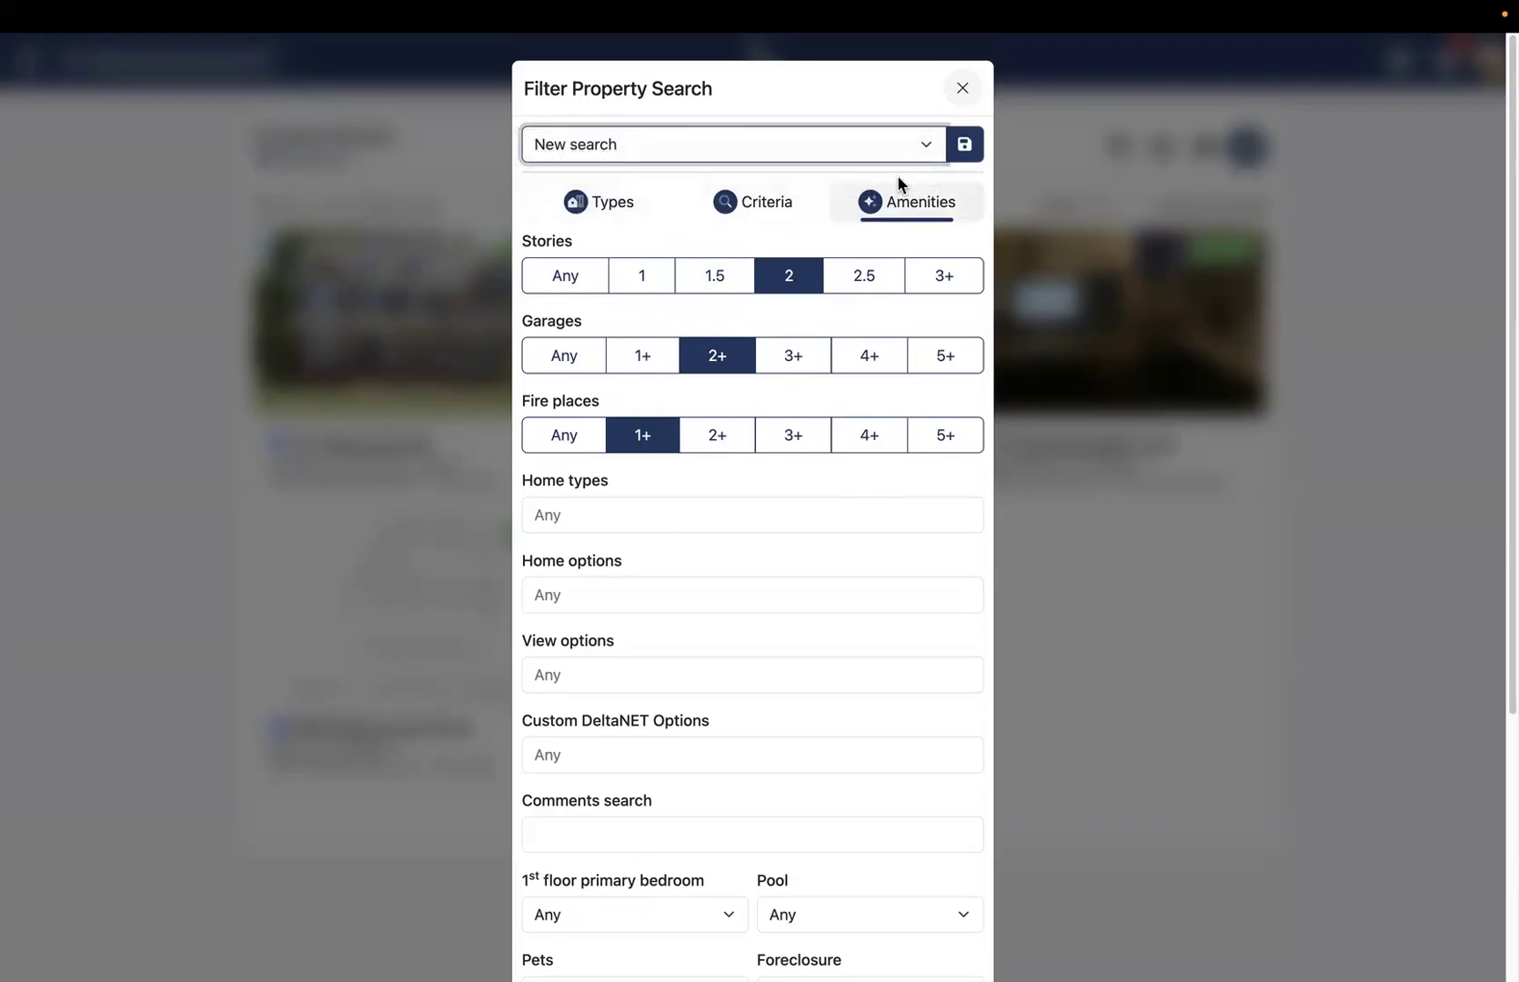
left_click(965, 151)
left_click(675, 151)
left_click(674, 153)
left_click(659, 191)
type("New Home Search - Active Only")
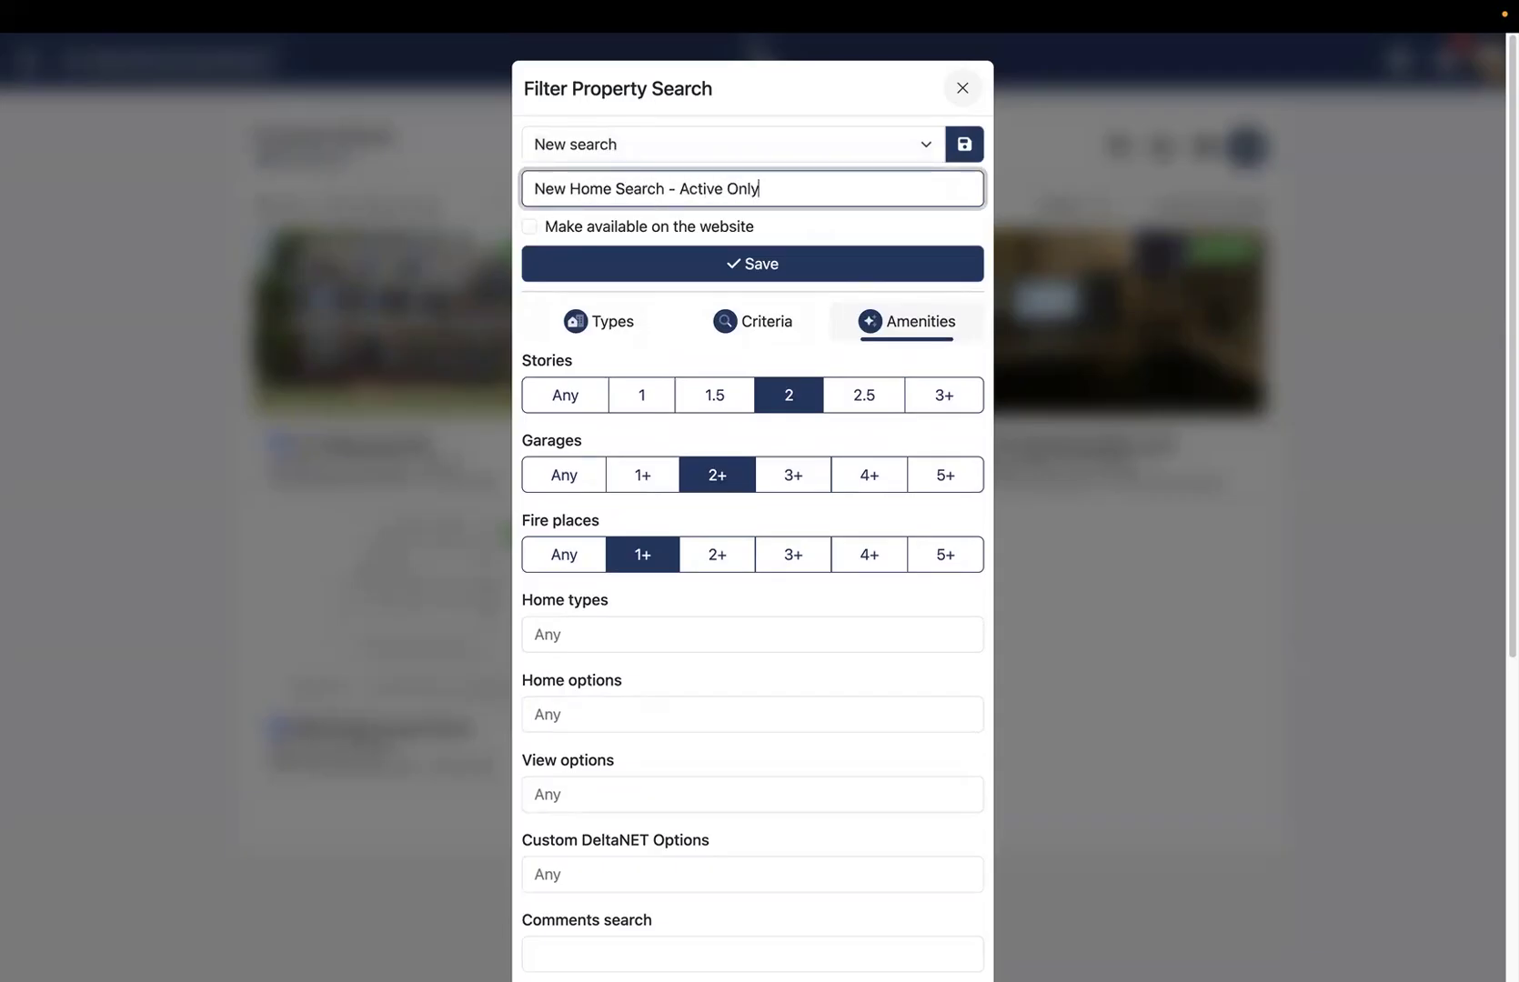
left_click(628, 256)
left_click(963, 87)
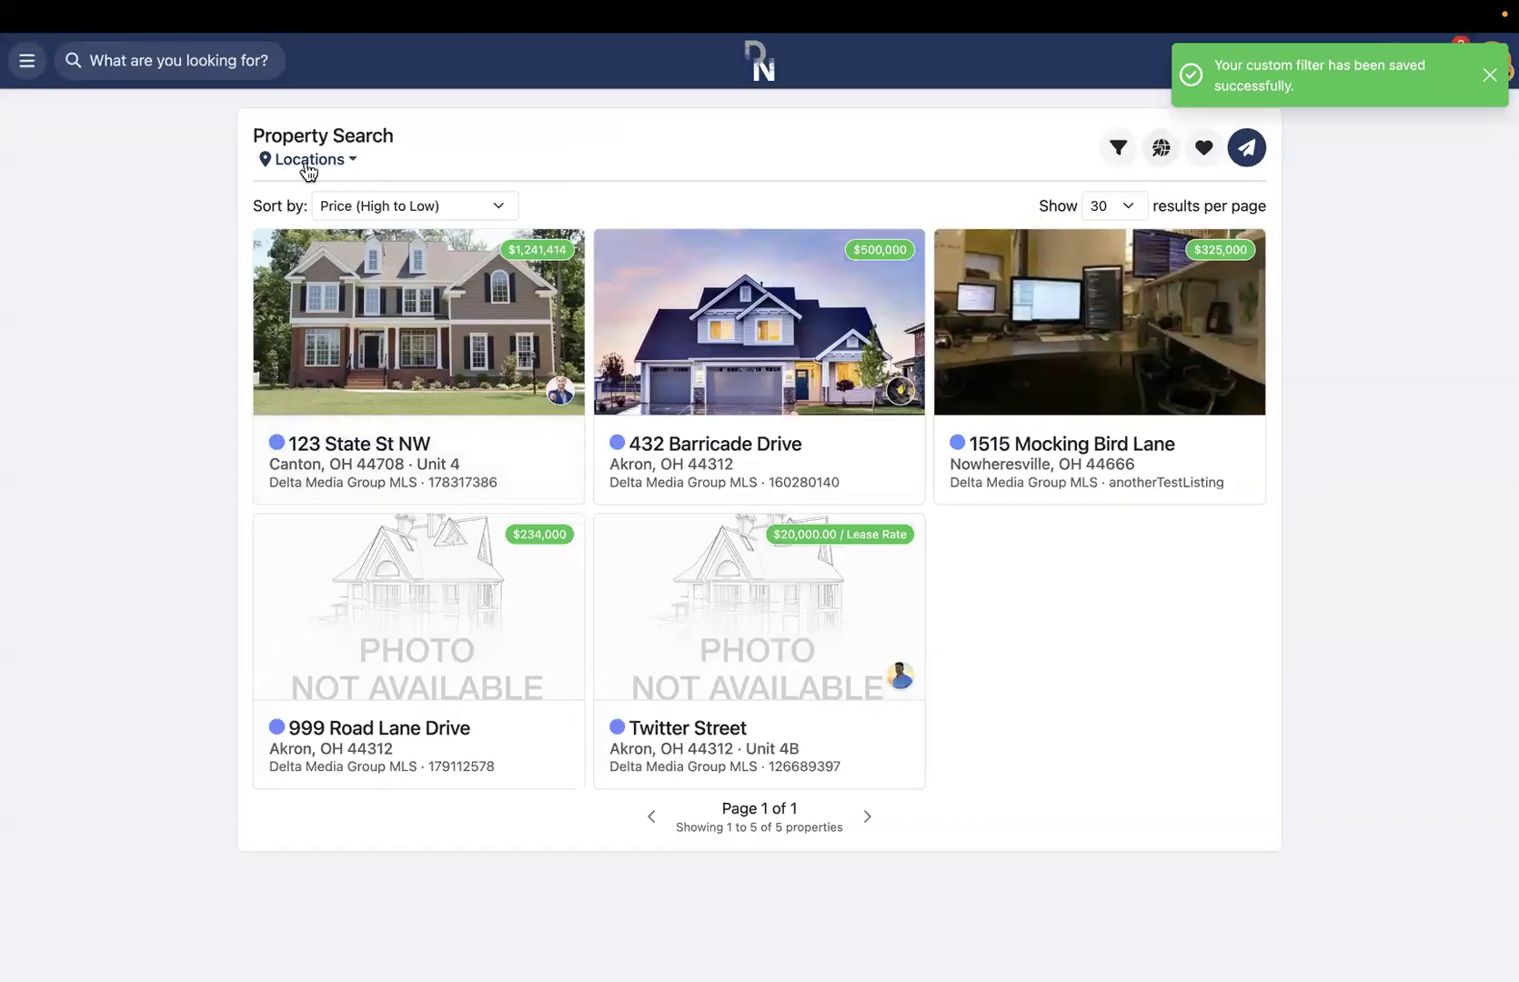
- View the search results on the public website, dismiss the notification request, look over the listings and return to DeltaNET
left_click(1162, 148)
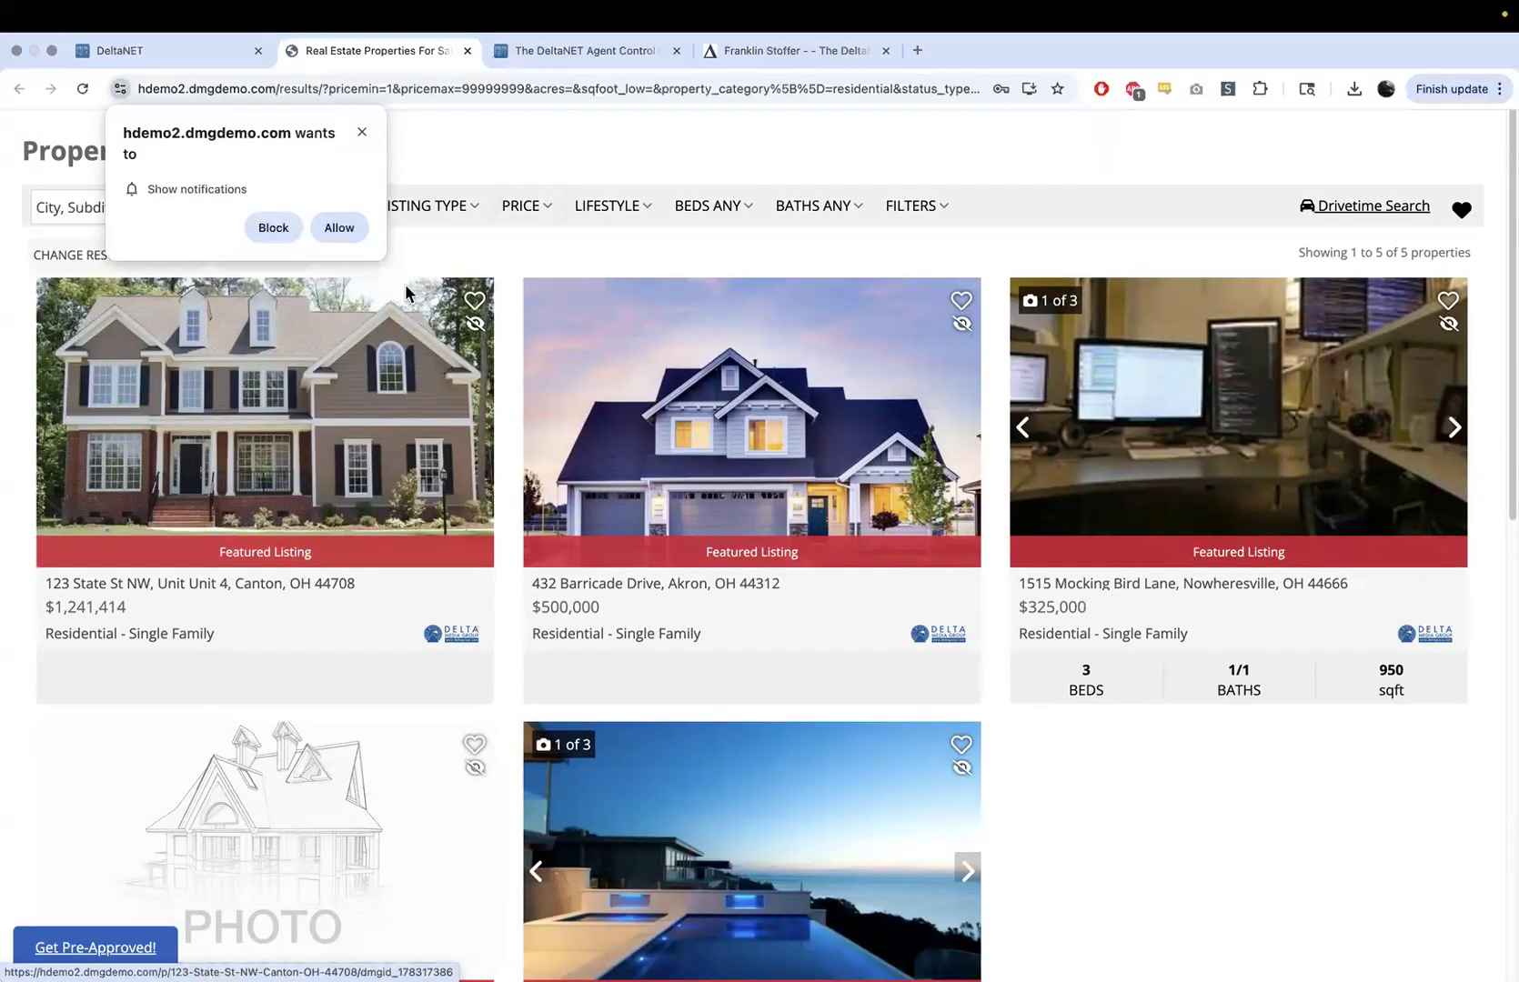
left_click(357, 136)
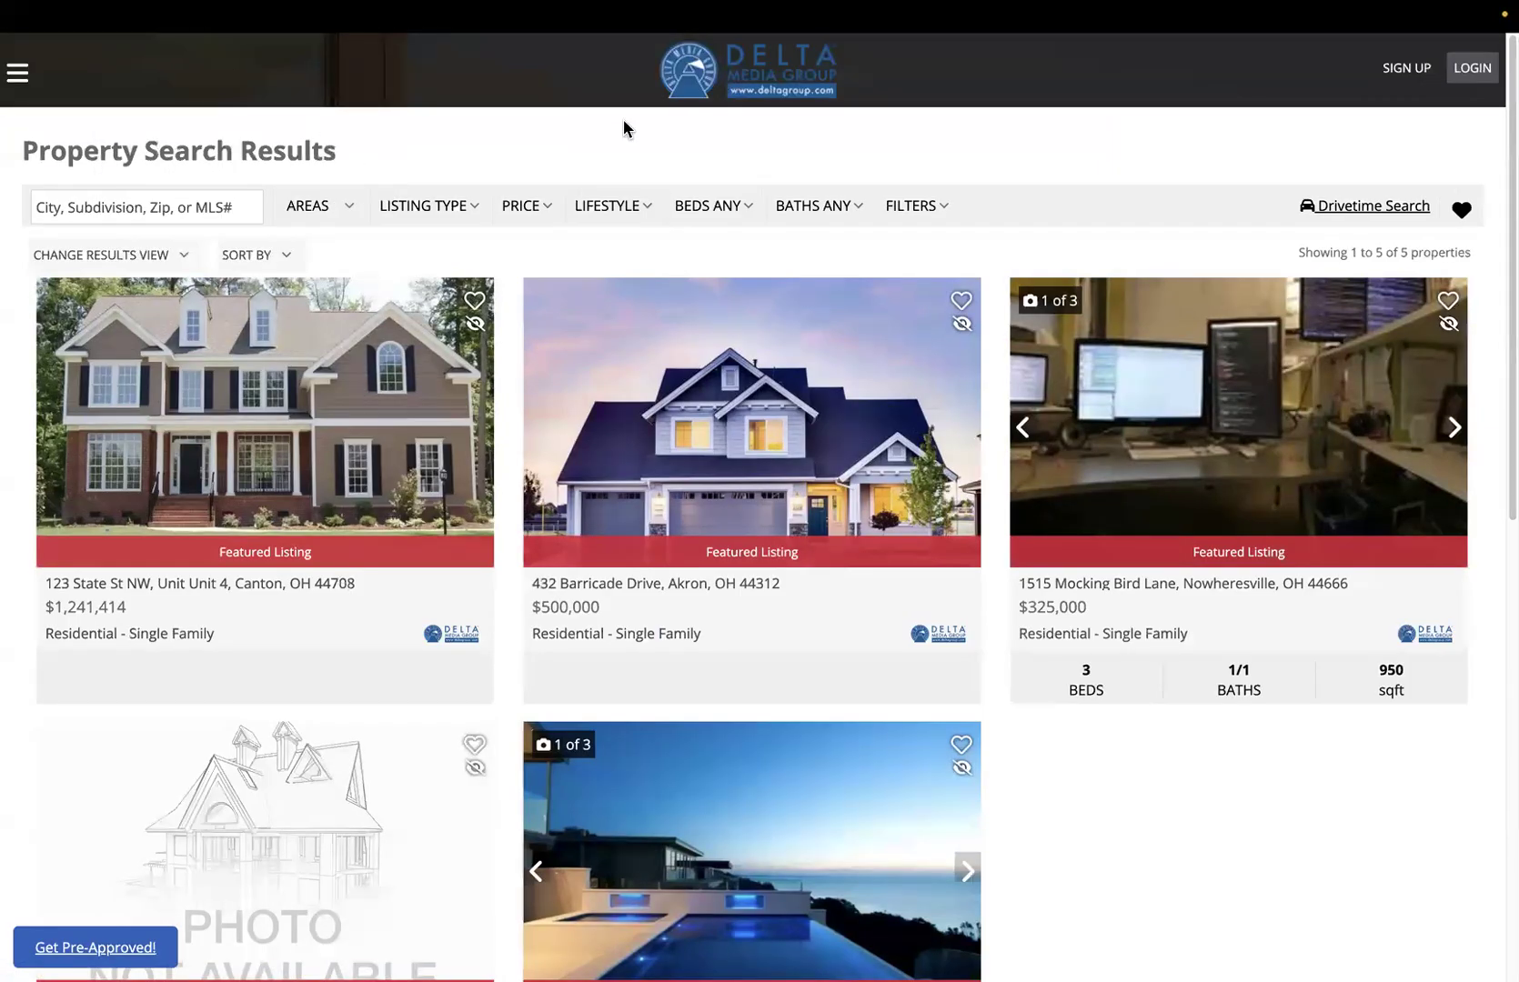
mouse_move(485, 11)
left_click(385, 88)
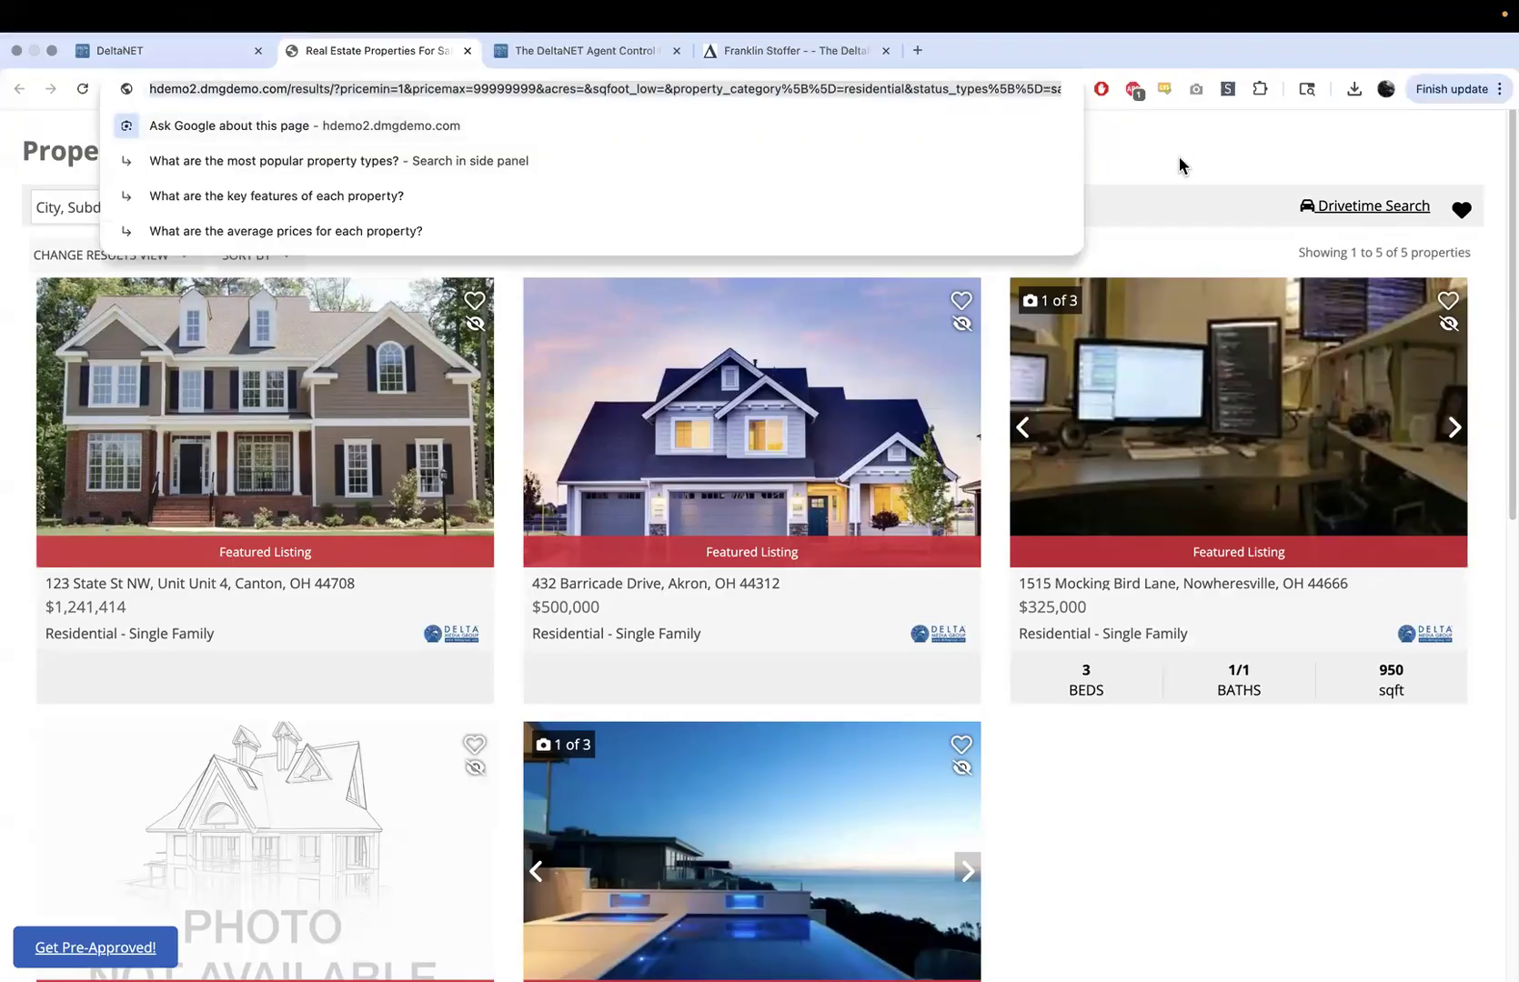
left_click(1155, 162)
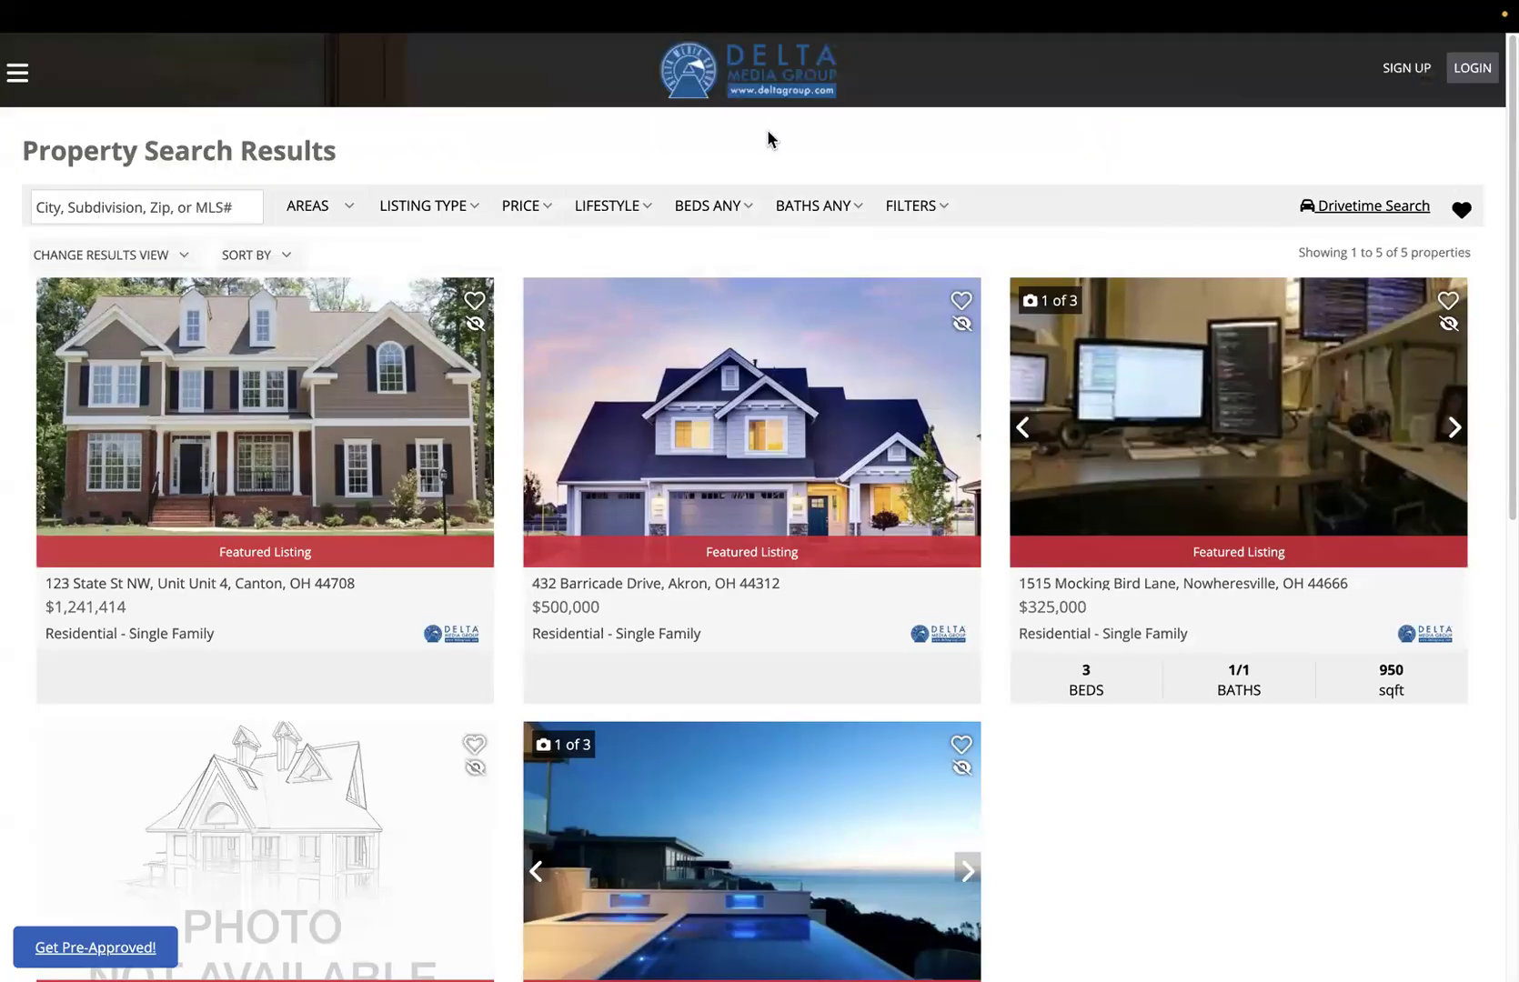
scroll(495, 356, "down", 4)
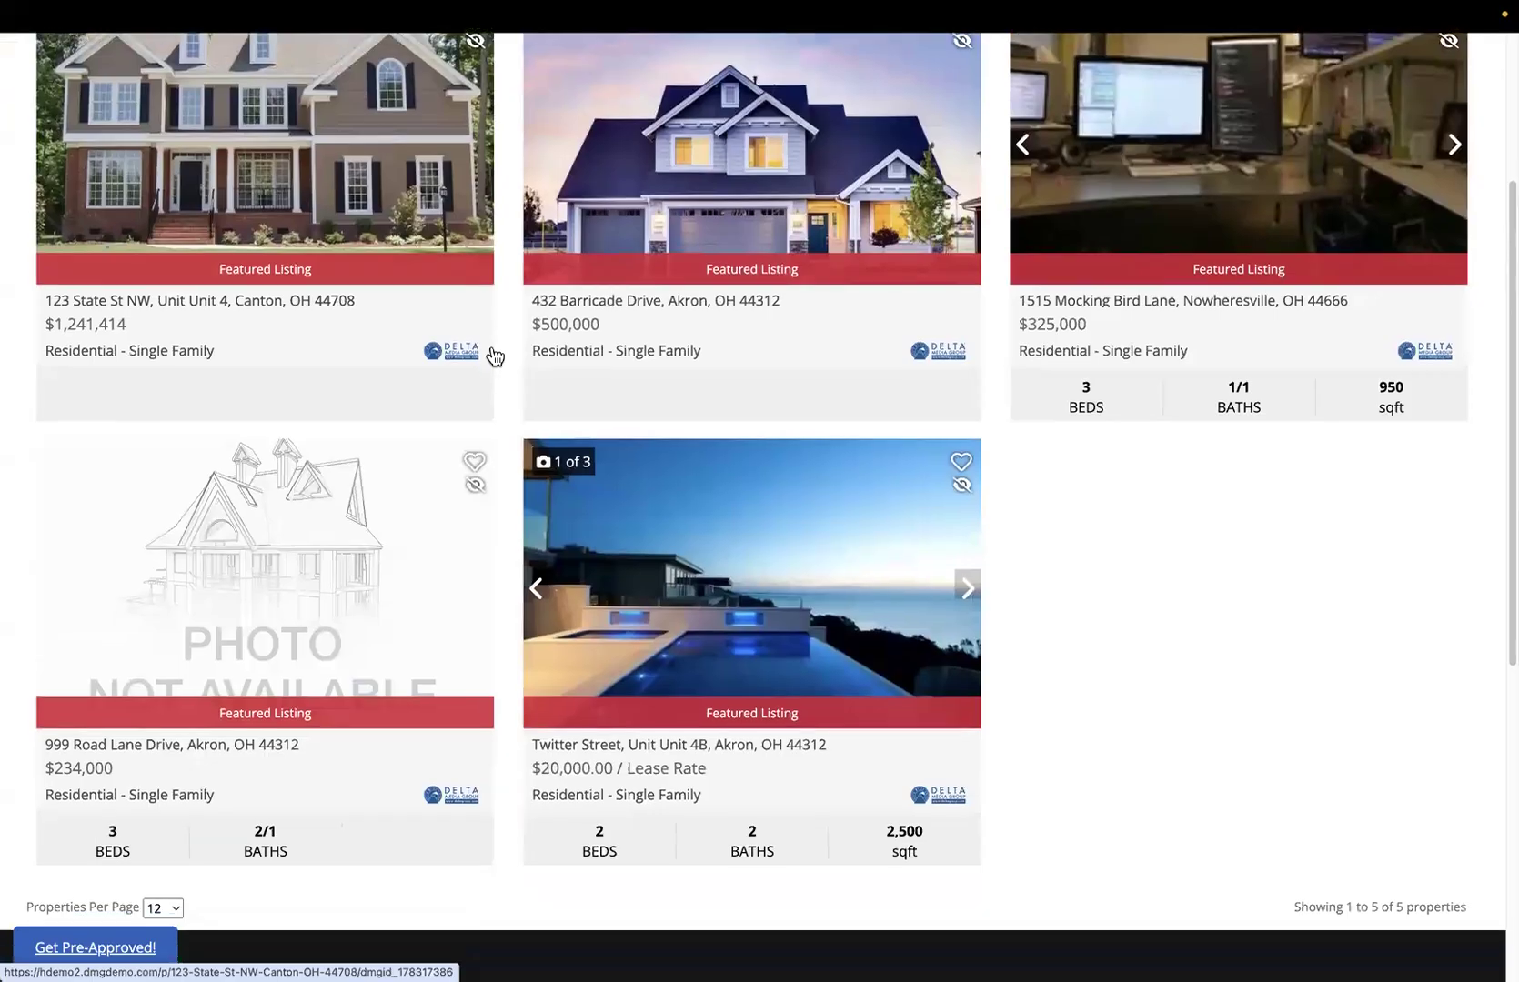
scroll(495, 356, "up", 3)
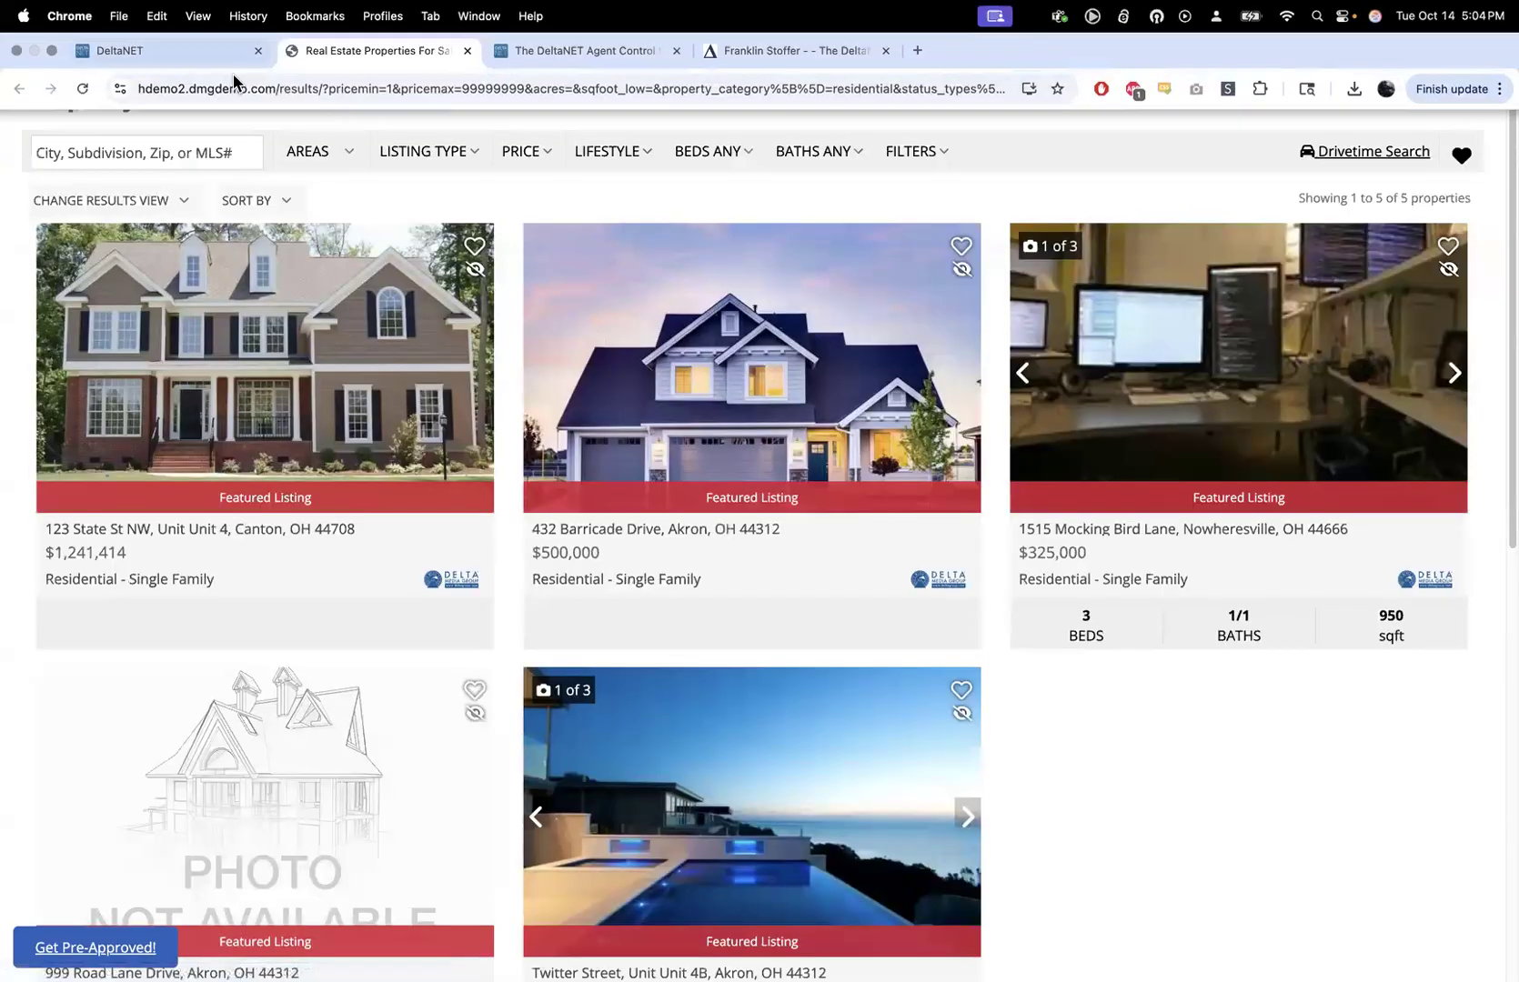
left_click(173, 53)
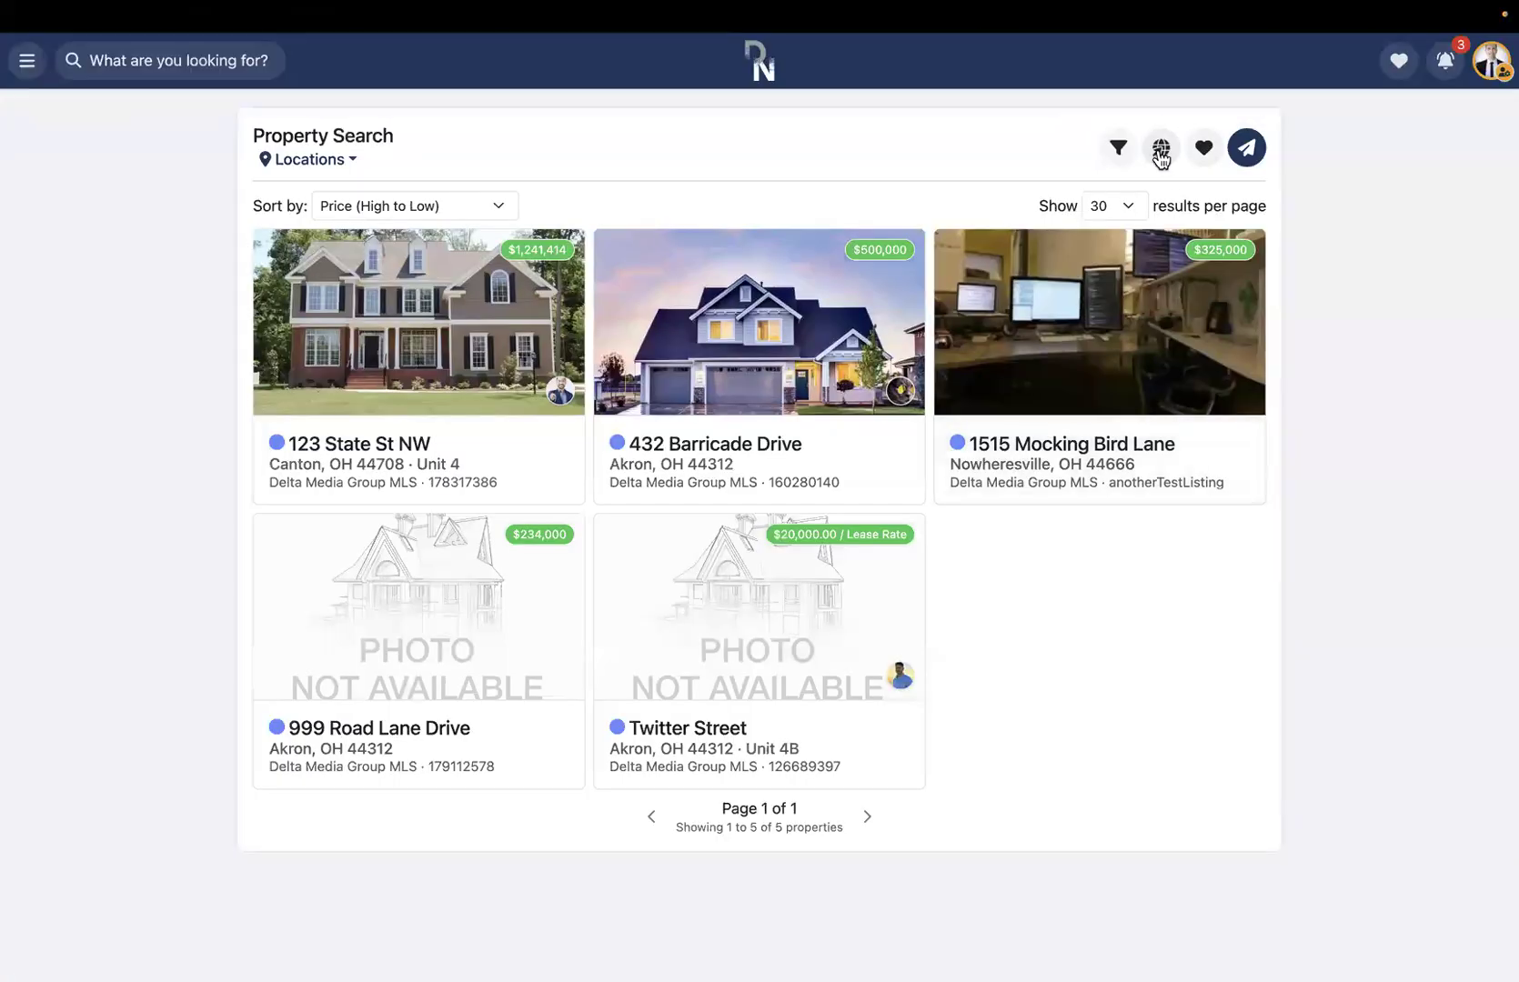
- Start a saved search titled "Saved Search for" plus the customer's first name, and look up the customer by first name
left_click(1207, 151)
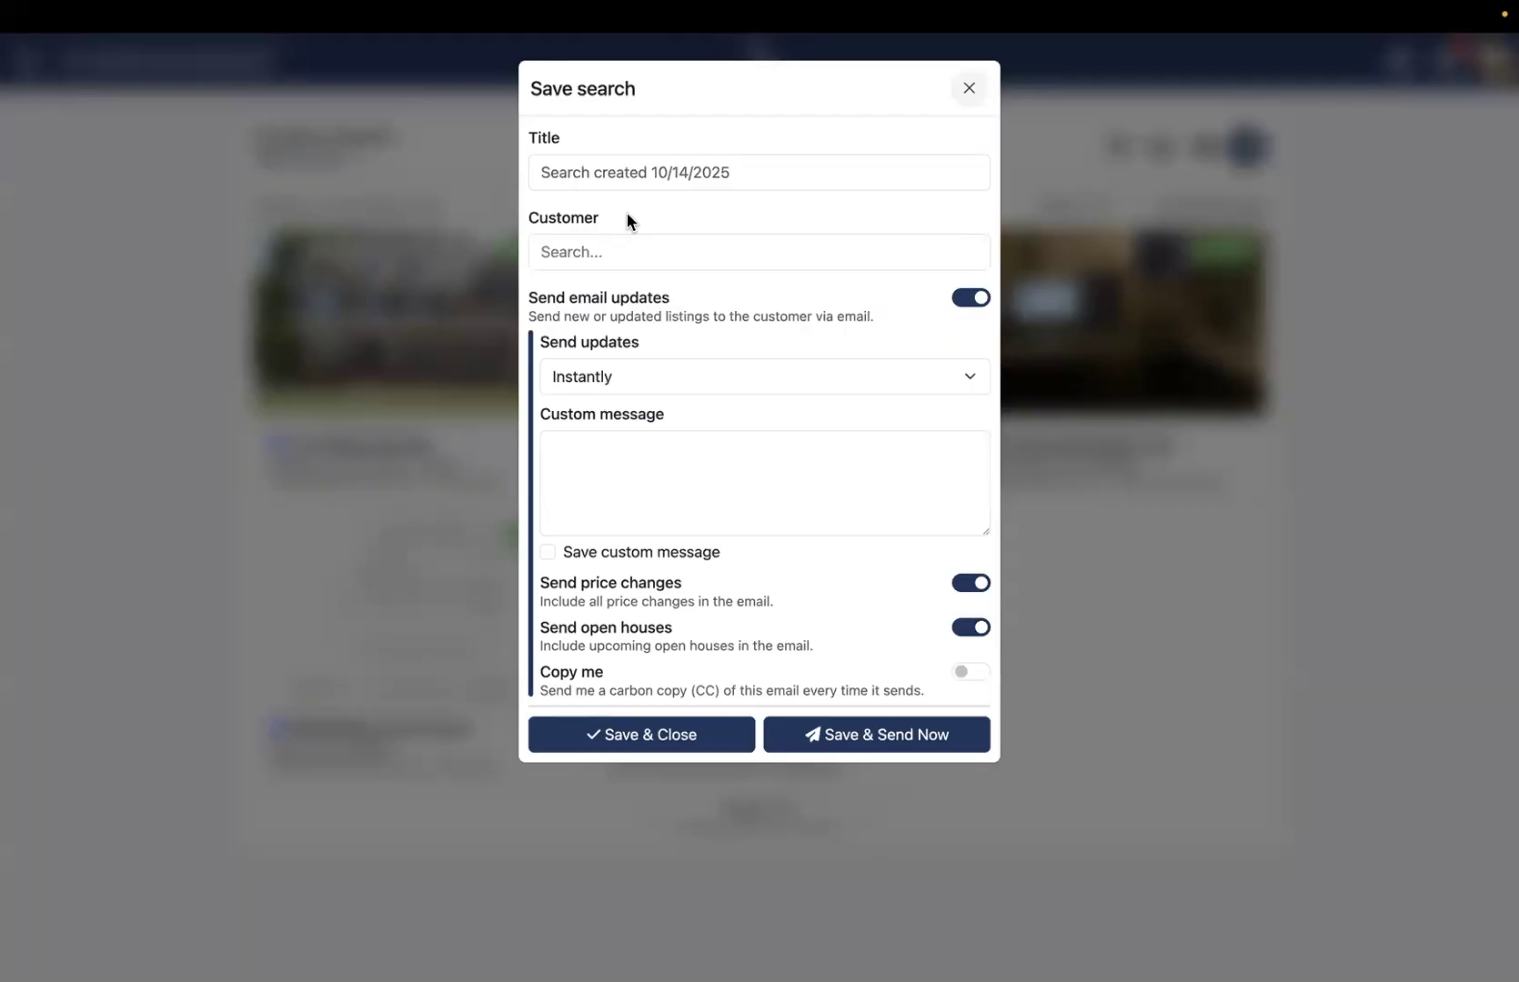
left_click(624, 165)
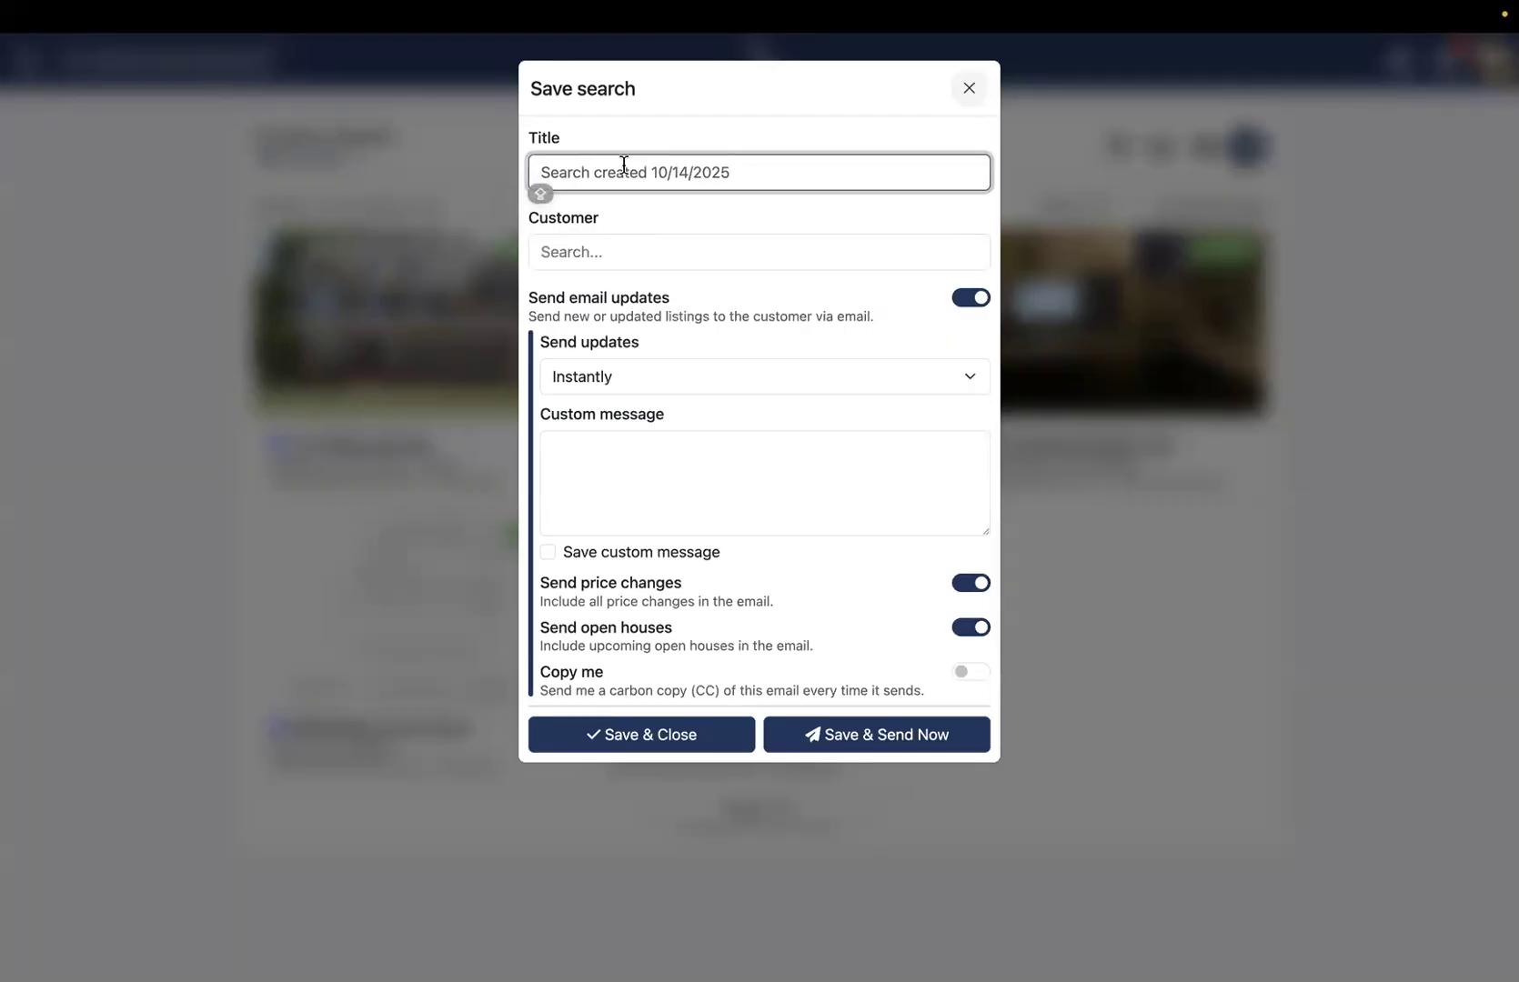
type("Saved Search for Anthony")
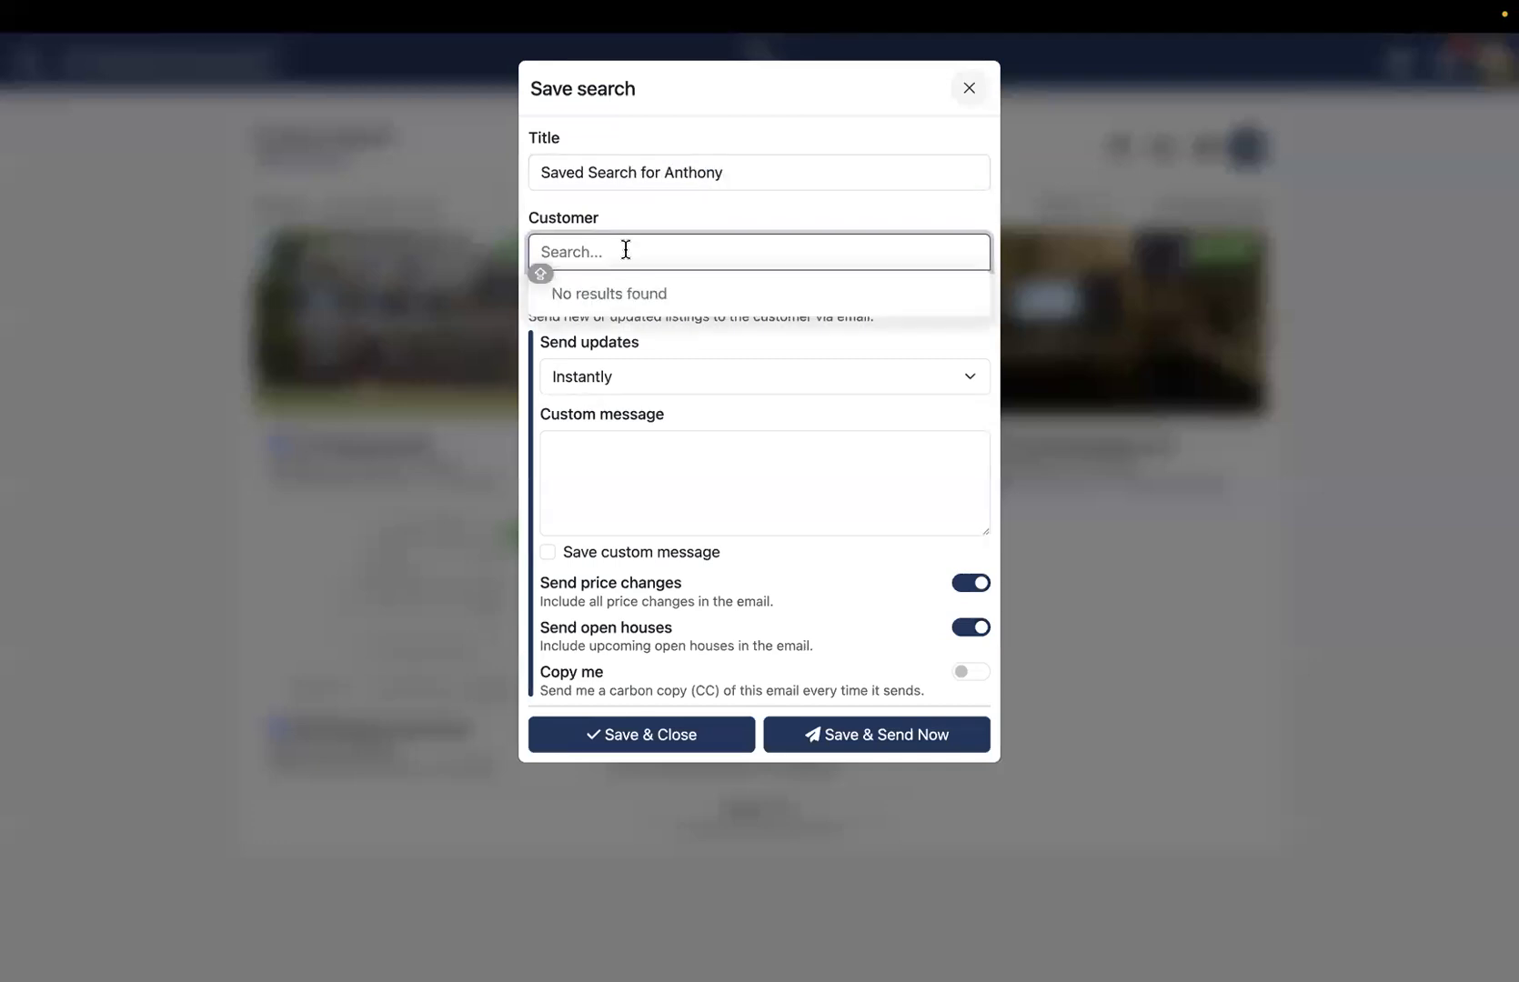
type("ANTHONY")
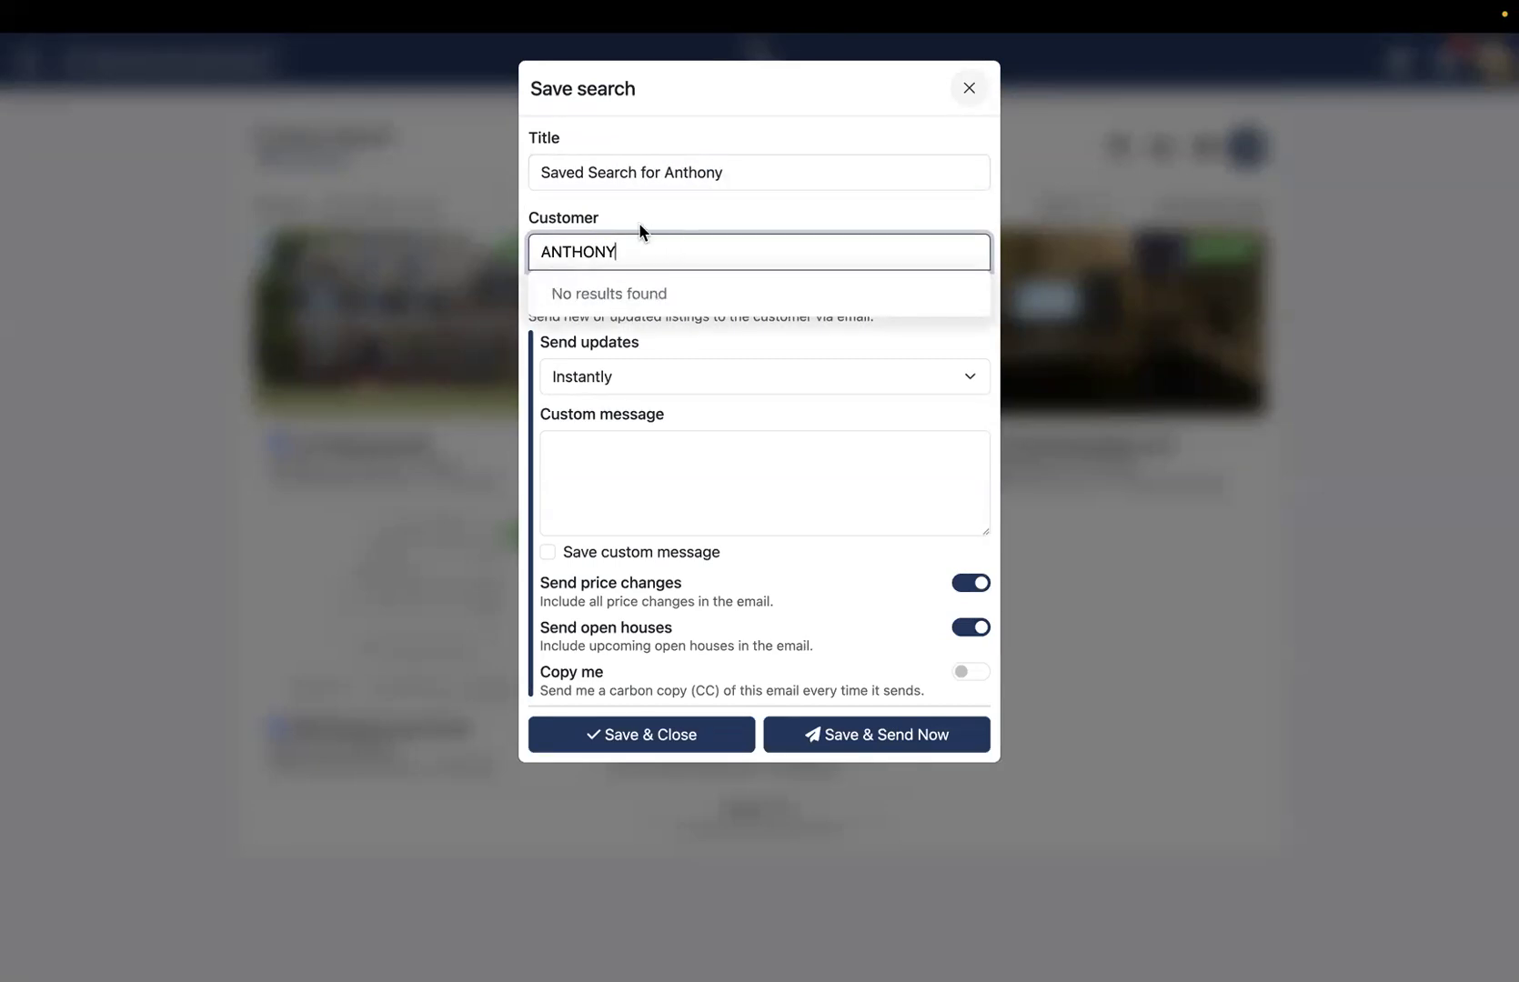
left_click(637, 222)
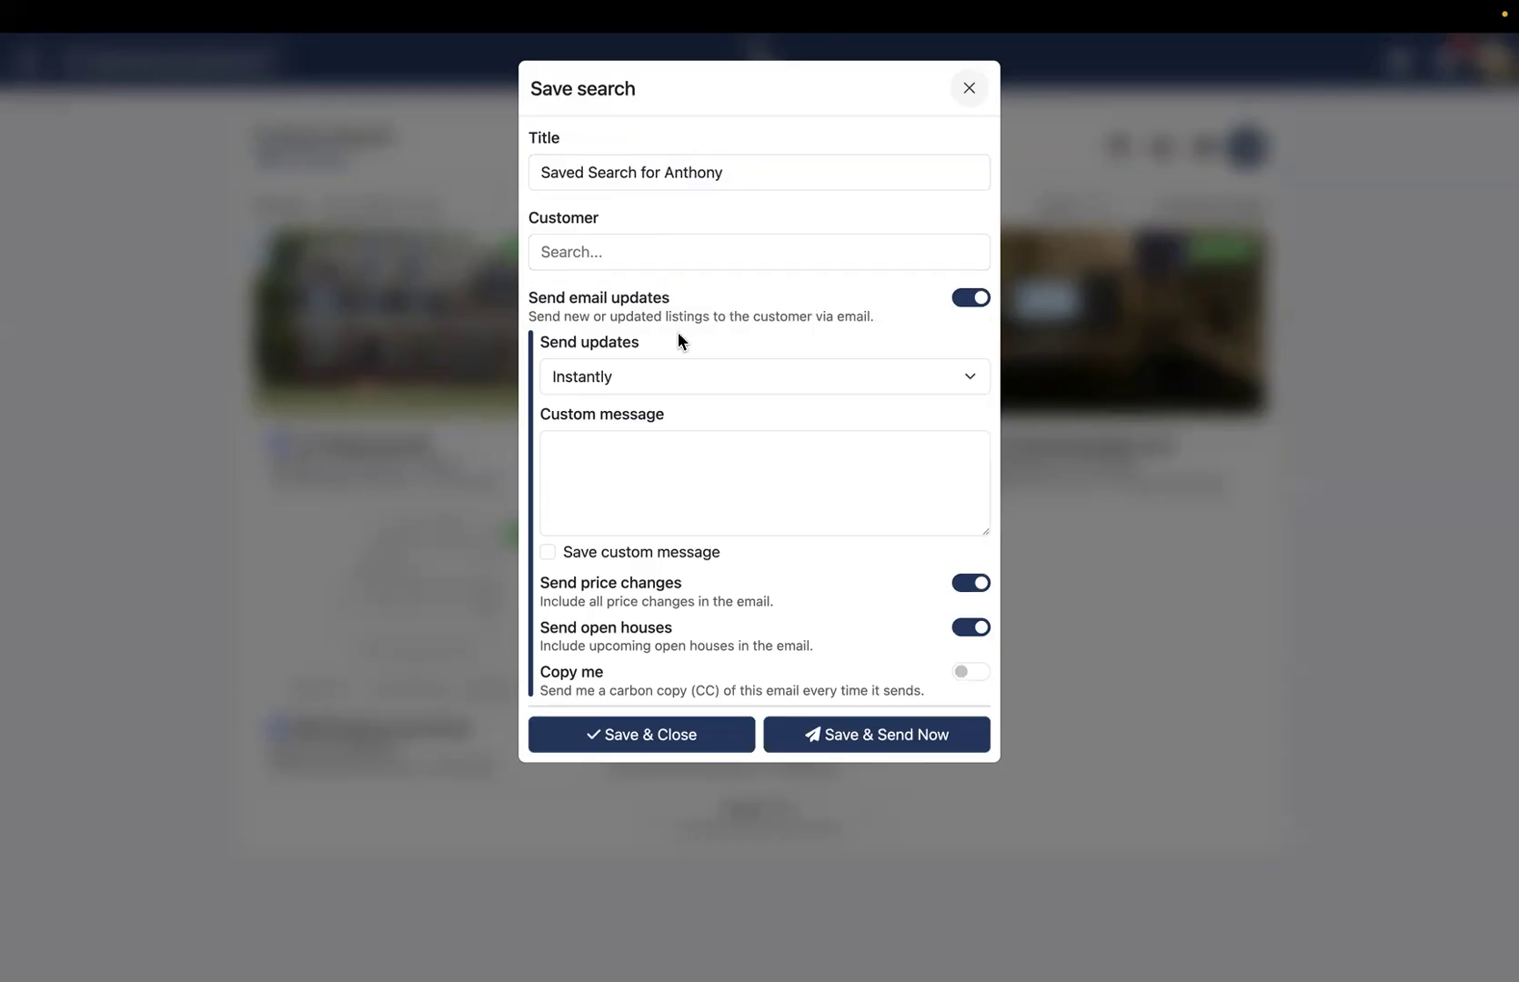
- Set the saved search's email updates to be sent every 7 days
left_click(690, 378)
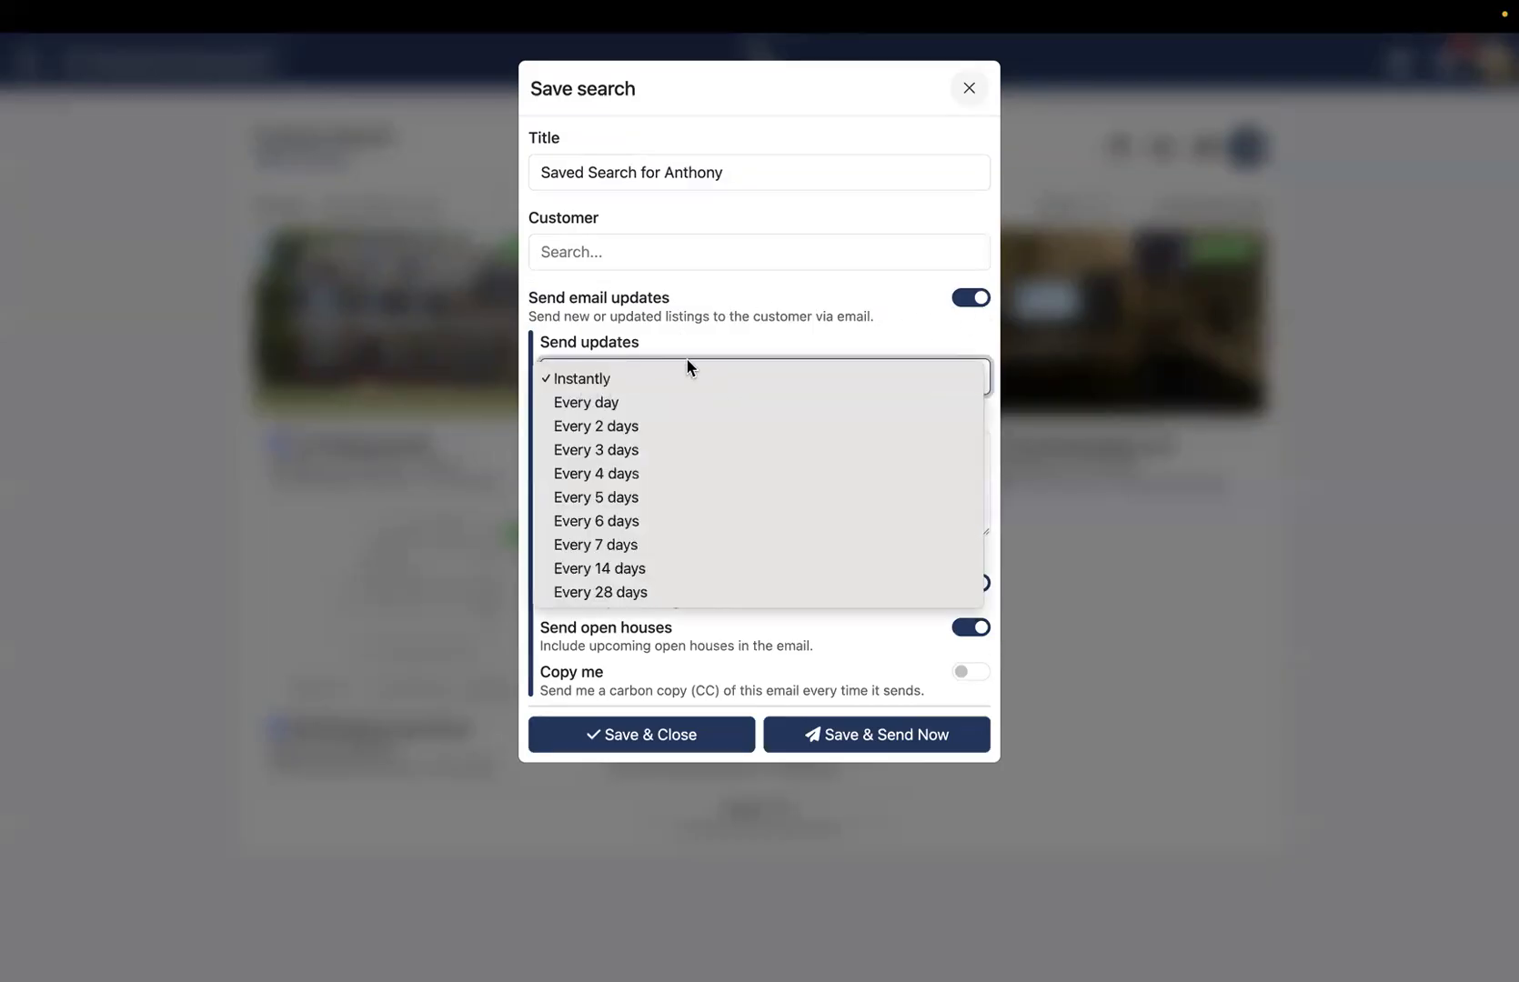
left_click(604, 344)
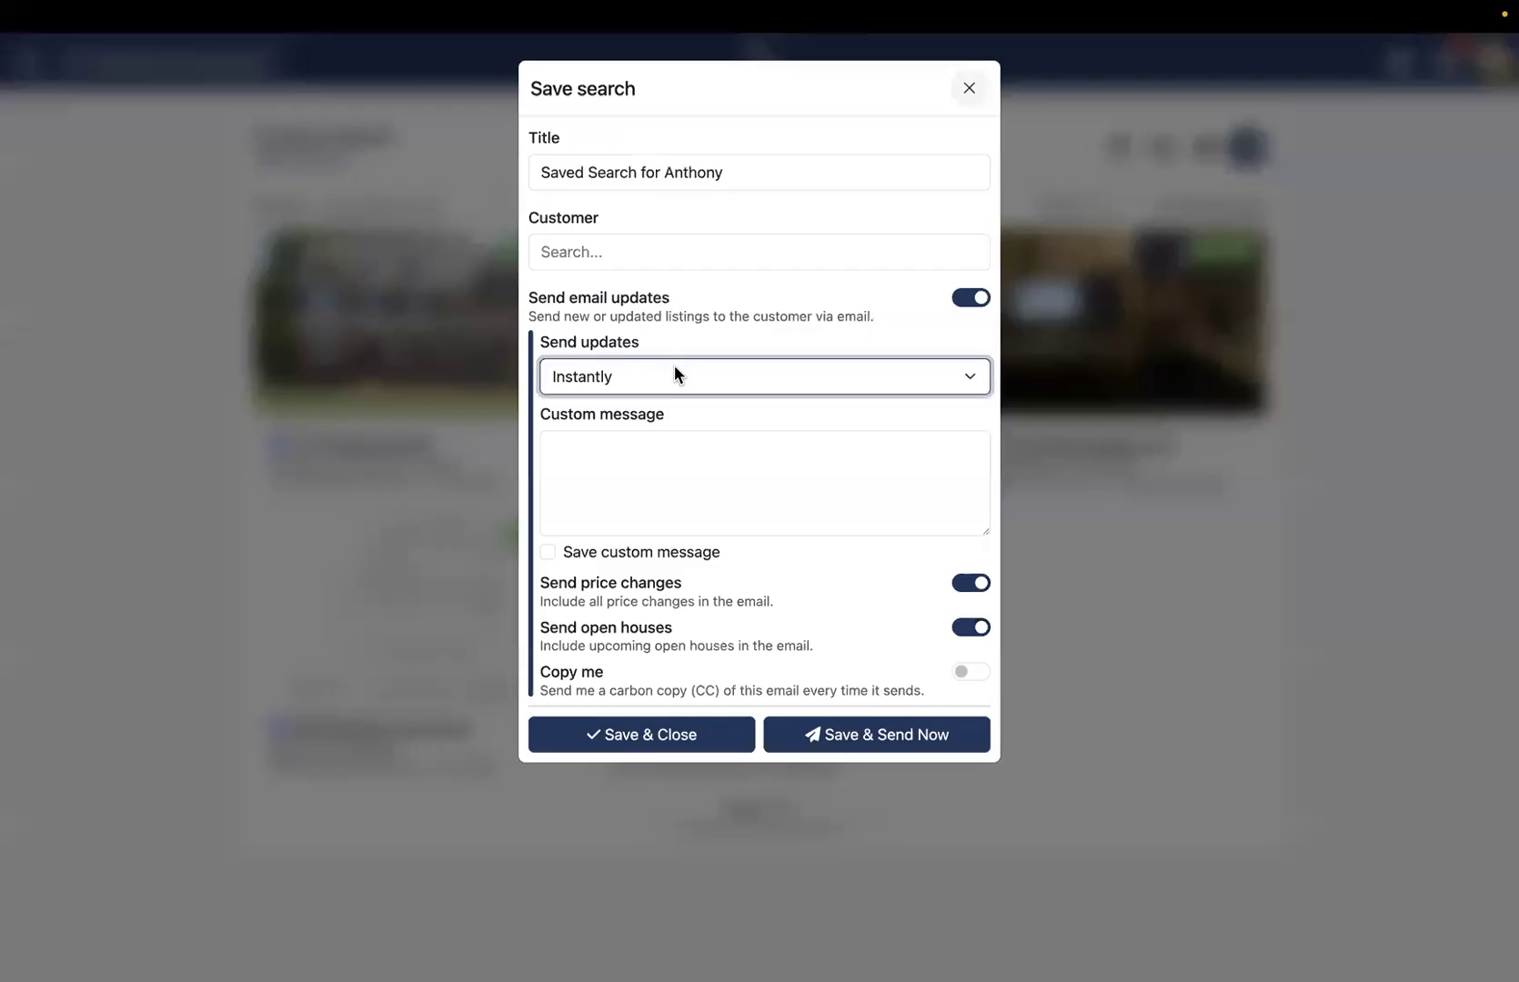
left_click(620, 381)
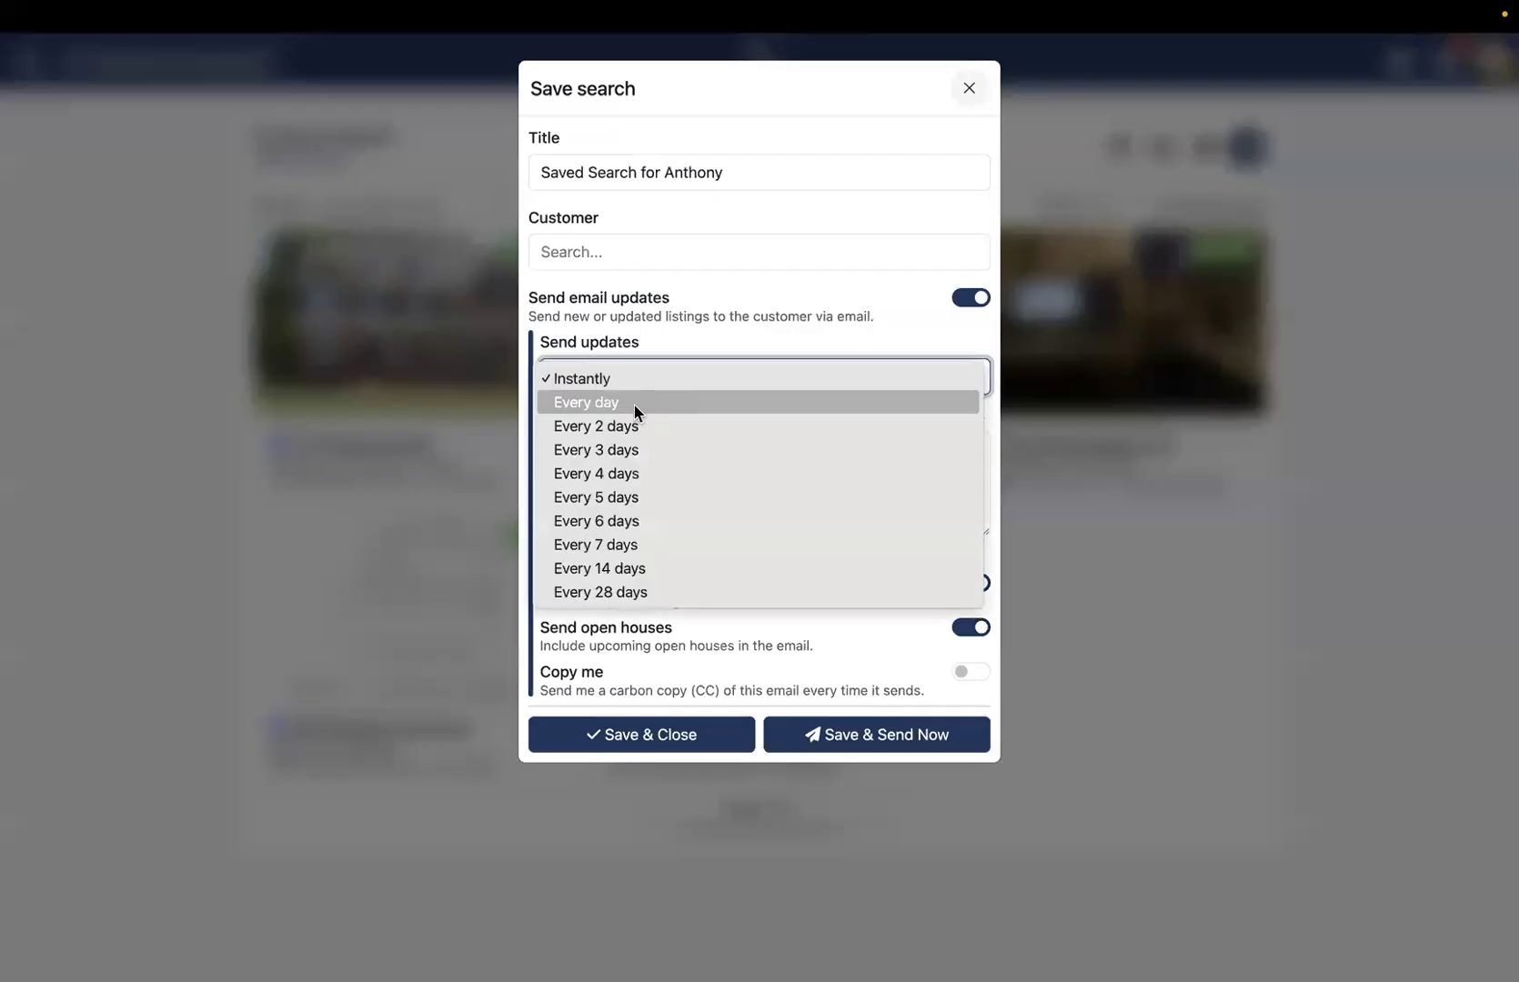
left_click(688, 403)
left_click(620, 381)
left_click(623, 520)
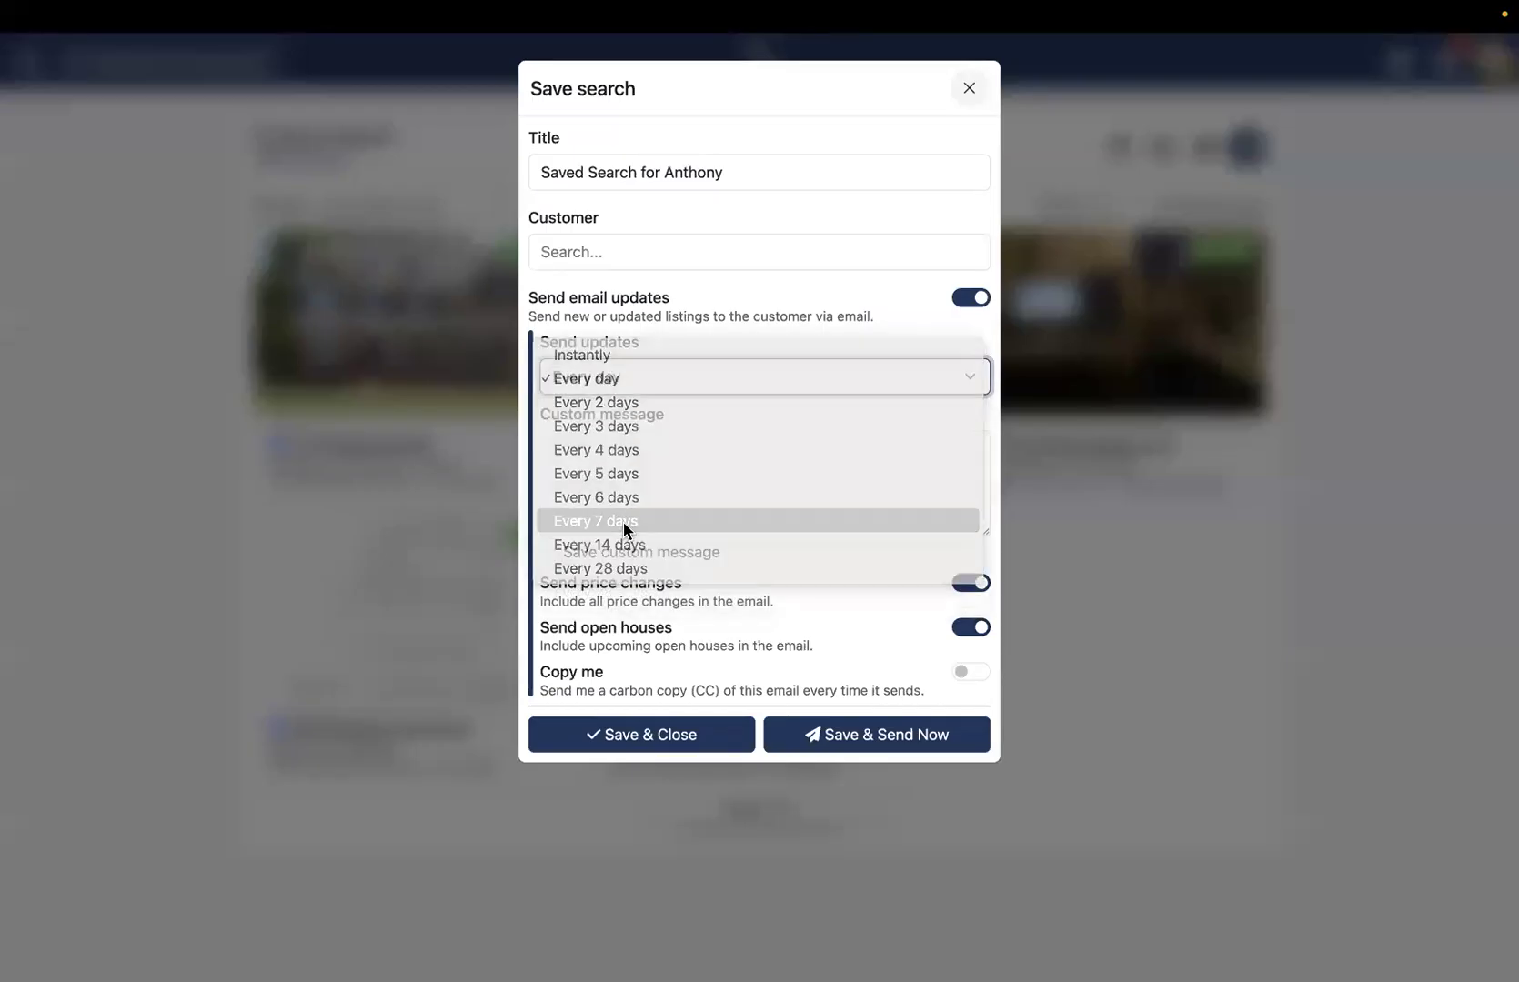
- Enter the custom message "I created this saved search you." and enable Copy me for the saved search emails
left_click(648, 518)
key("Caps_Lock")
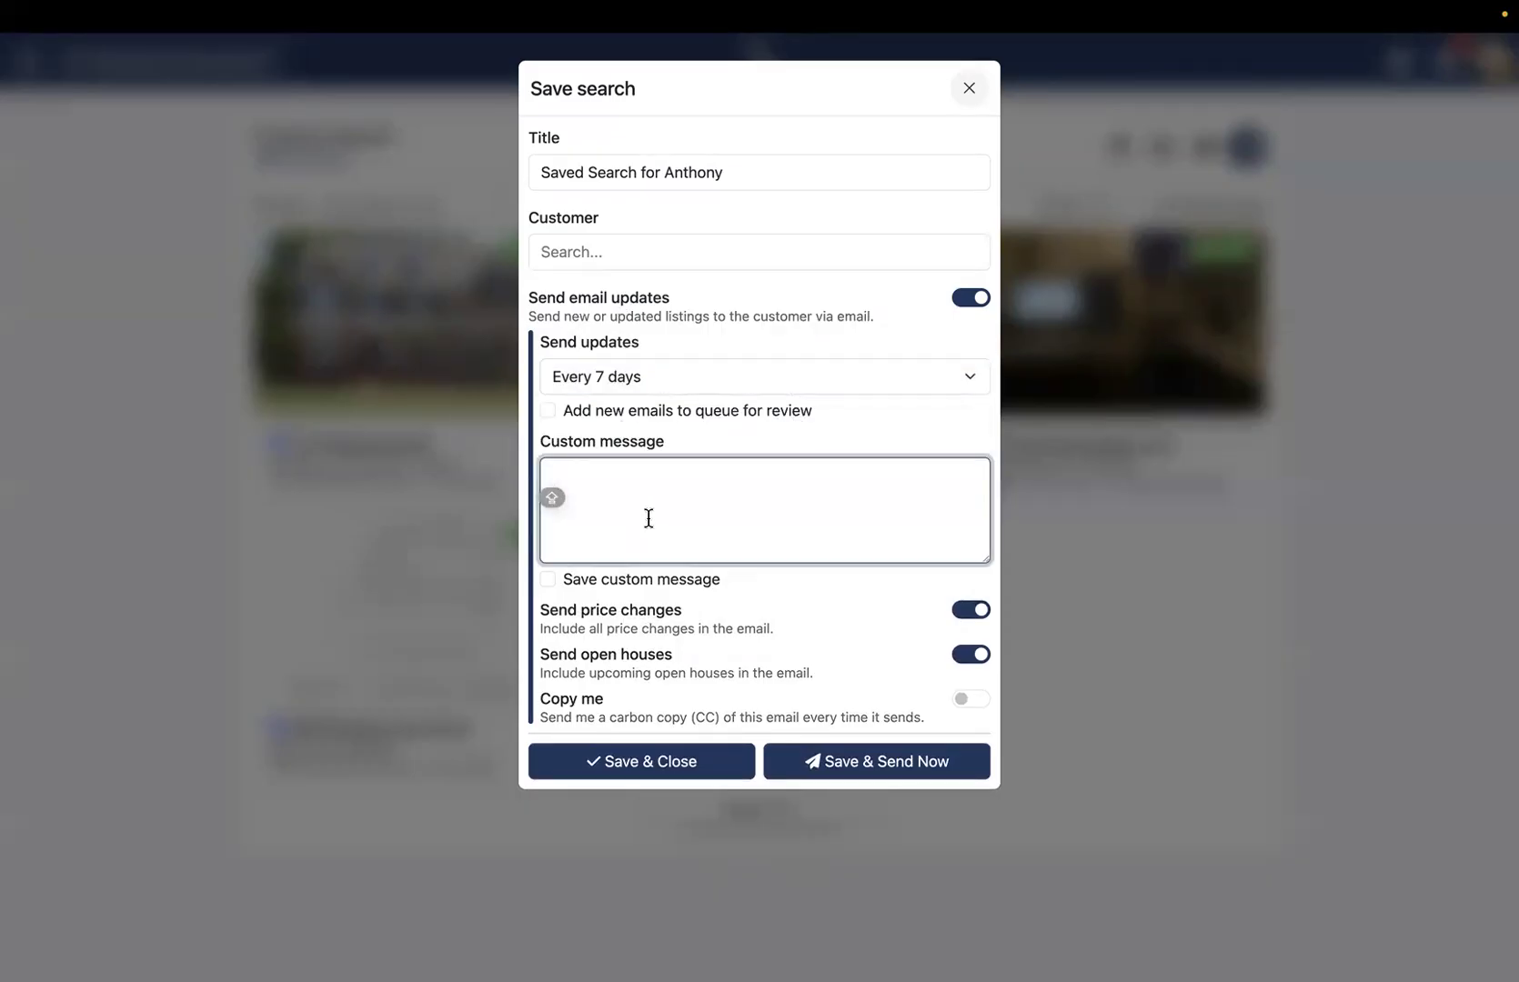
type("I created this saved search you.")
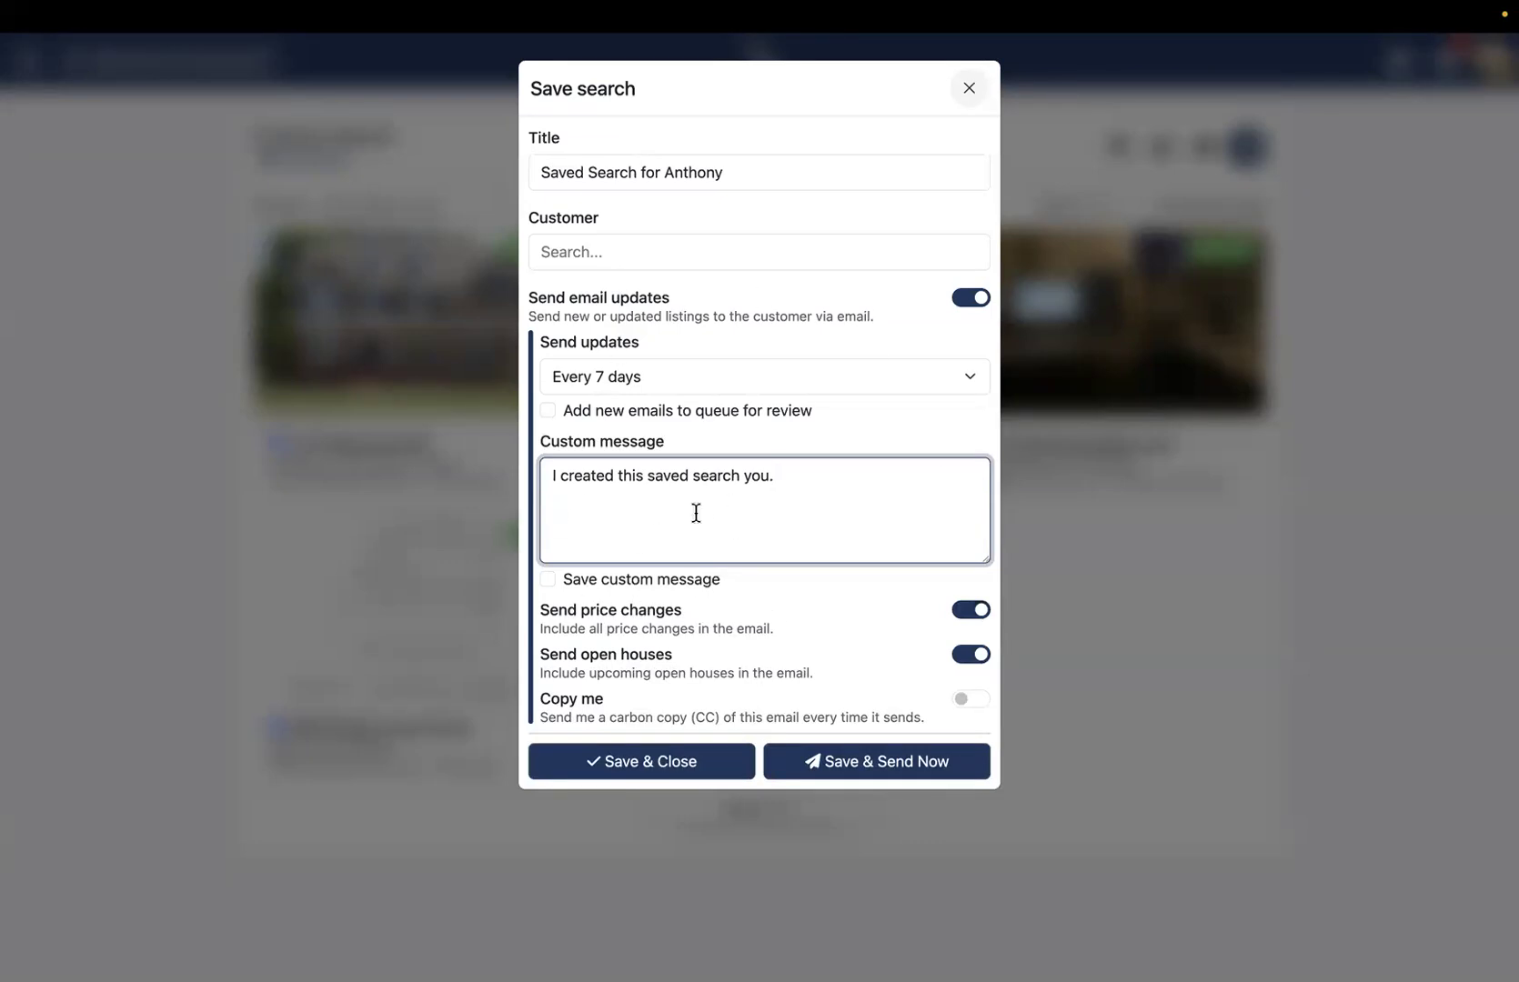
left_click_drag(540, 609, 771, 621)
left_click_drag(532, 648, 834, 672)
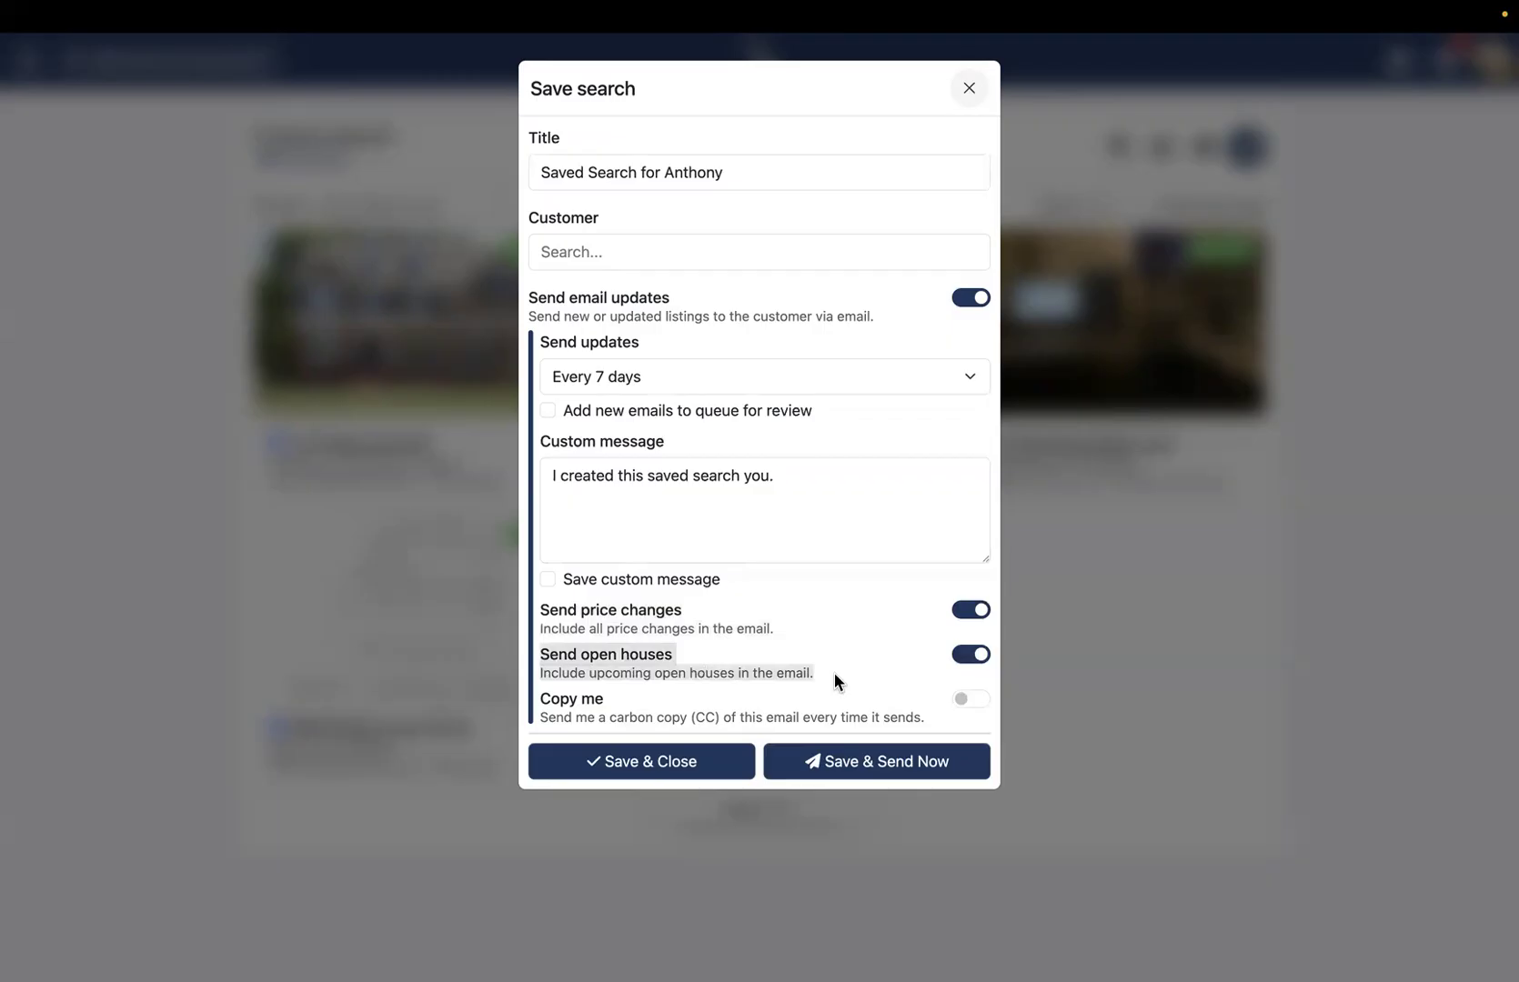
left_click(968, 698)
left_click(851, 711)
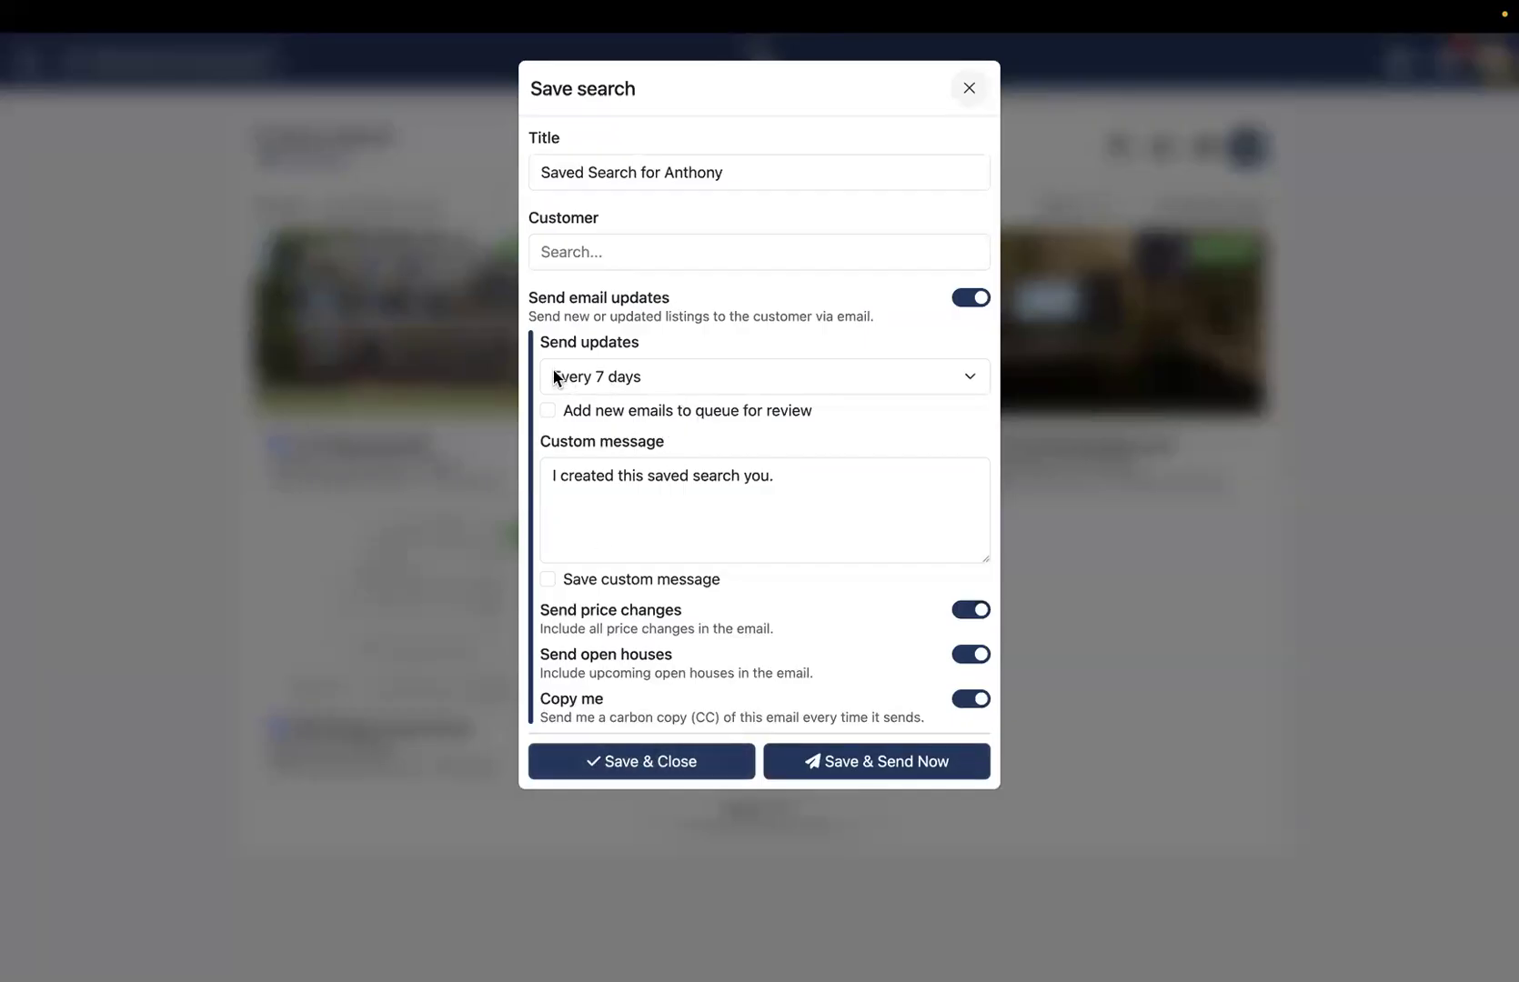
- Review the update frequency options and close the saved search form without saving it
left_click(710, 369)
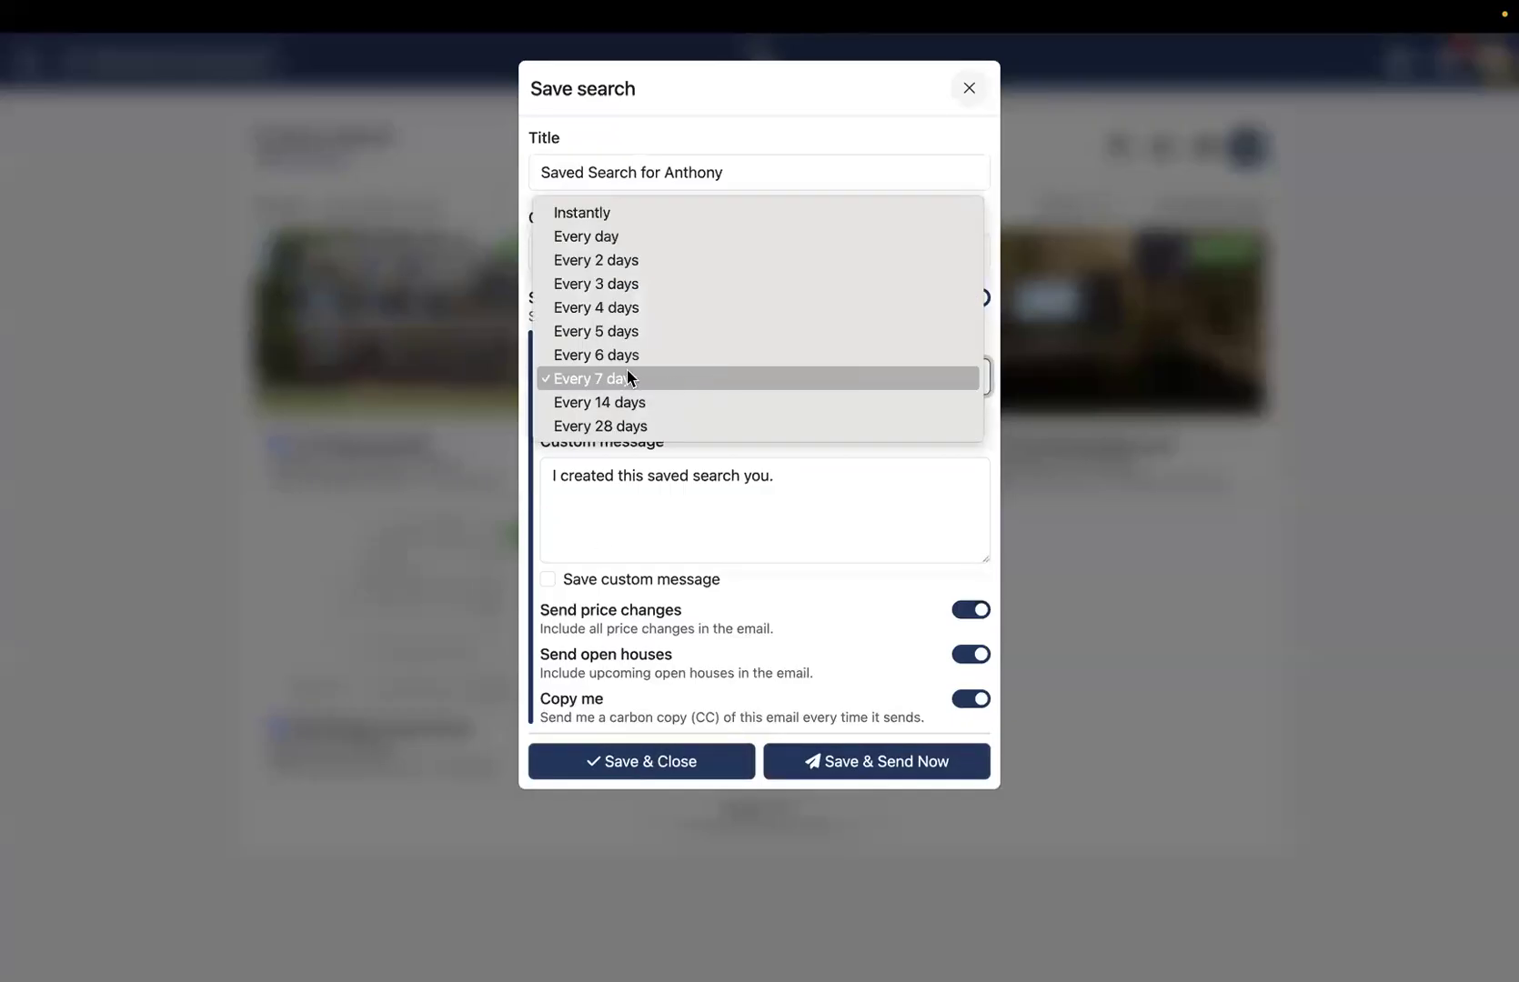
left_click(537, 571)
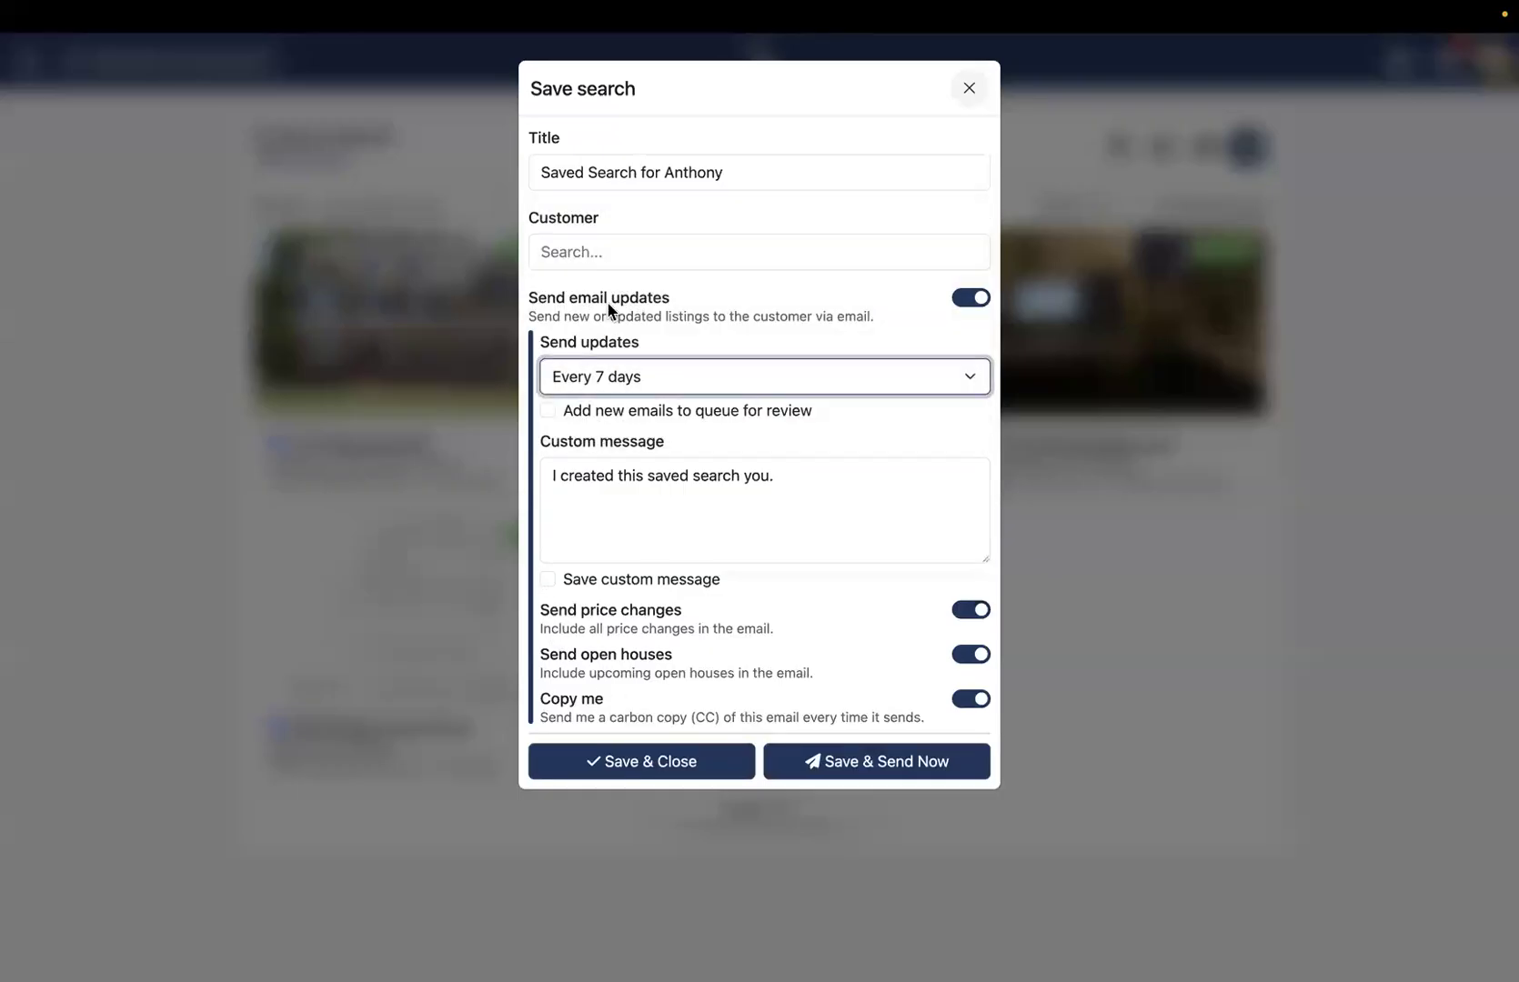
left_click(970, 89)
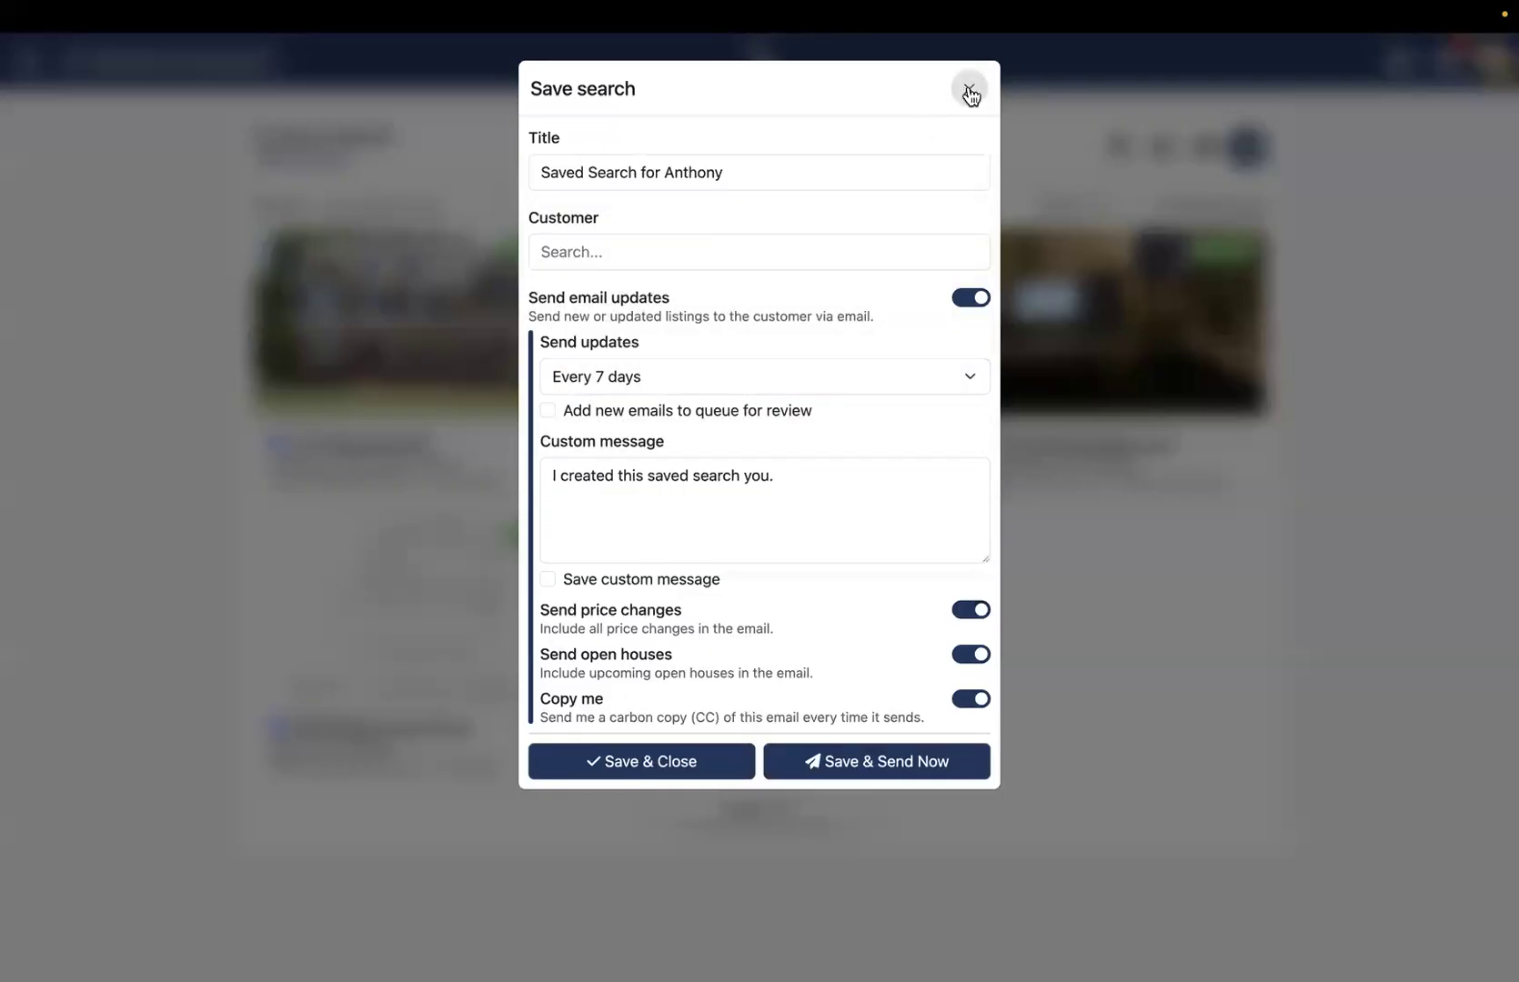
left_click(971, 90)
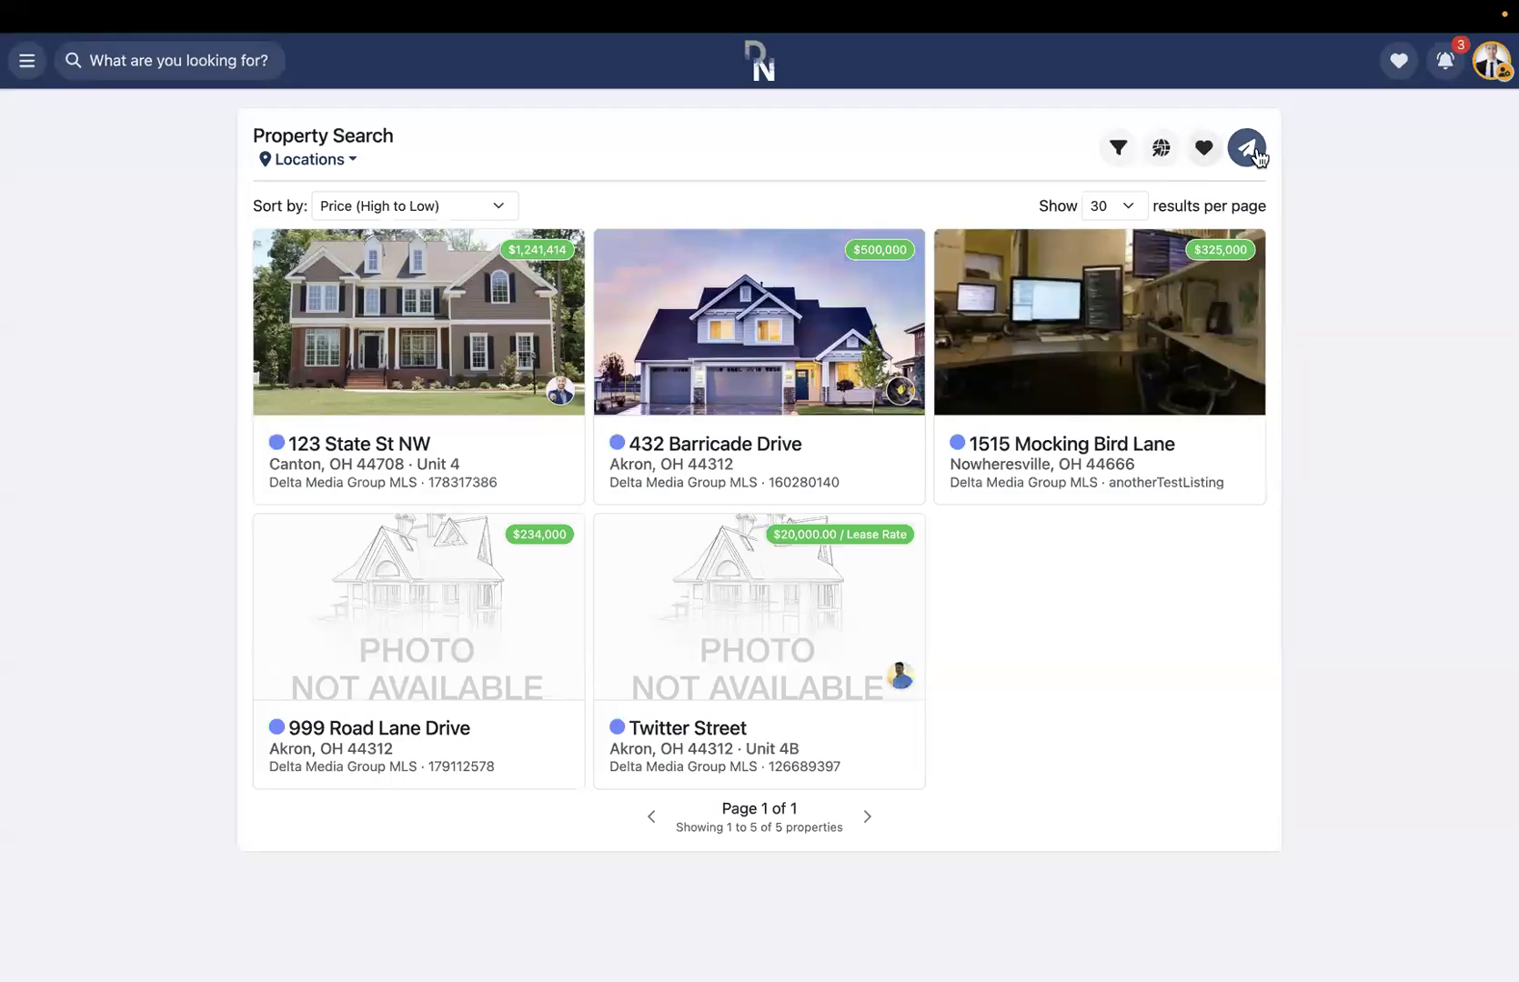
- Start emailing the search results and remove the two listings that have no photo
left_click(1244, 148)
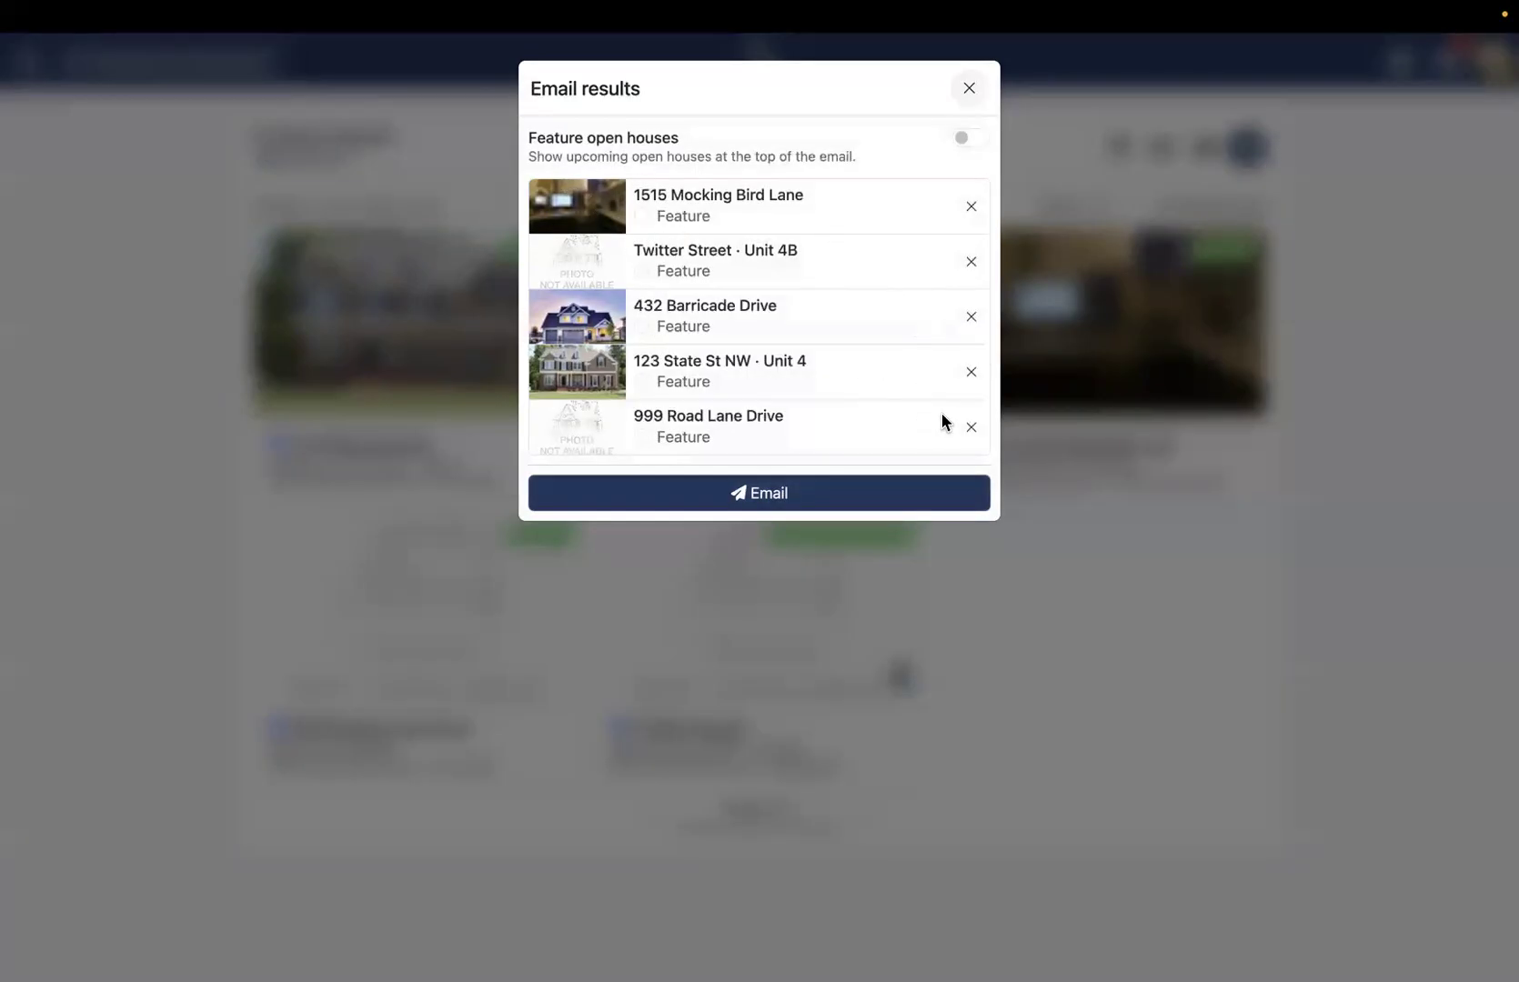
left_click(971, 426)
left_click(971, 262)
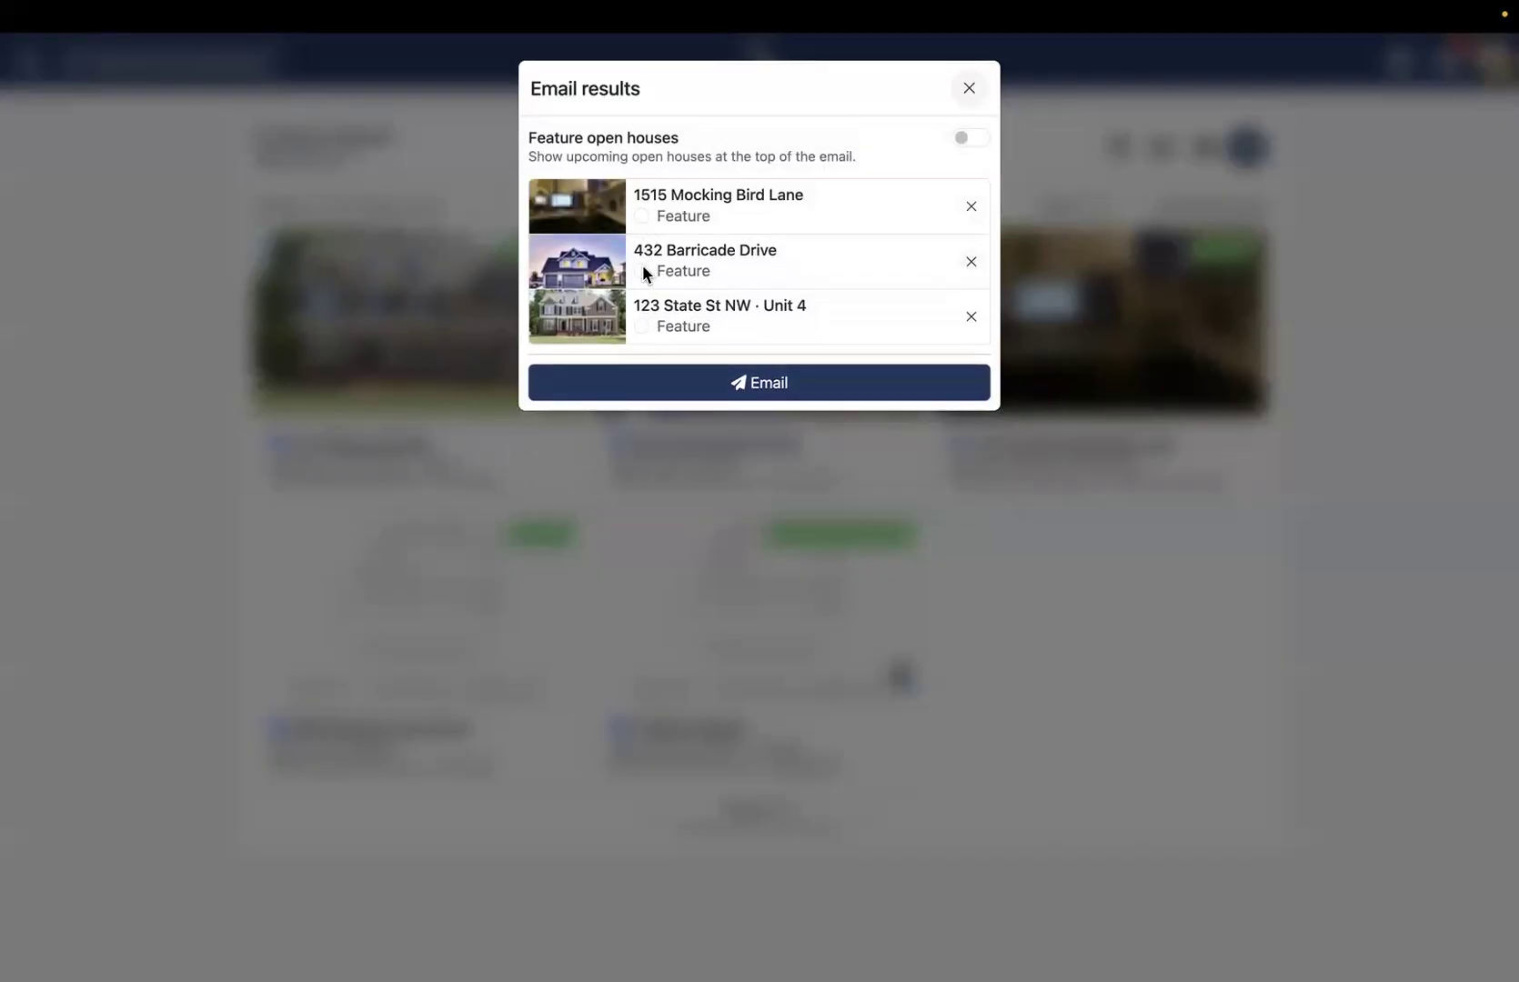
- Feature the last remaining listing, enable Feature open houses and create the email from these results
left_click(641, 325)
left_click(961, 140)
left_click(787, 393)
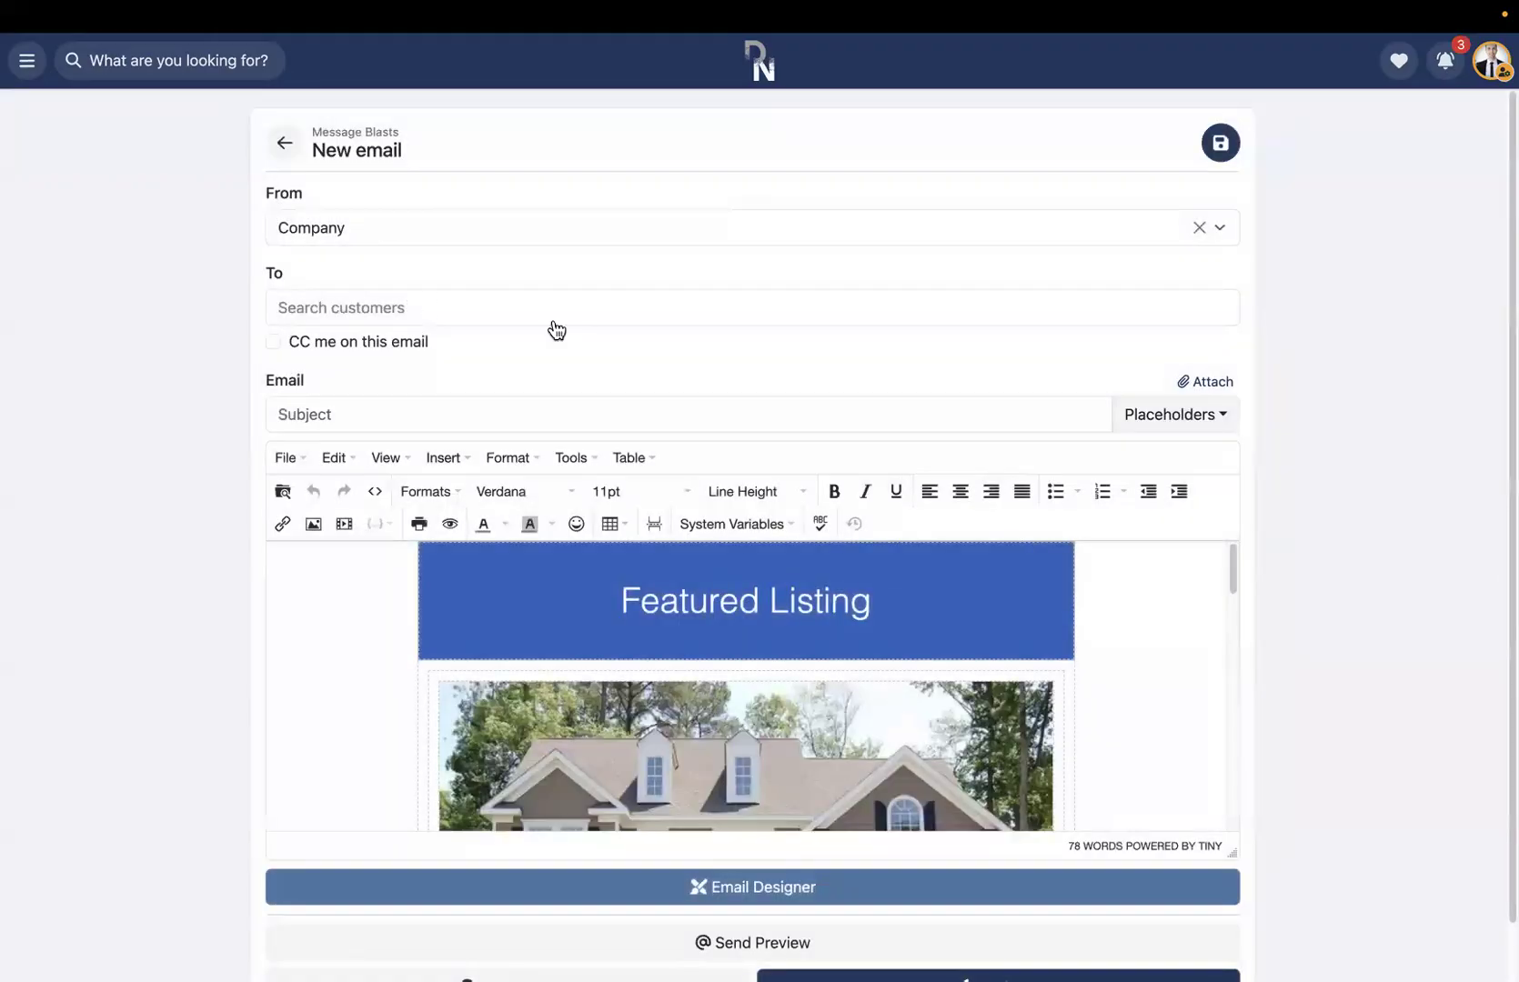
- Set the sender of the new email to Assigned Agent
left_click(725, 240)
left_click(372, 346)
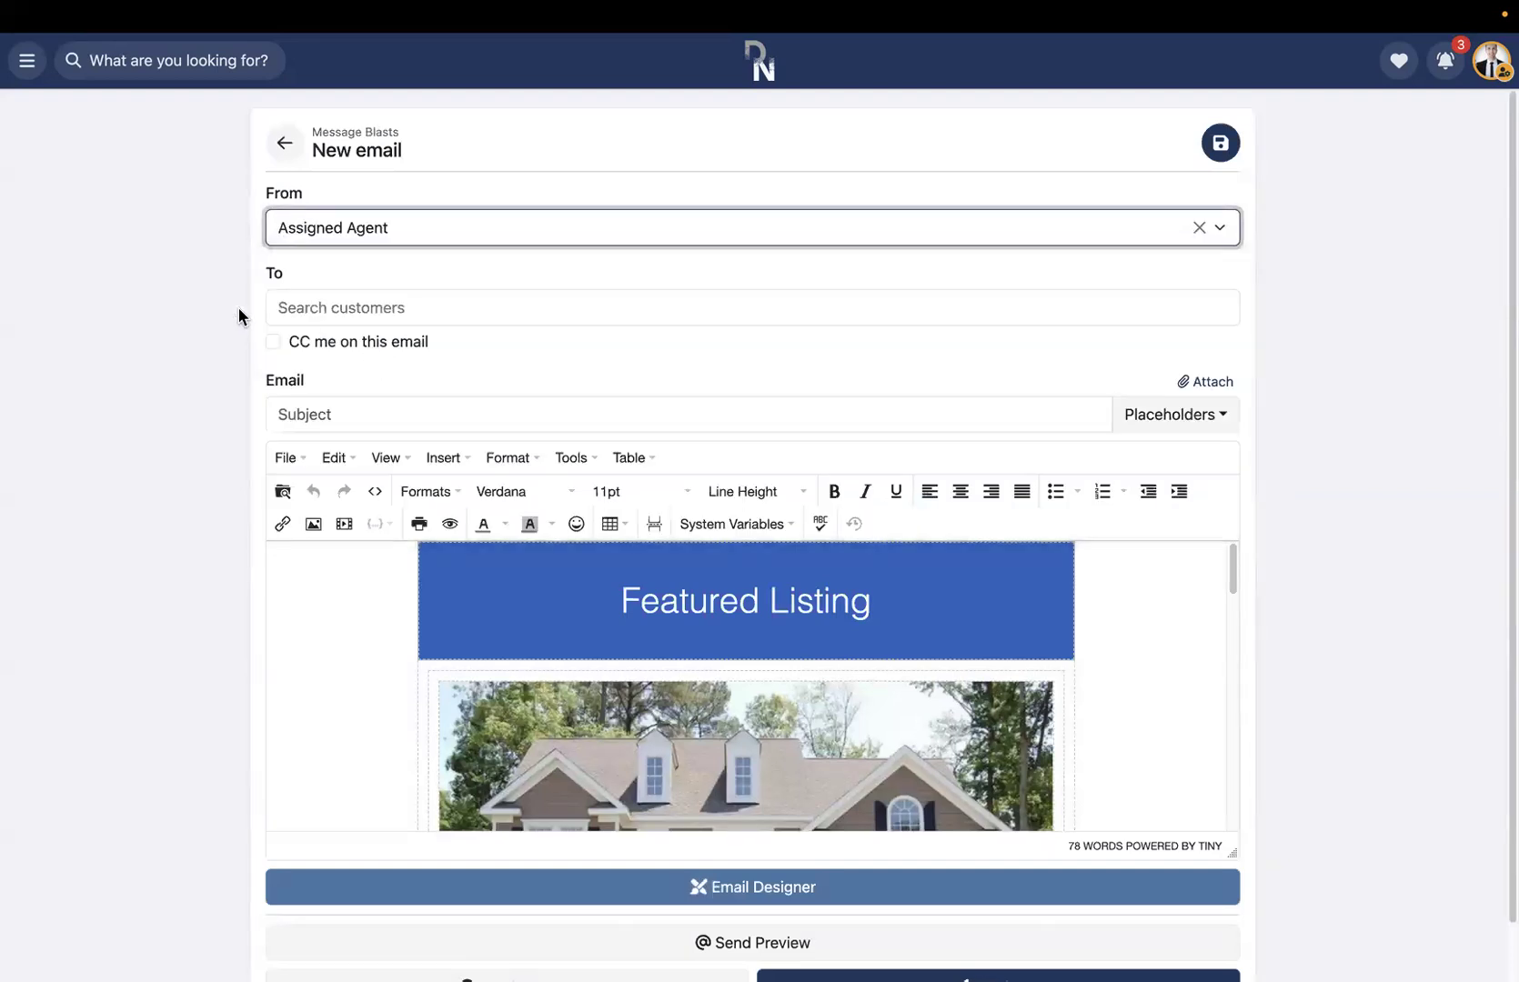
- Add the Active customer group as the recipient of the new email
left_click(345, 308)
type("gro")
key("BackSpace")
key("BackSpace")
key("BackSpace")
type("active")
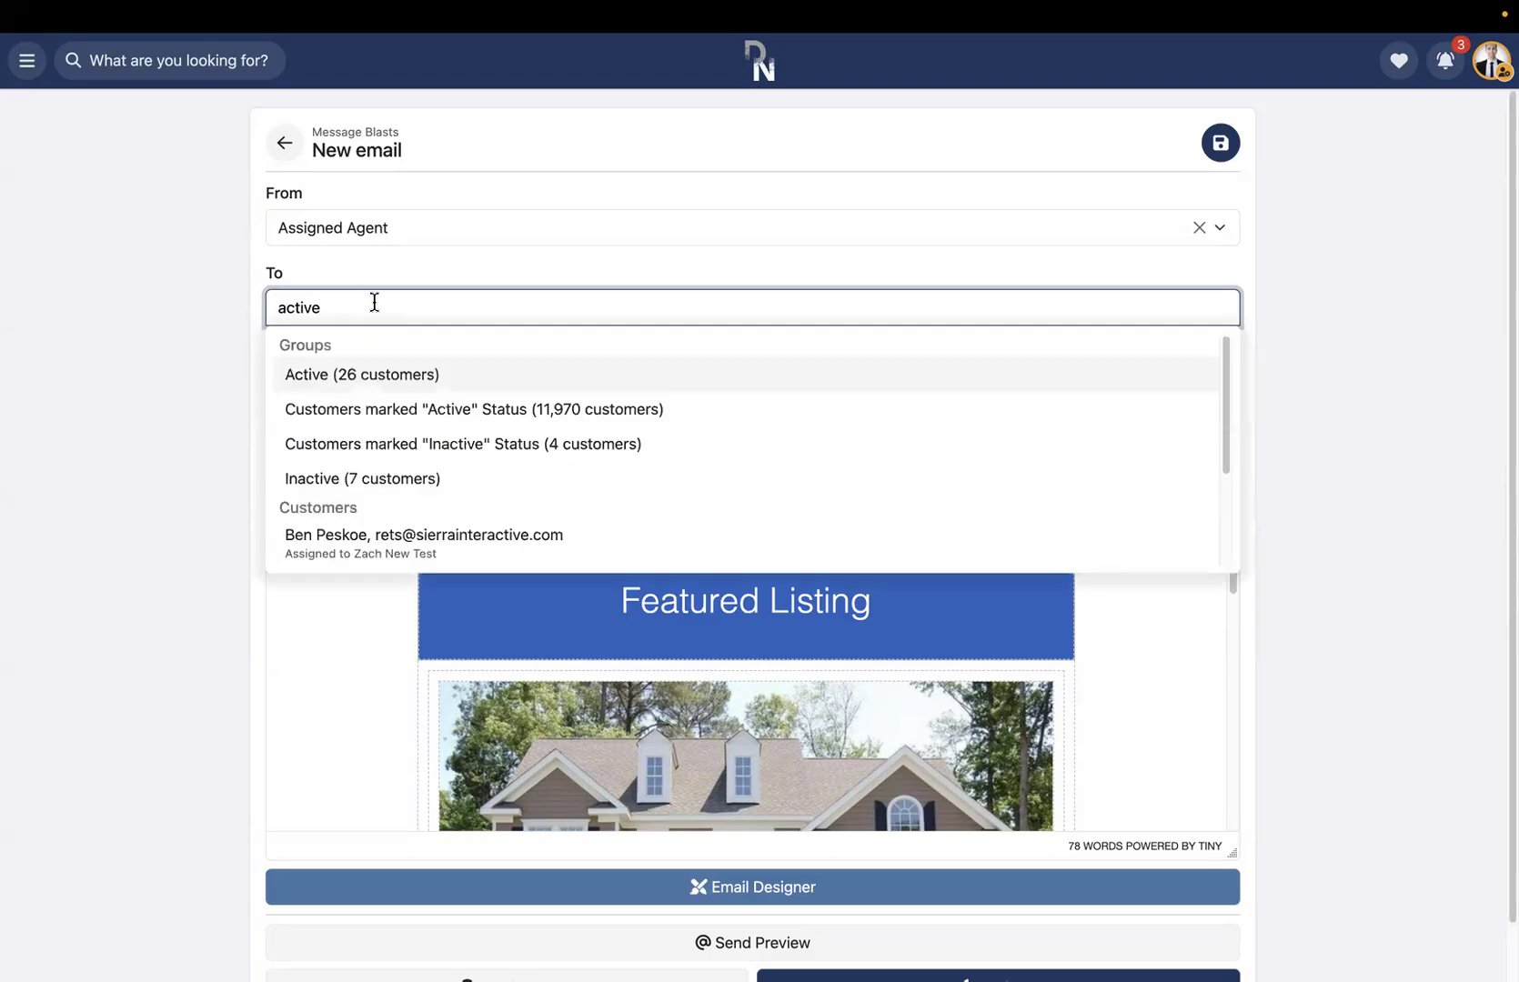
left_click(374, 382)
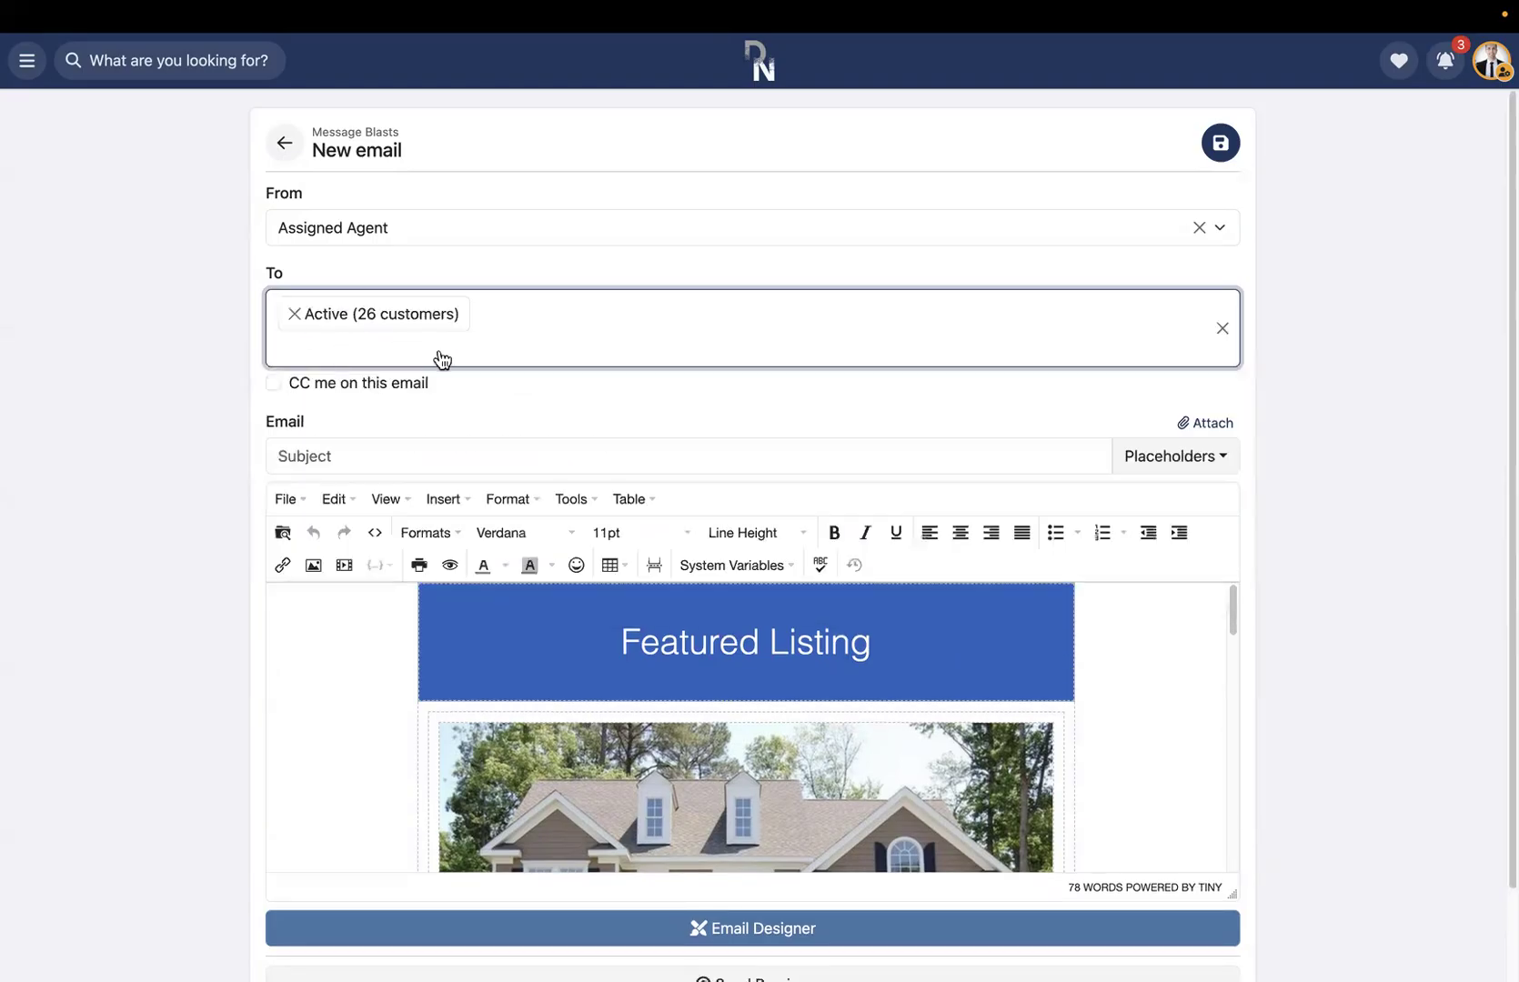
left_click(240, 403)
- Try adding an individual customer found by name as a second recipient, and remove that customer again
left_click(343, 347)
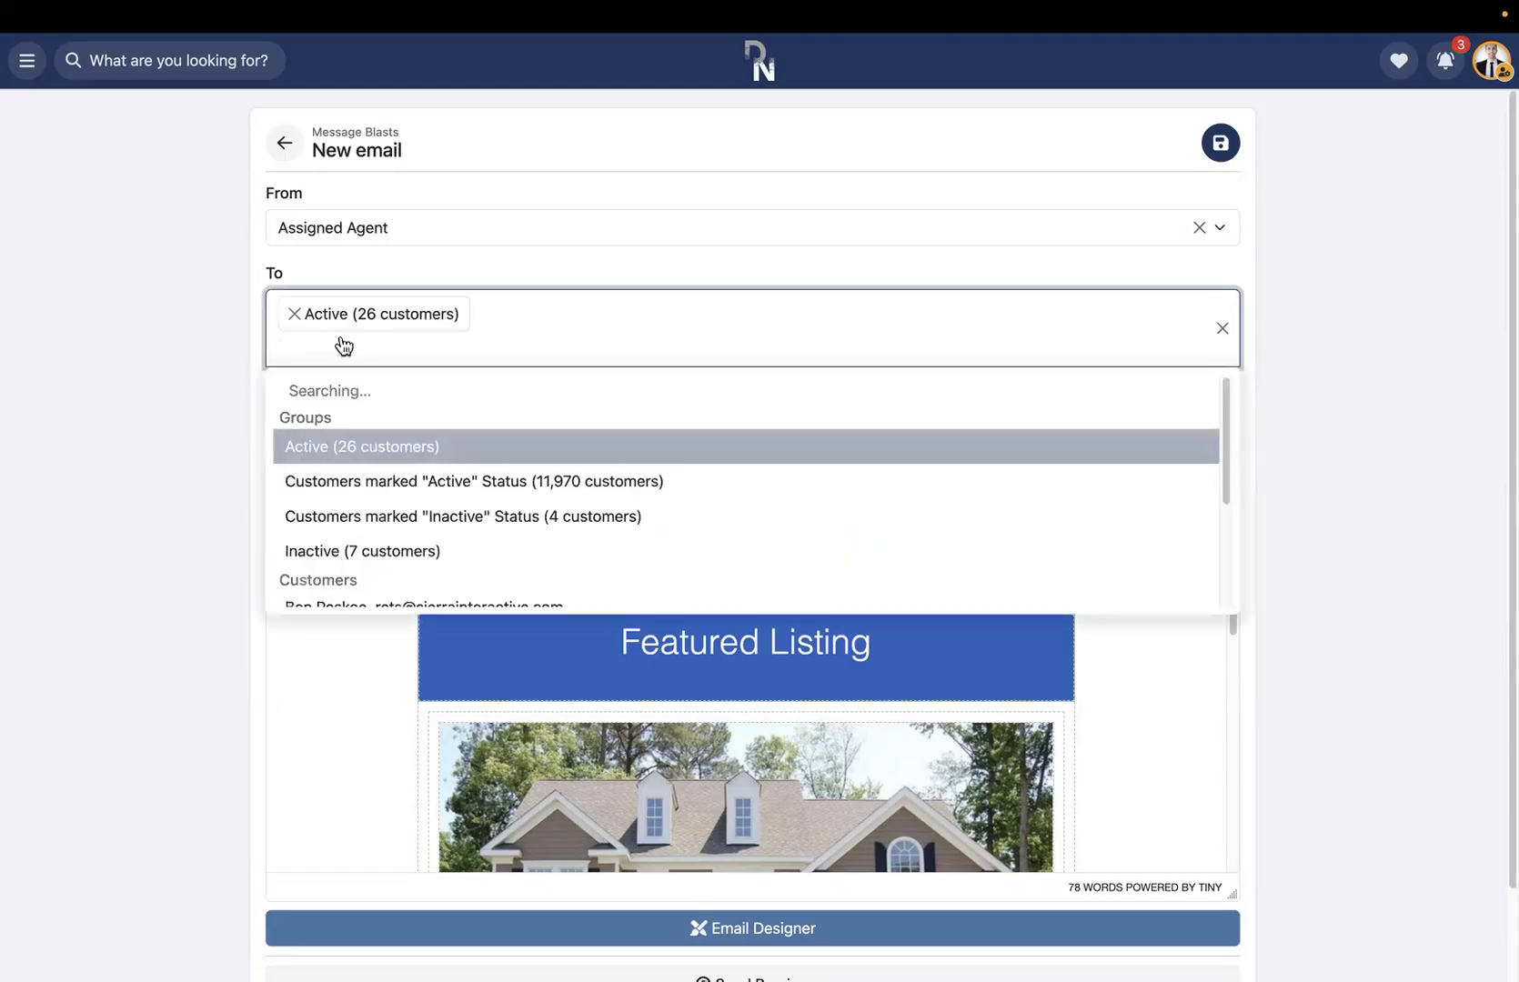
type("charles")
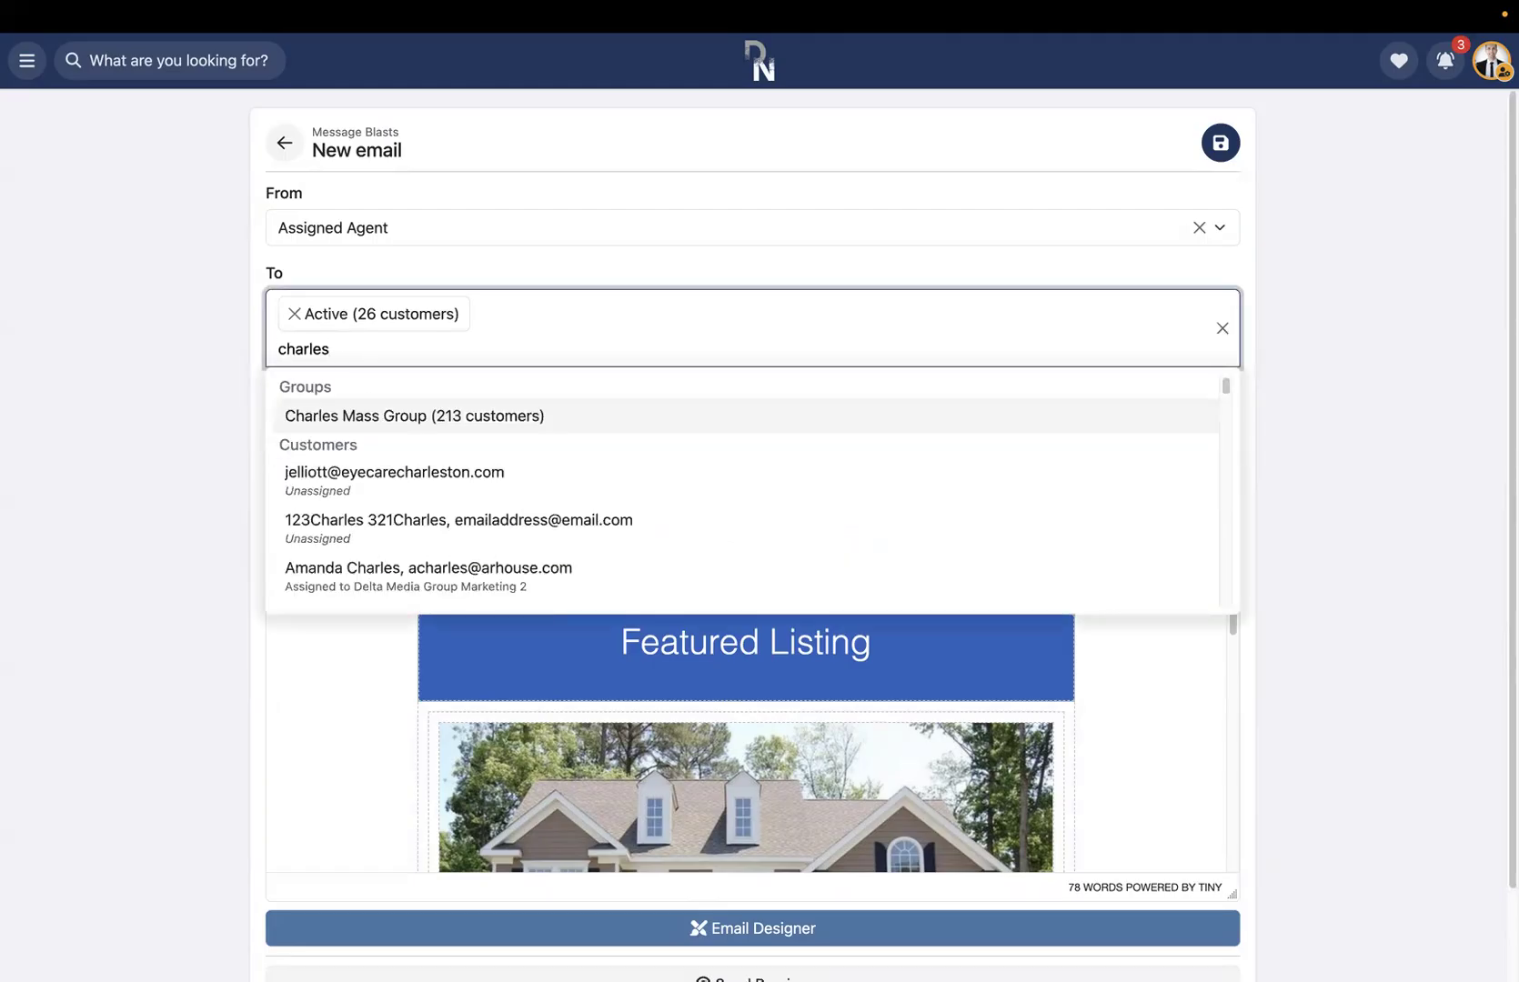
scroll(371, 489, "down", 1)
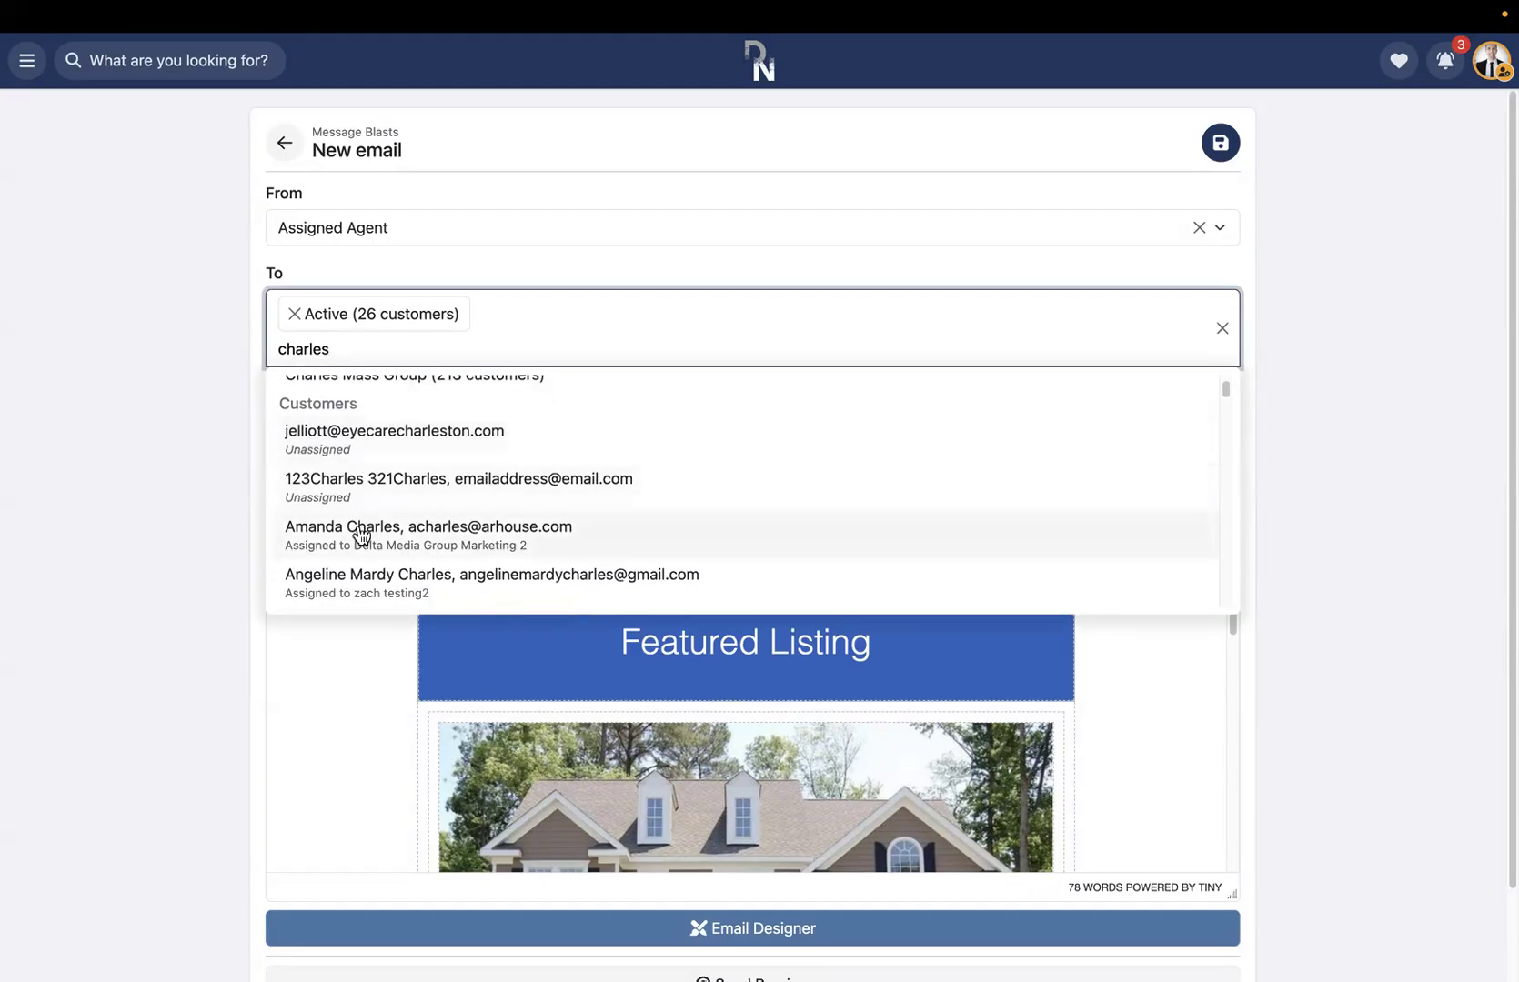
left_click(363, 532)
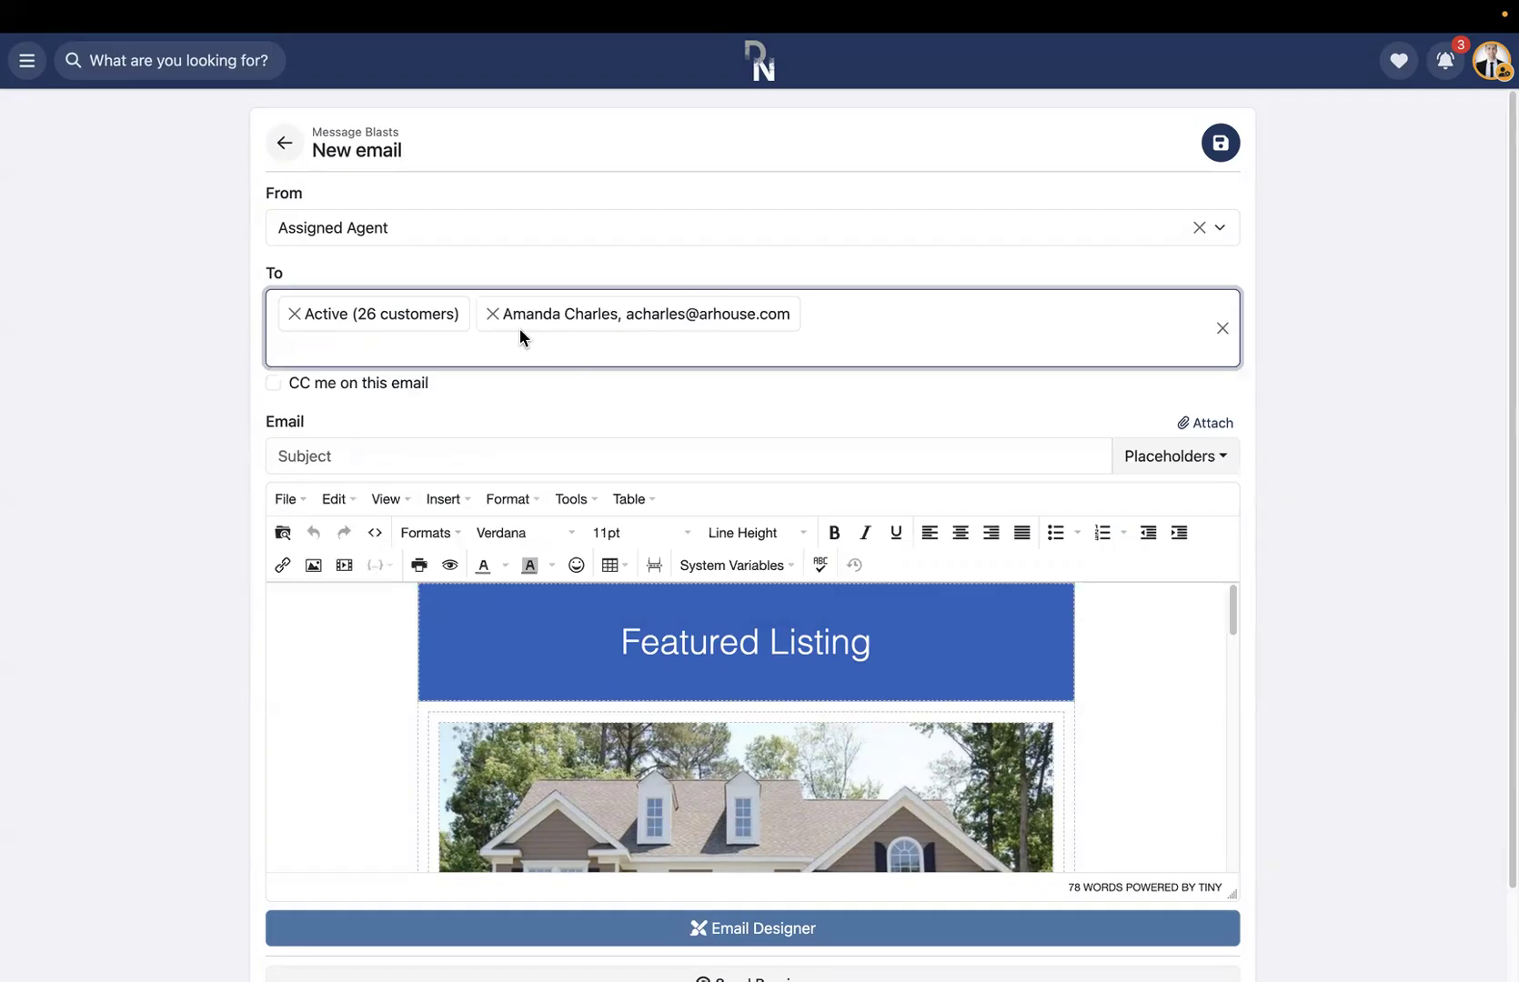
left_click(493, 315)
- Set the email subject to Custom Subject
left_click(363, 451)
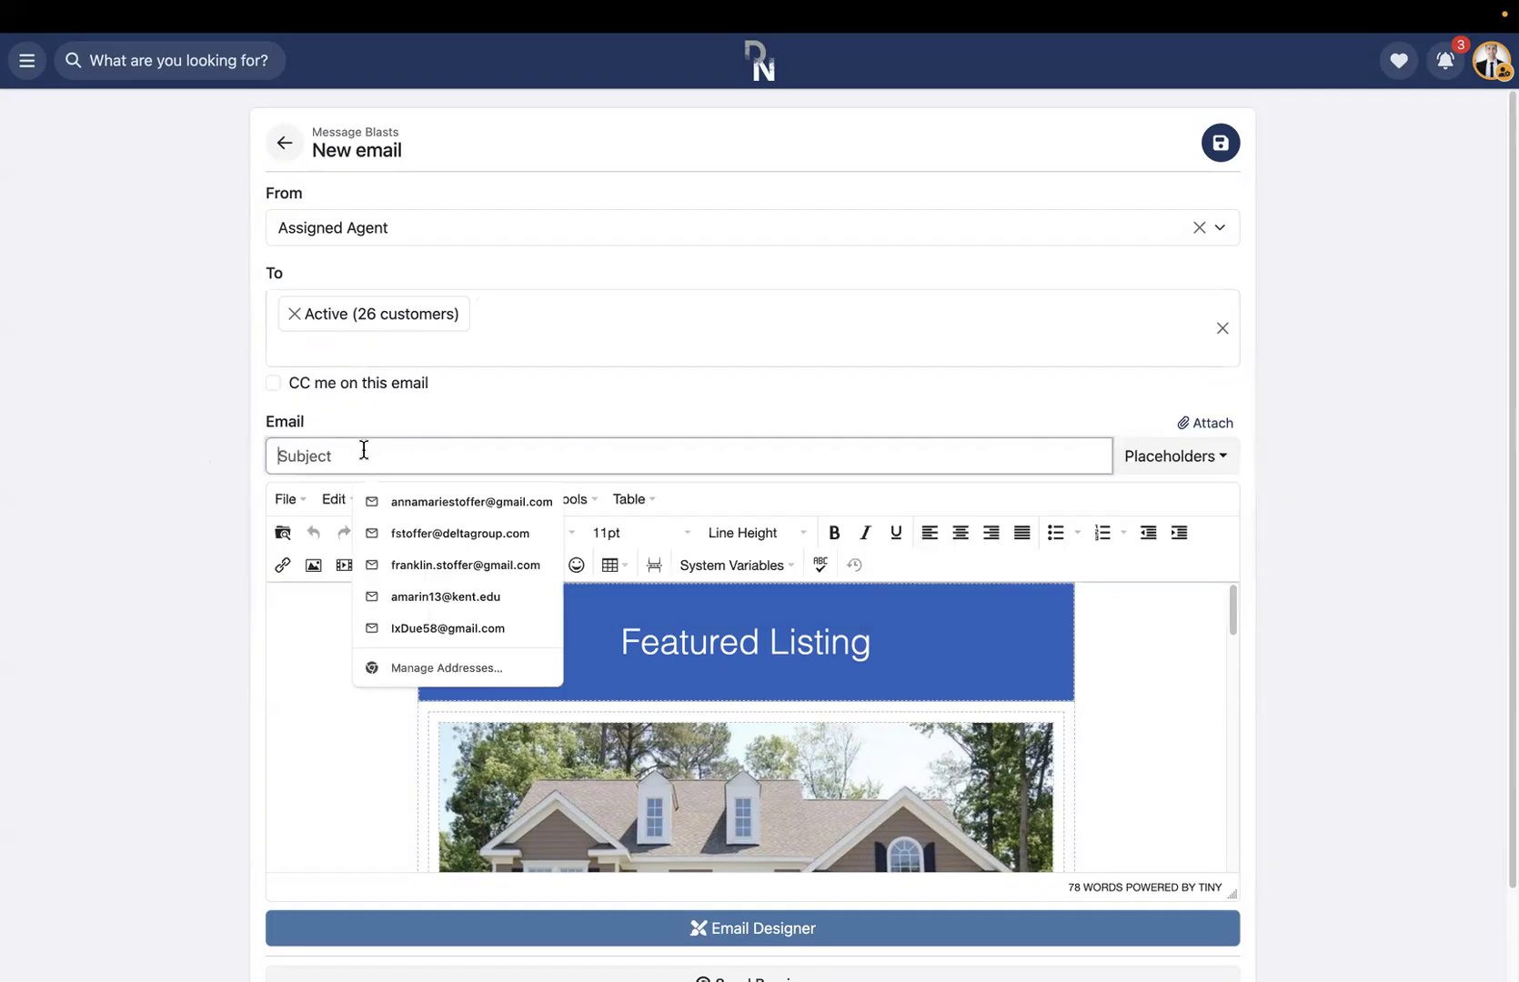
type("Custom Subject")
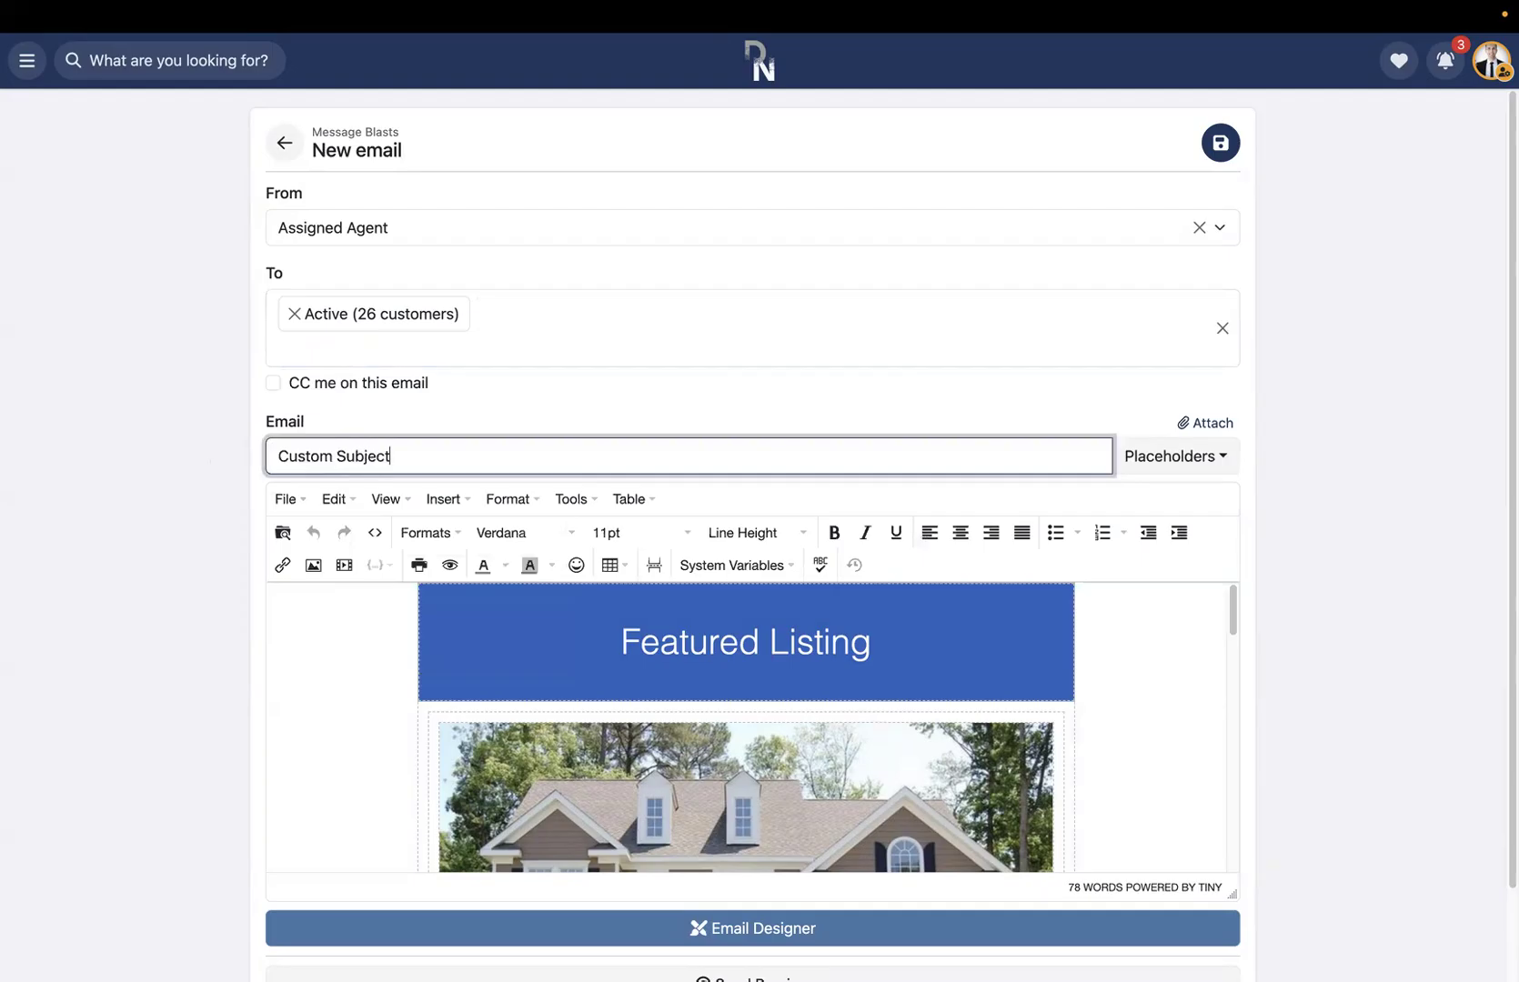
- Examine the email body from the featured listing through the remaining listings to the sending options
scroll(311, 709, "down", 10)
scroll(434, 673, "up", 9)
scroll(660, 704, "down", 2)
scroll(661, 705, "down", 5)
scroll(669, 721, "down", 6)
key("Caps_Lock")
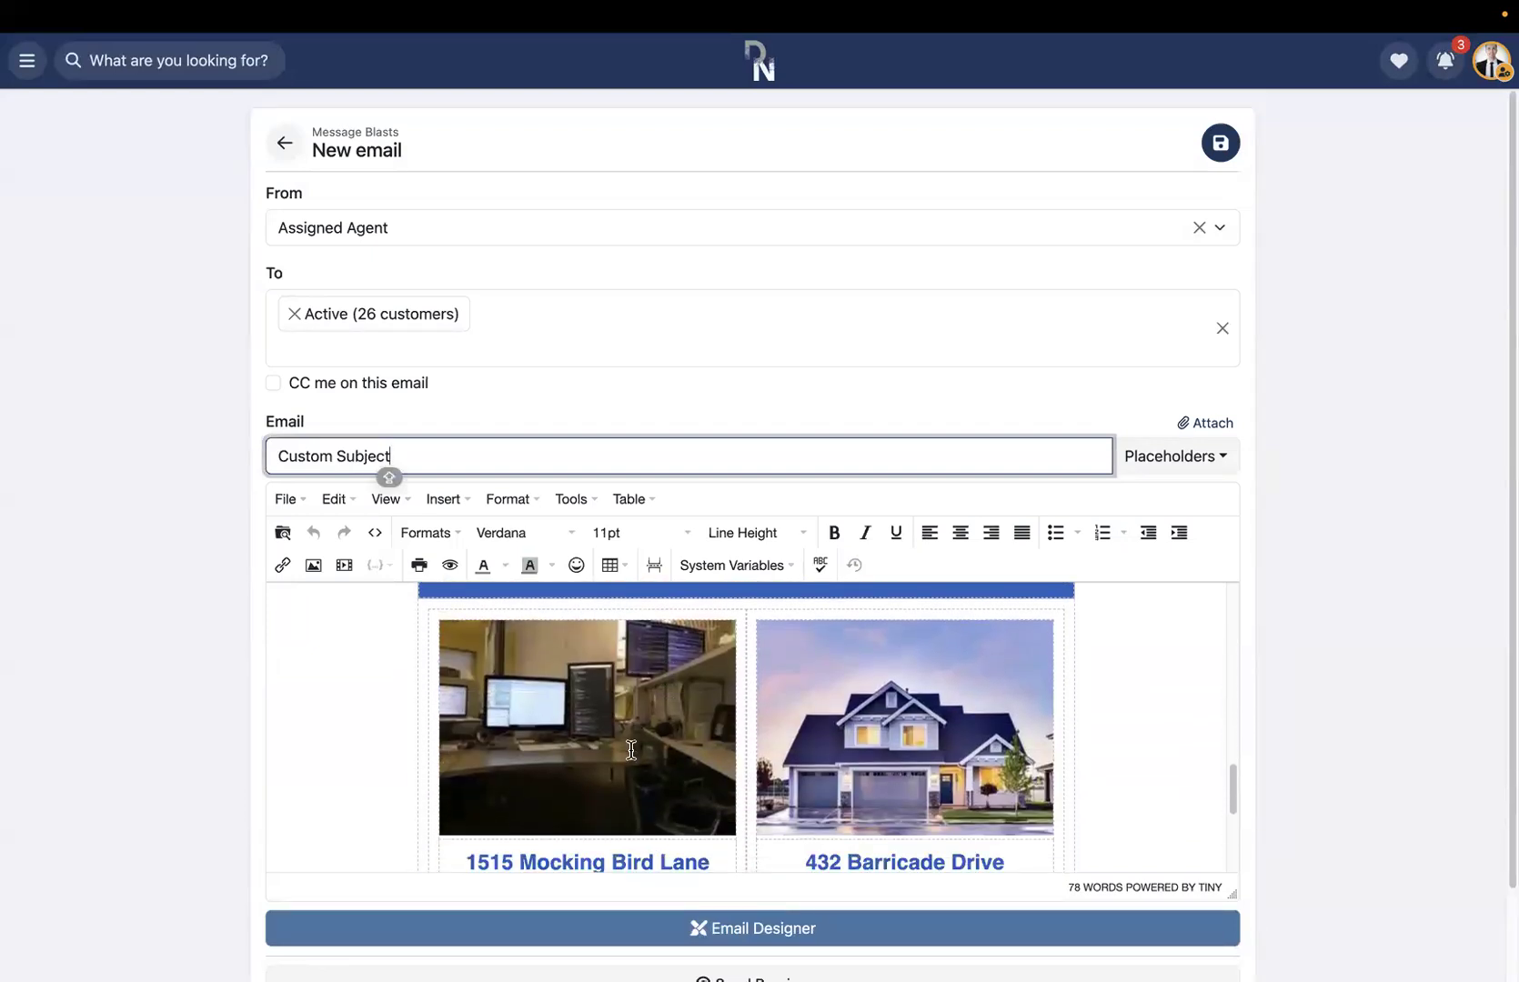
scroll(631, 749, "down", 6)
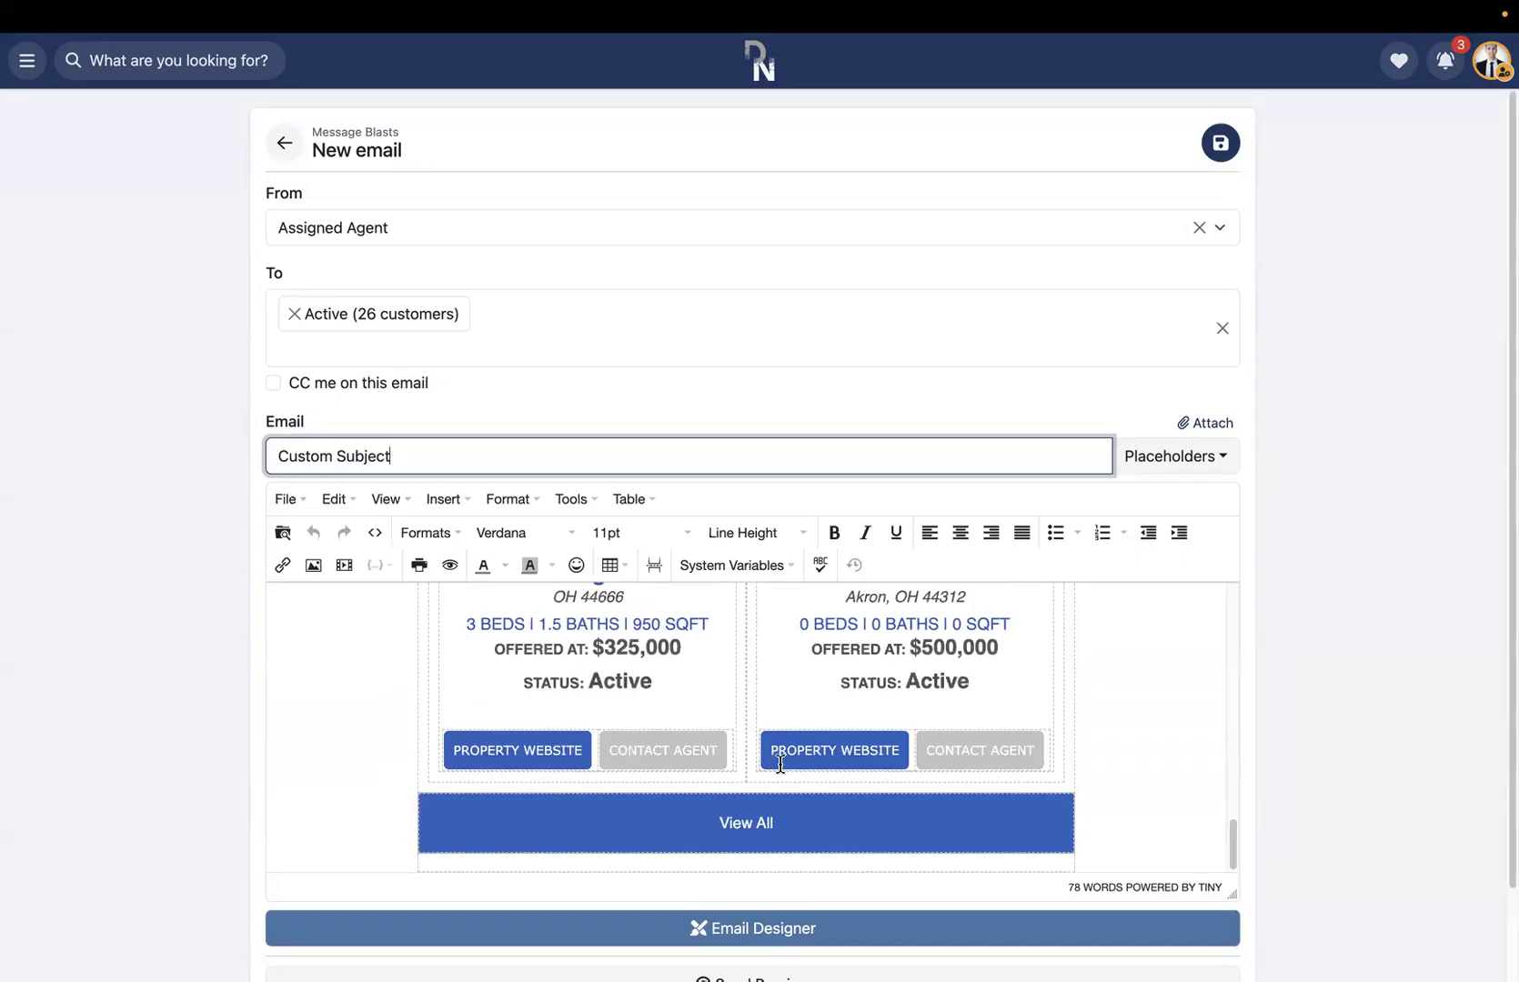
scroll(780, 764, "down", 2)
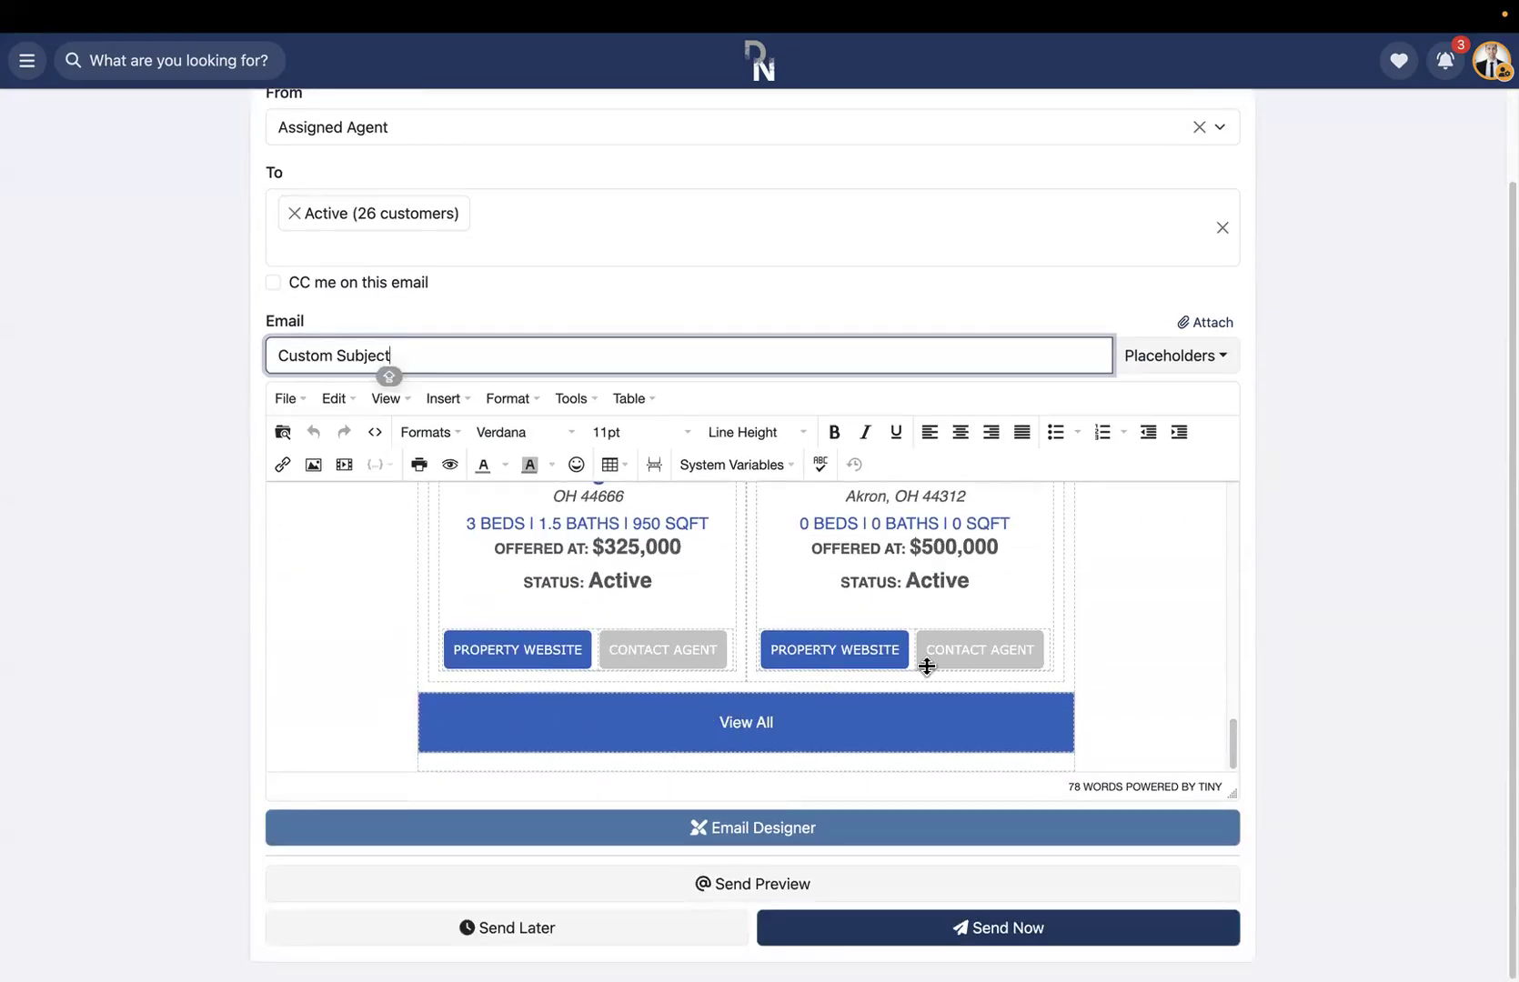
scroll(984, 671, "up", 15)
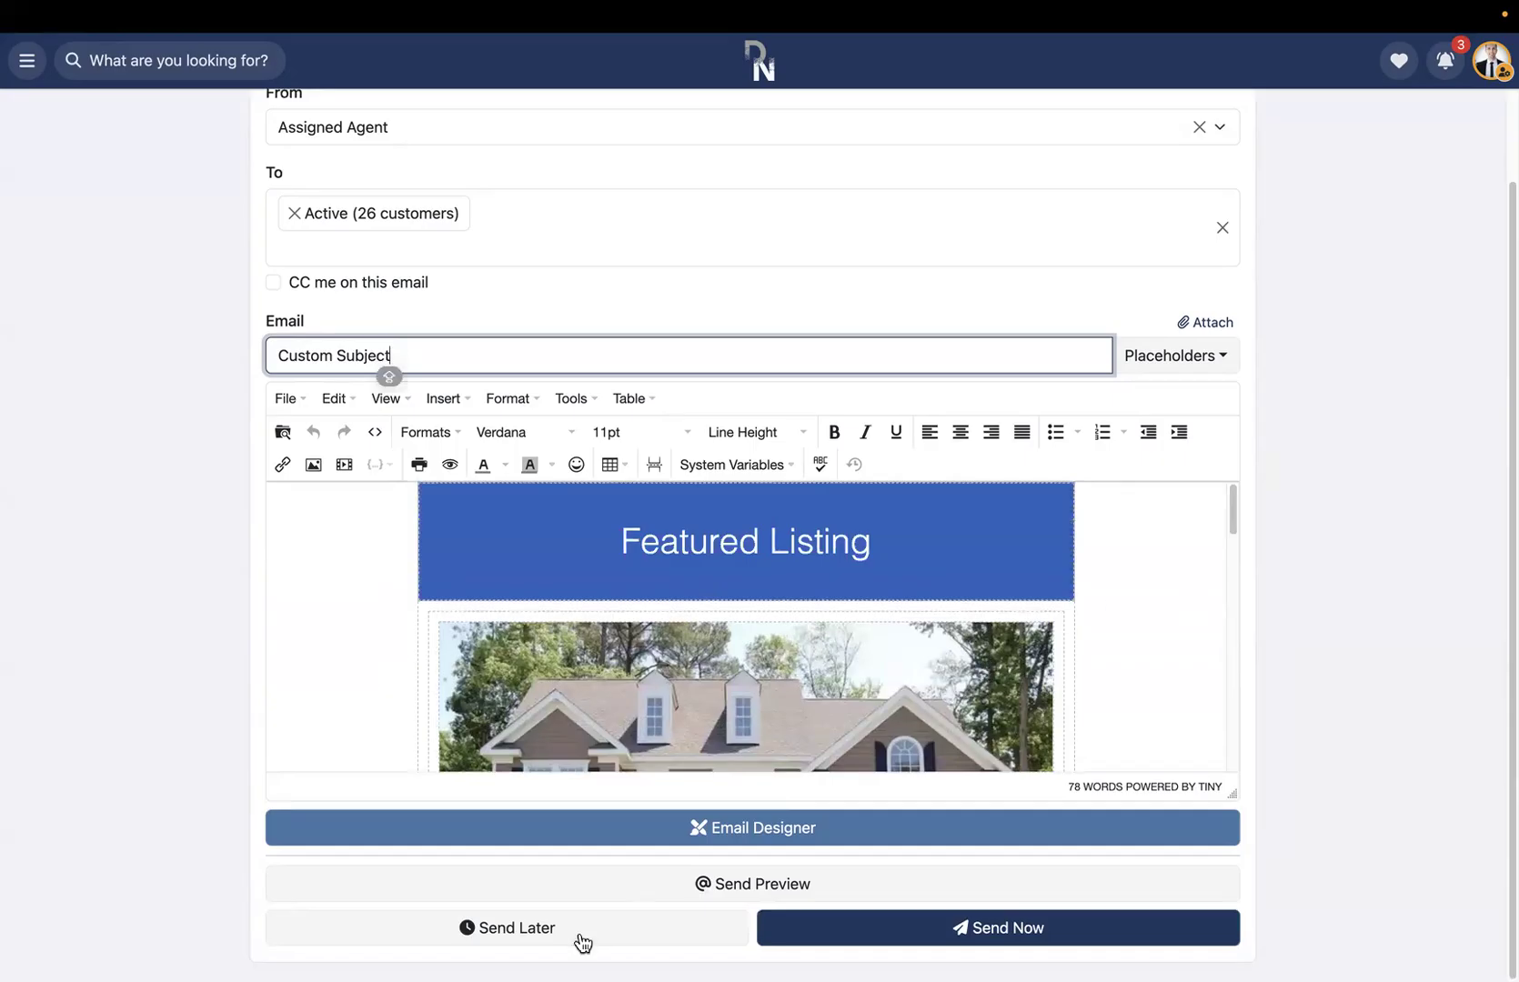
- Check the date option for sending the email later, close it without scheduling and leave the new email
left_click(518, 936)
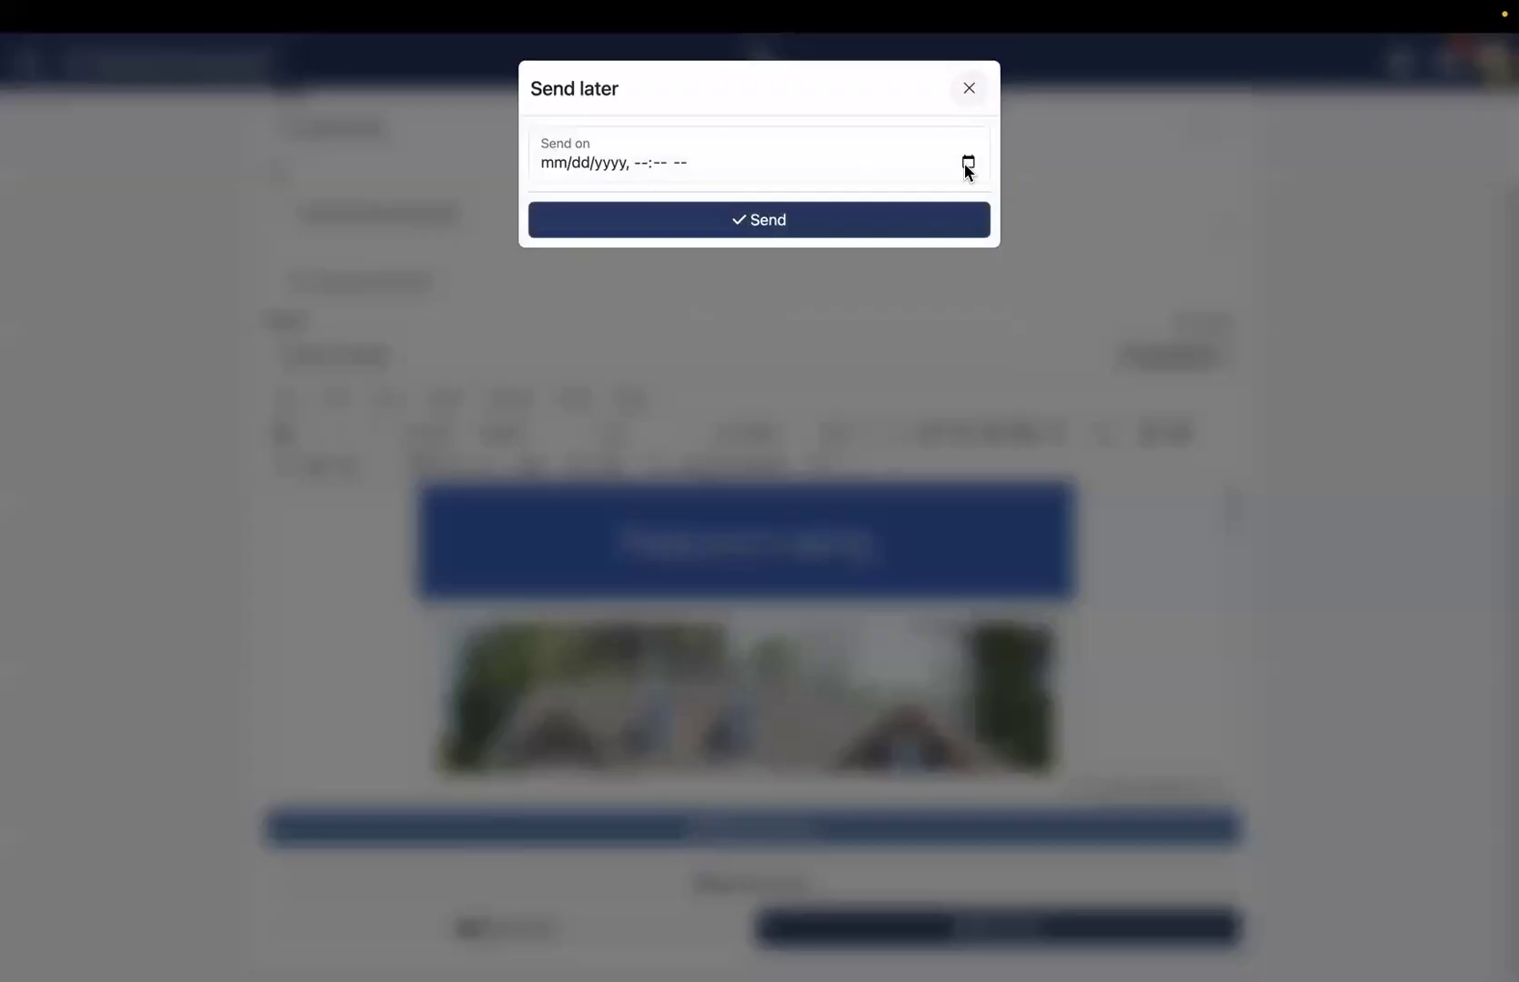
left_click(965, 169)
left_click(978, 91)
left_click(981, 92)
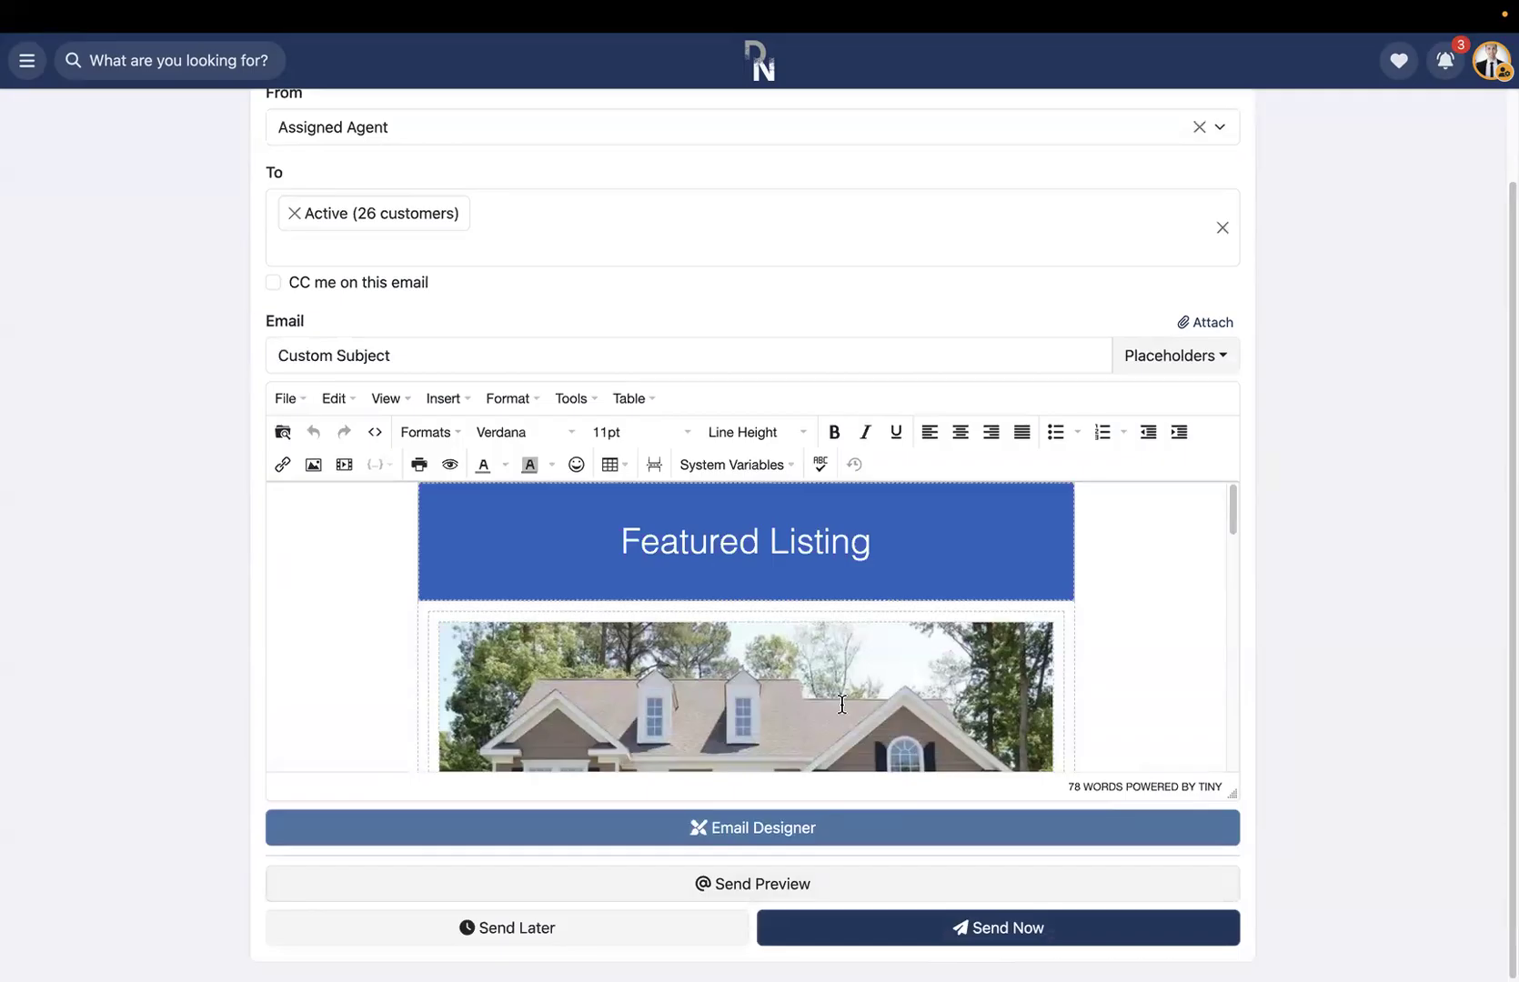
scroll(841, 704, "up", 2)
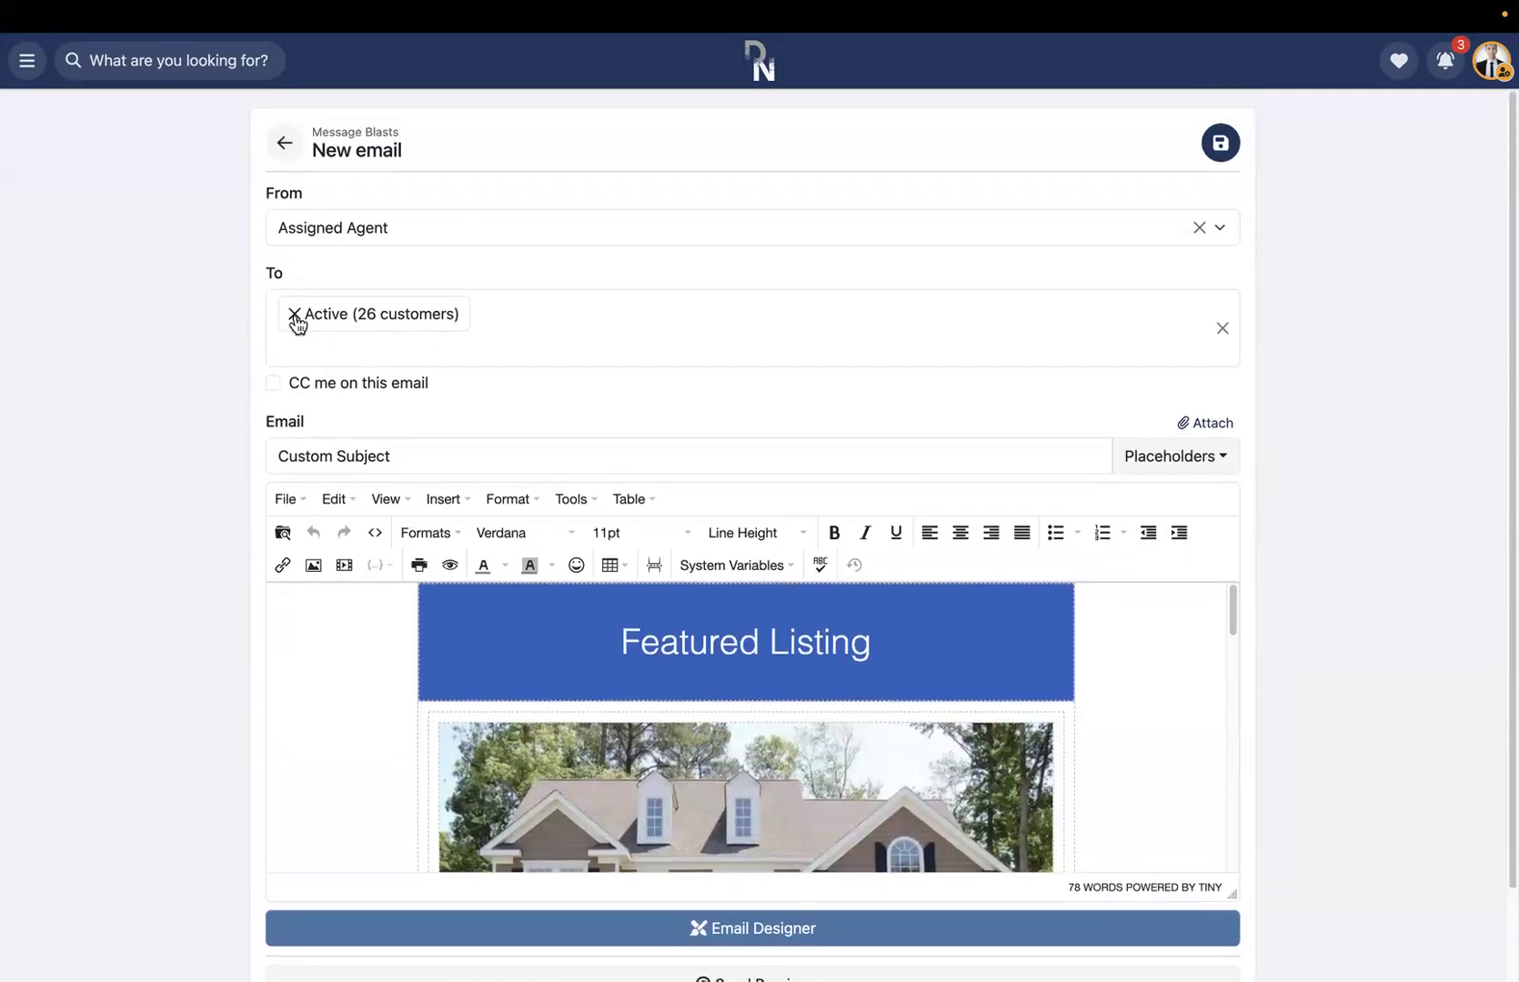
left_click(287, 148)
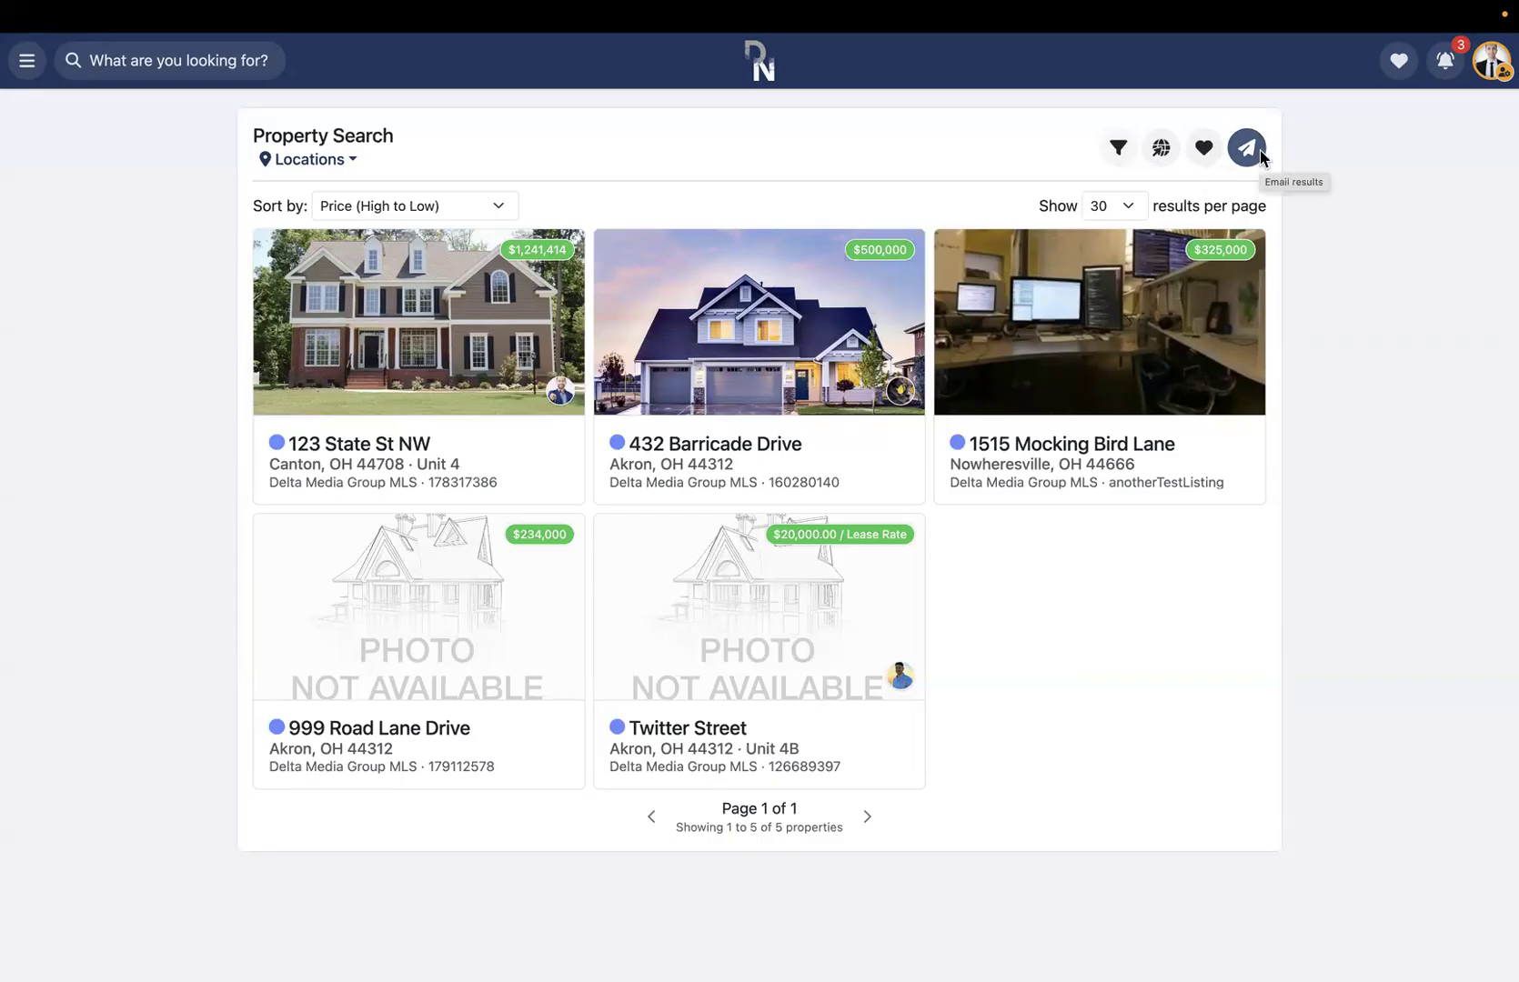
- Find the customer by first name and go to the Marketing section of their record
left_click(181, 77)
type("ANTHONY")
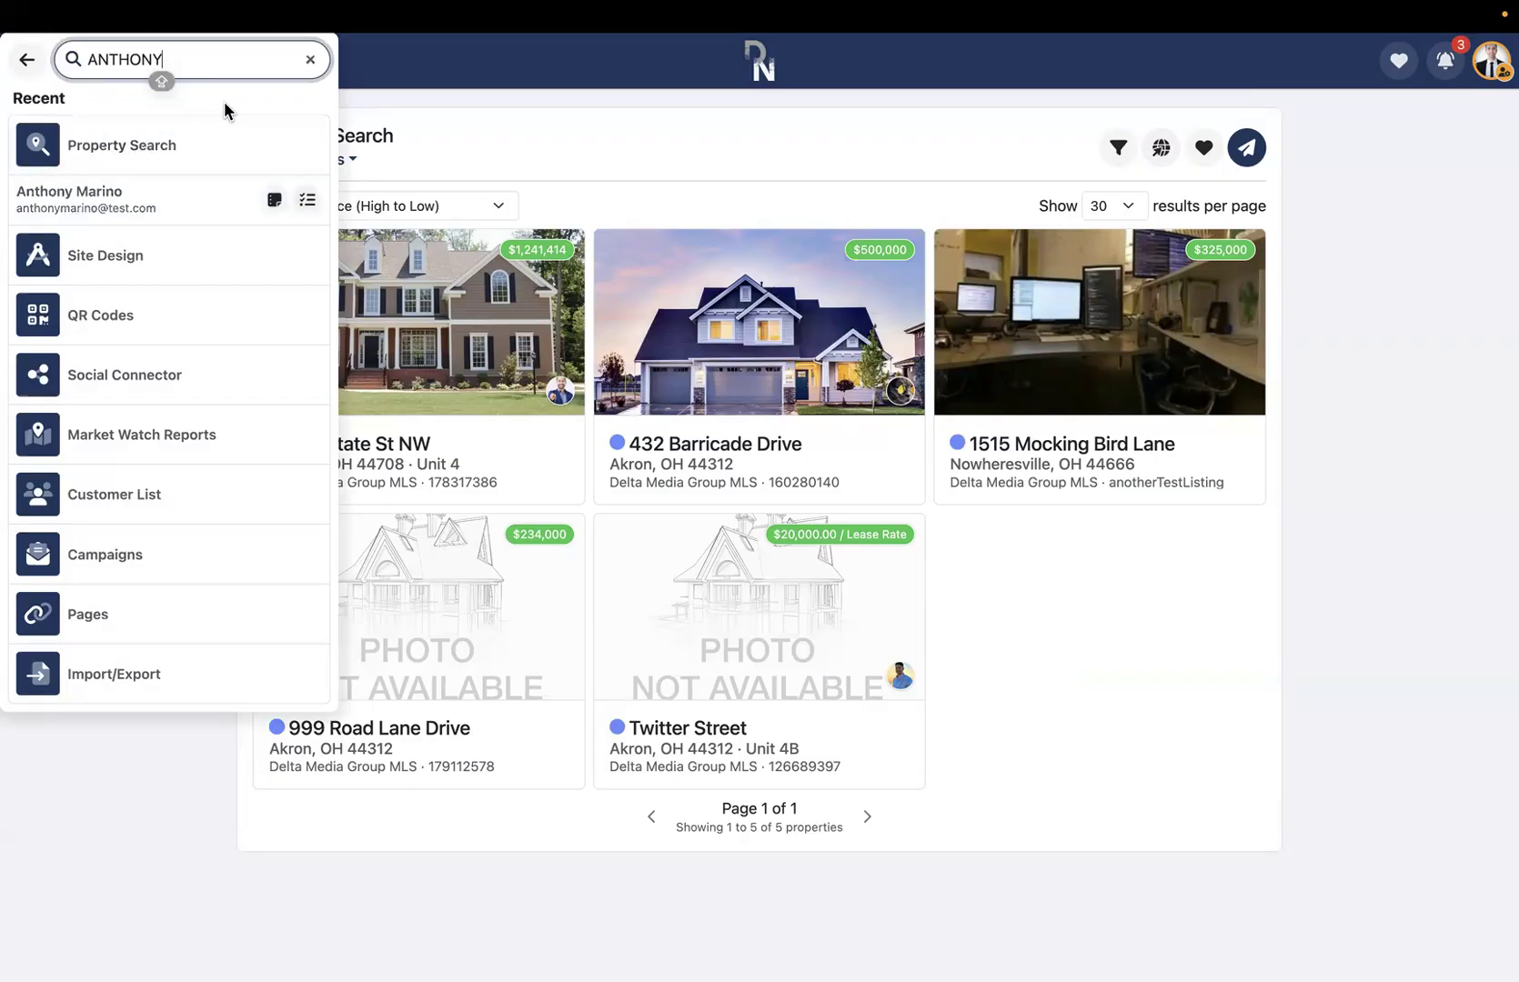
left_click(92, 255)
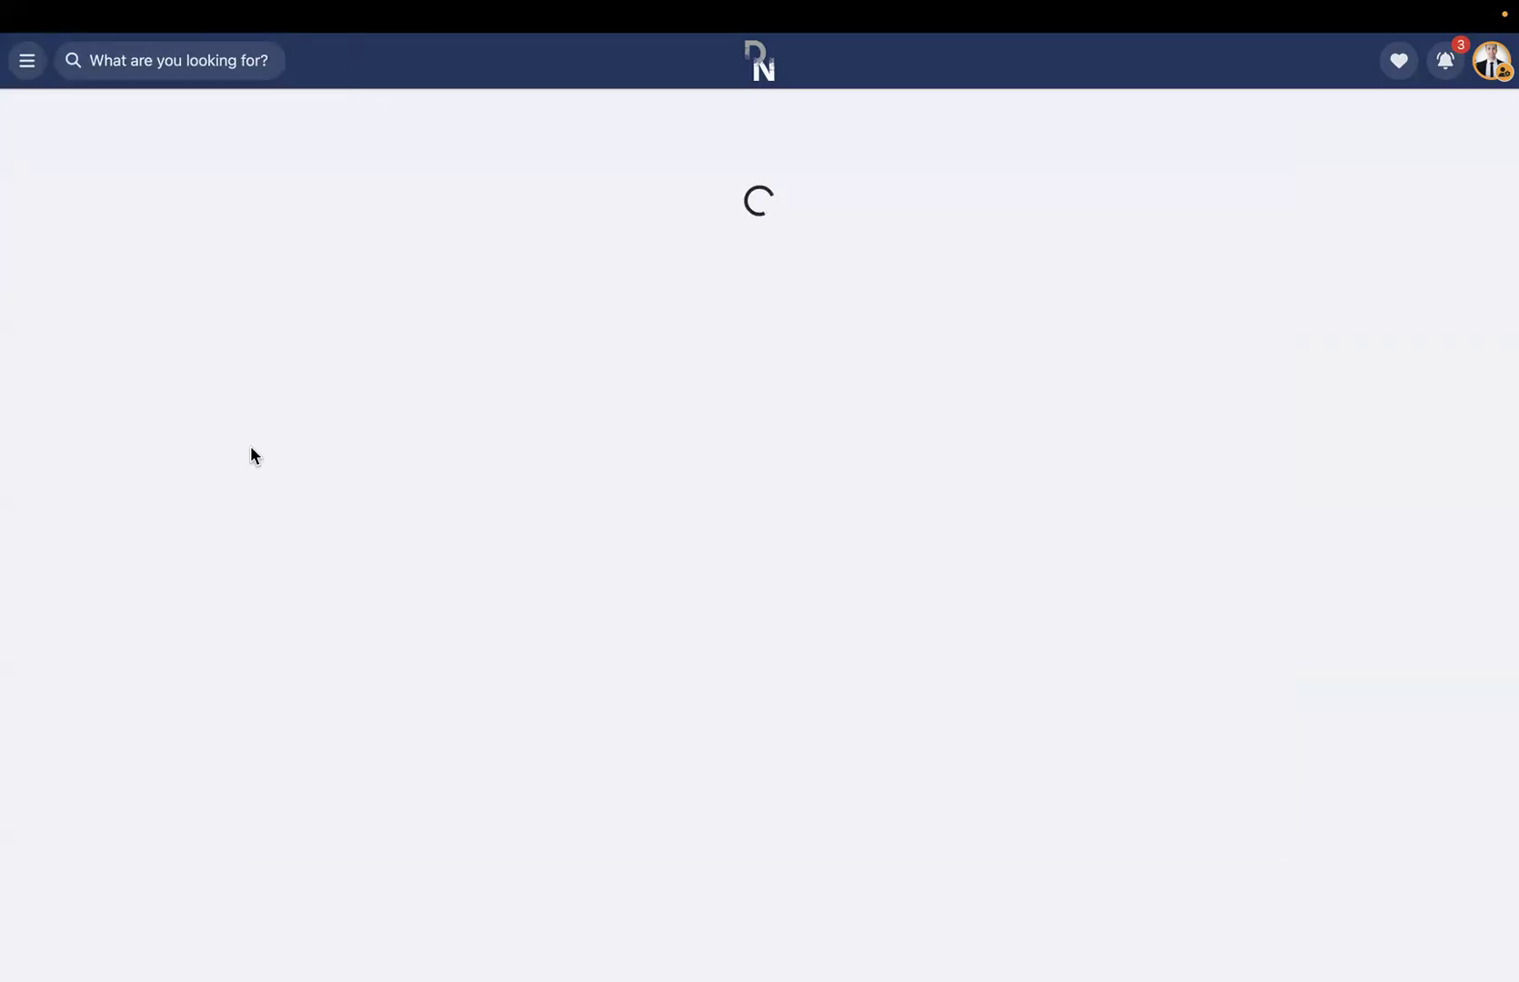
scroll(407, 493, "down", 2)
scroll(409, 497, "down", 5)
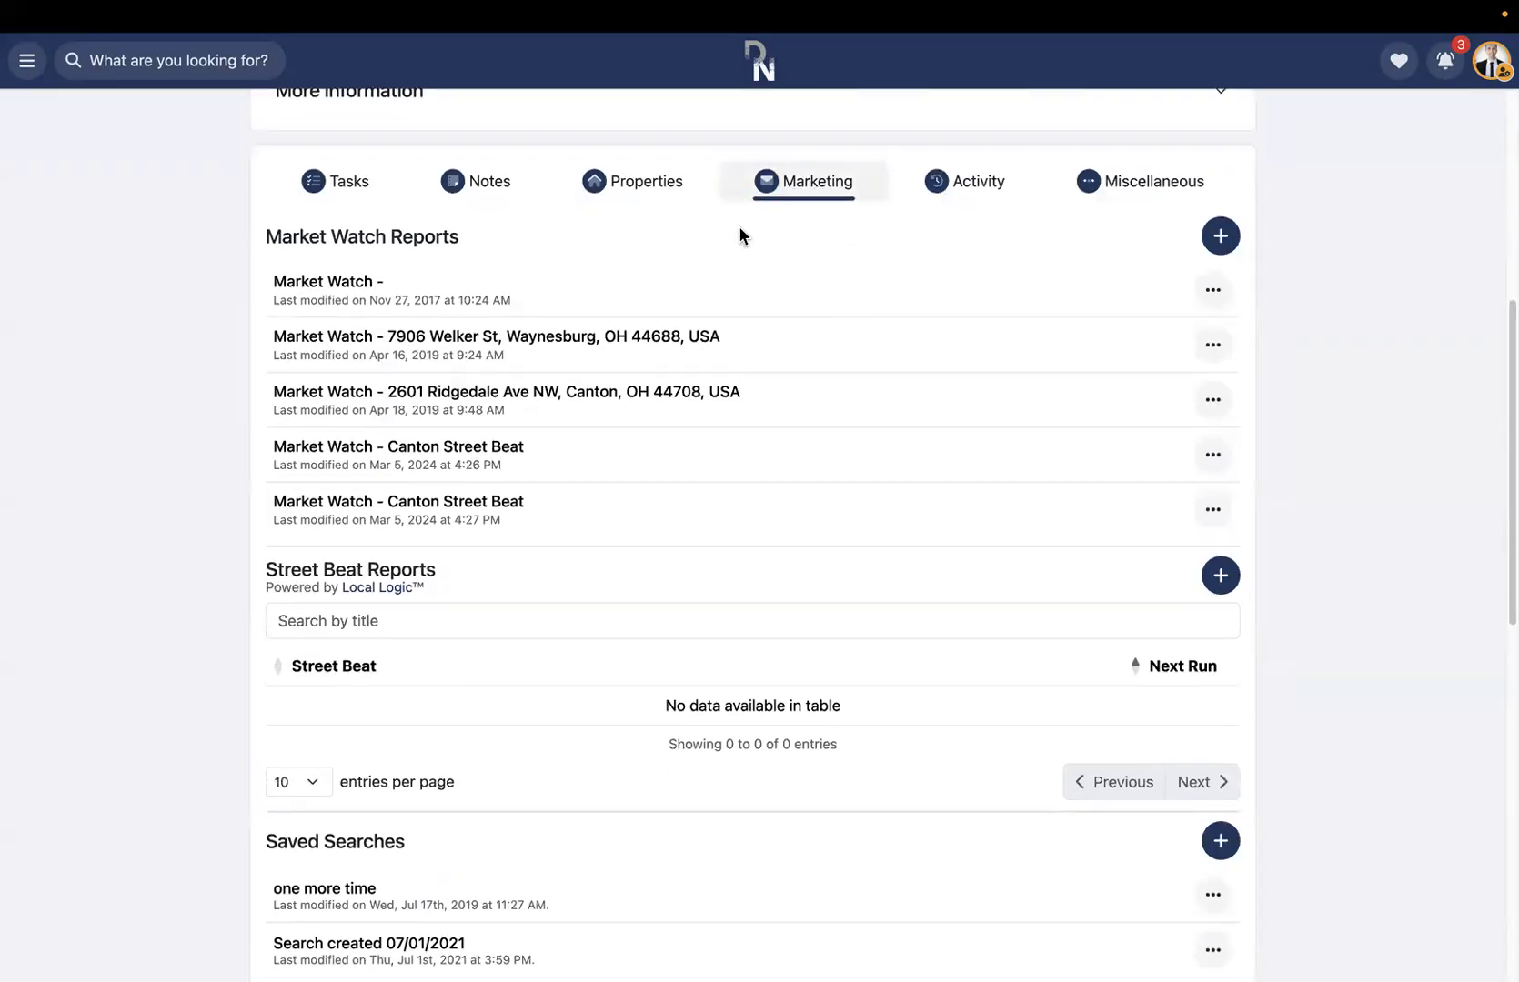
- Examine the Market Watch Reports and Saved Searches sections of the customer's record
left_click_drag(265, 238, 476, 246)
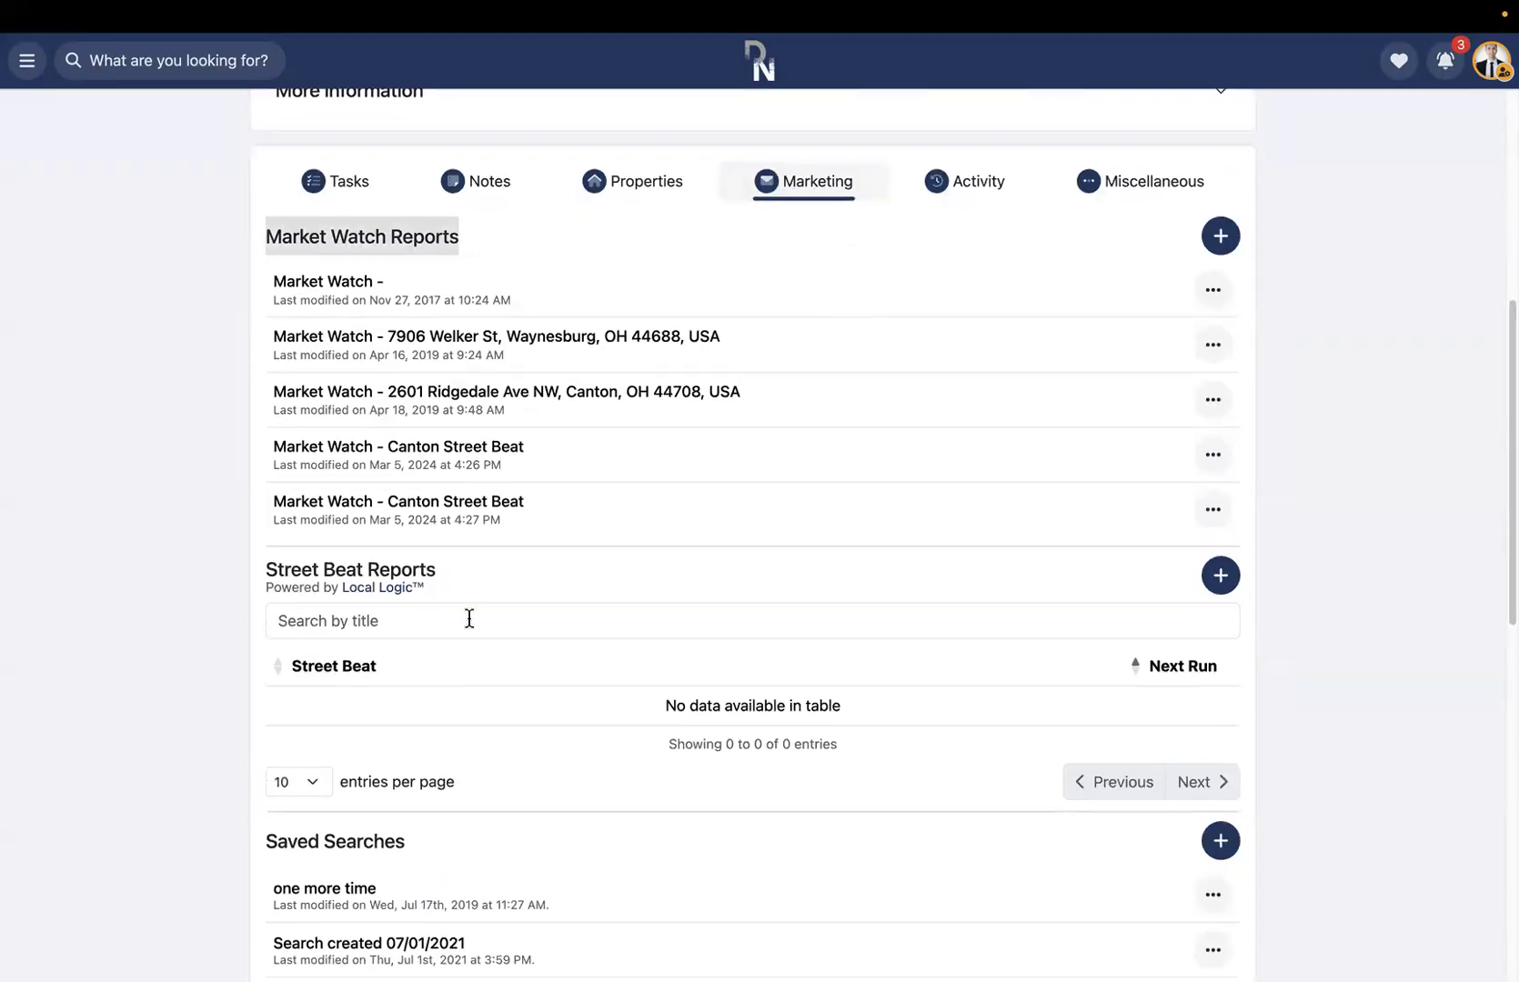
scroll(468, 618, "down", 8)
left_click_drag(265, 193, 421, 198)
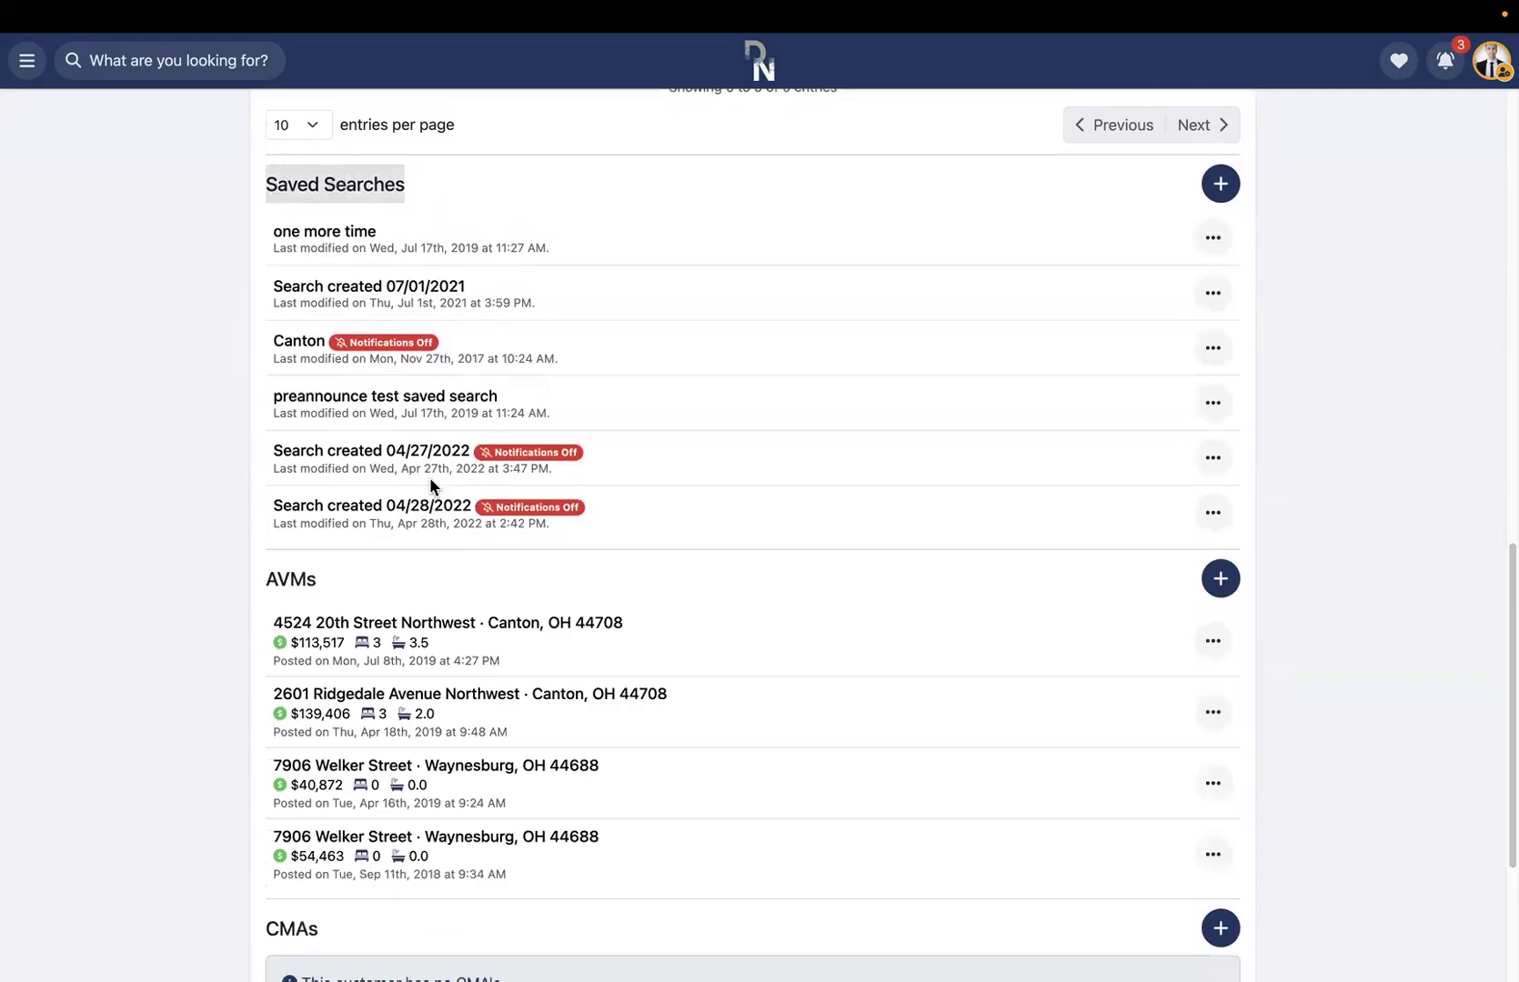
scroll(562, 481, "up", 1)
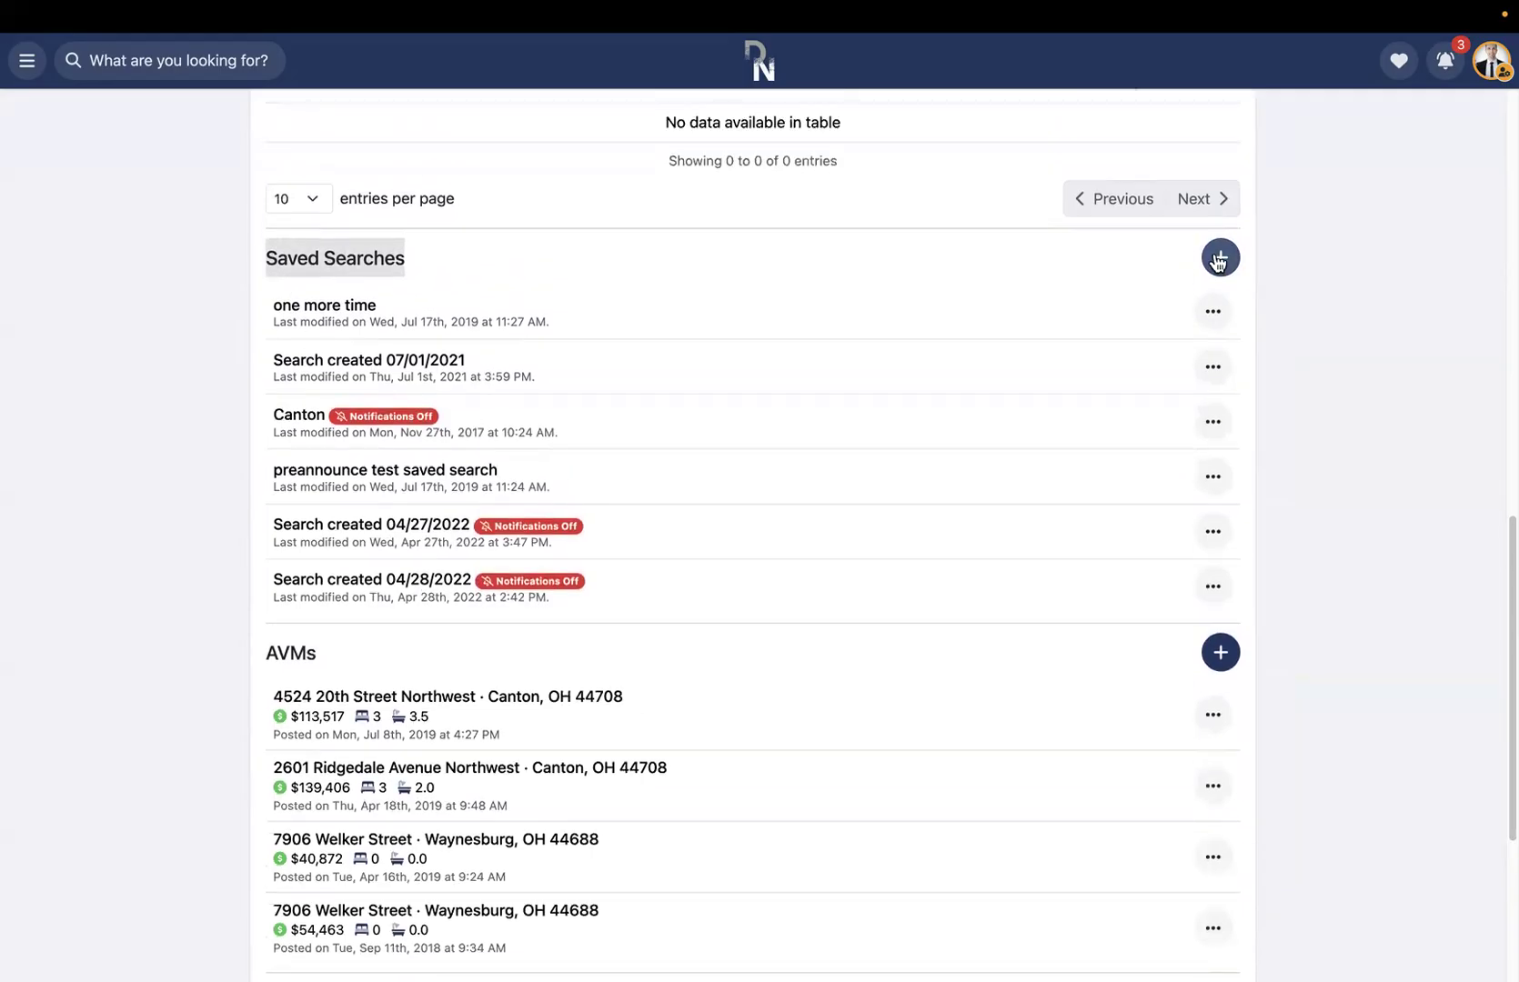
- Start a new saved search for the customer and check its filter options without changing them
left_click(1220, 259)
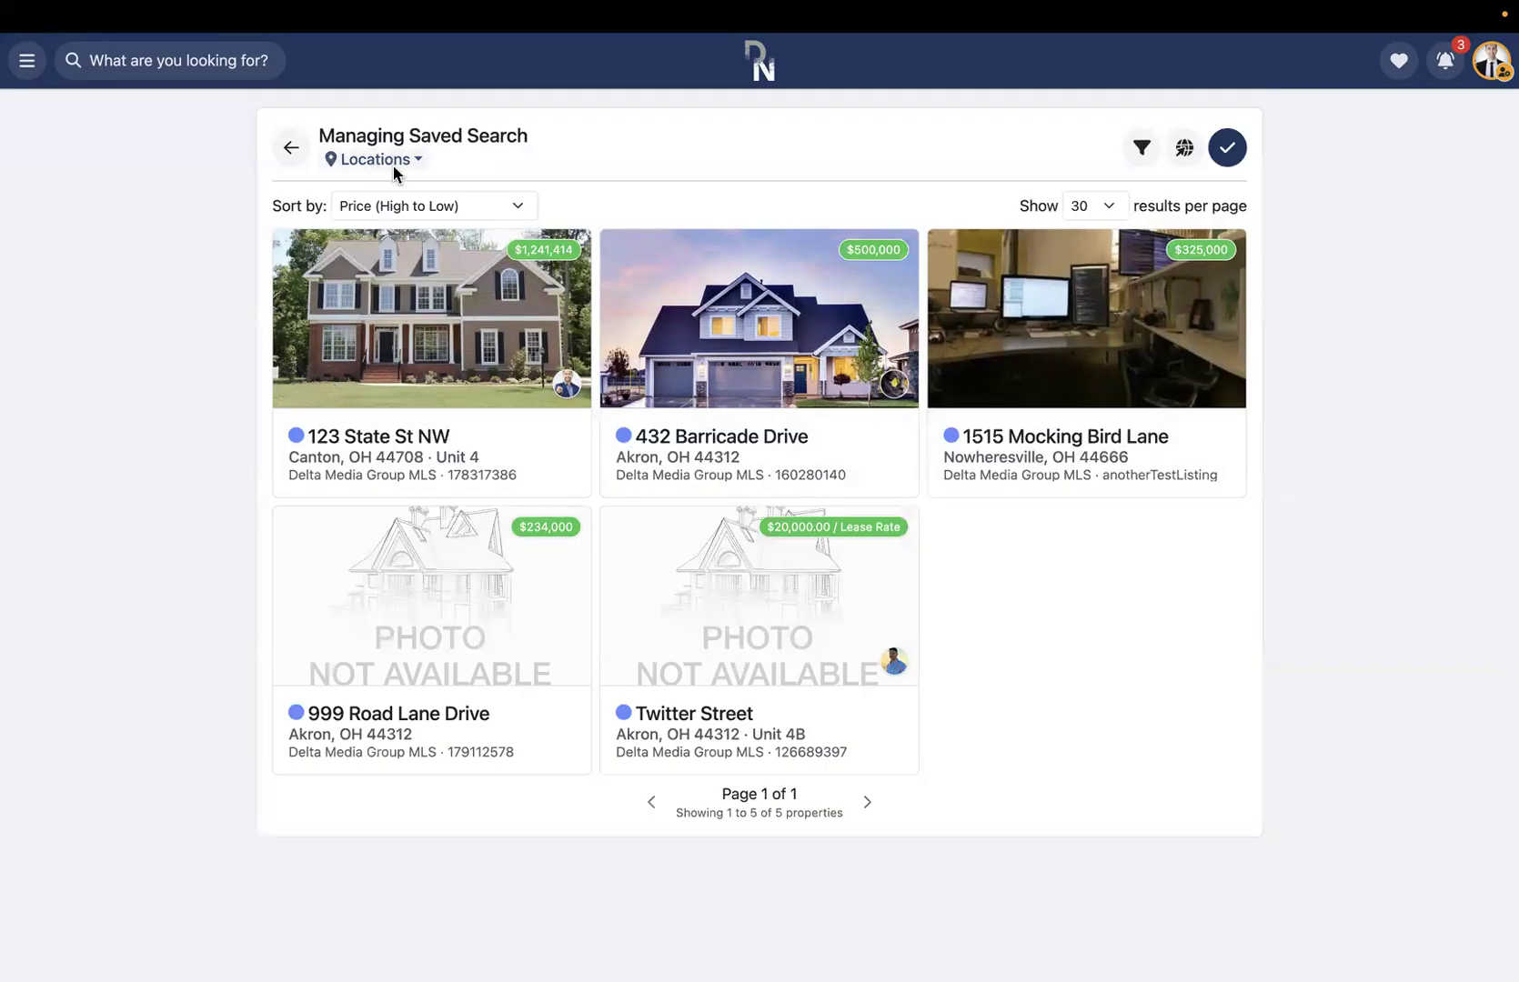
left_click(1141, 147)
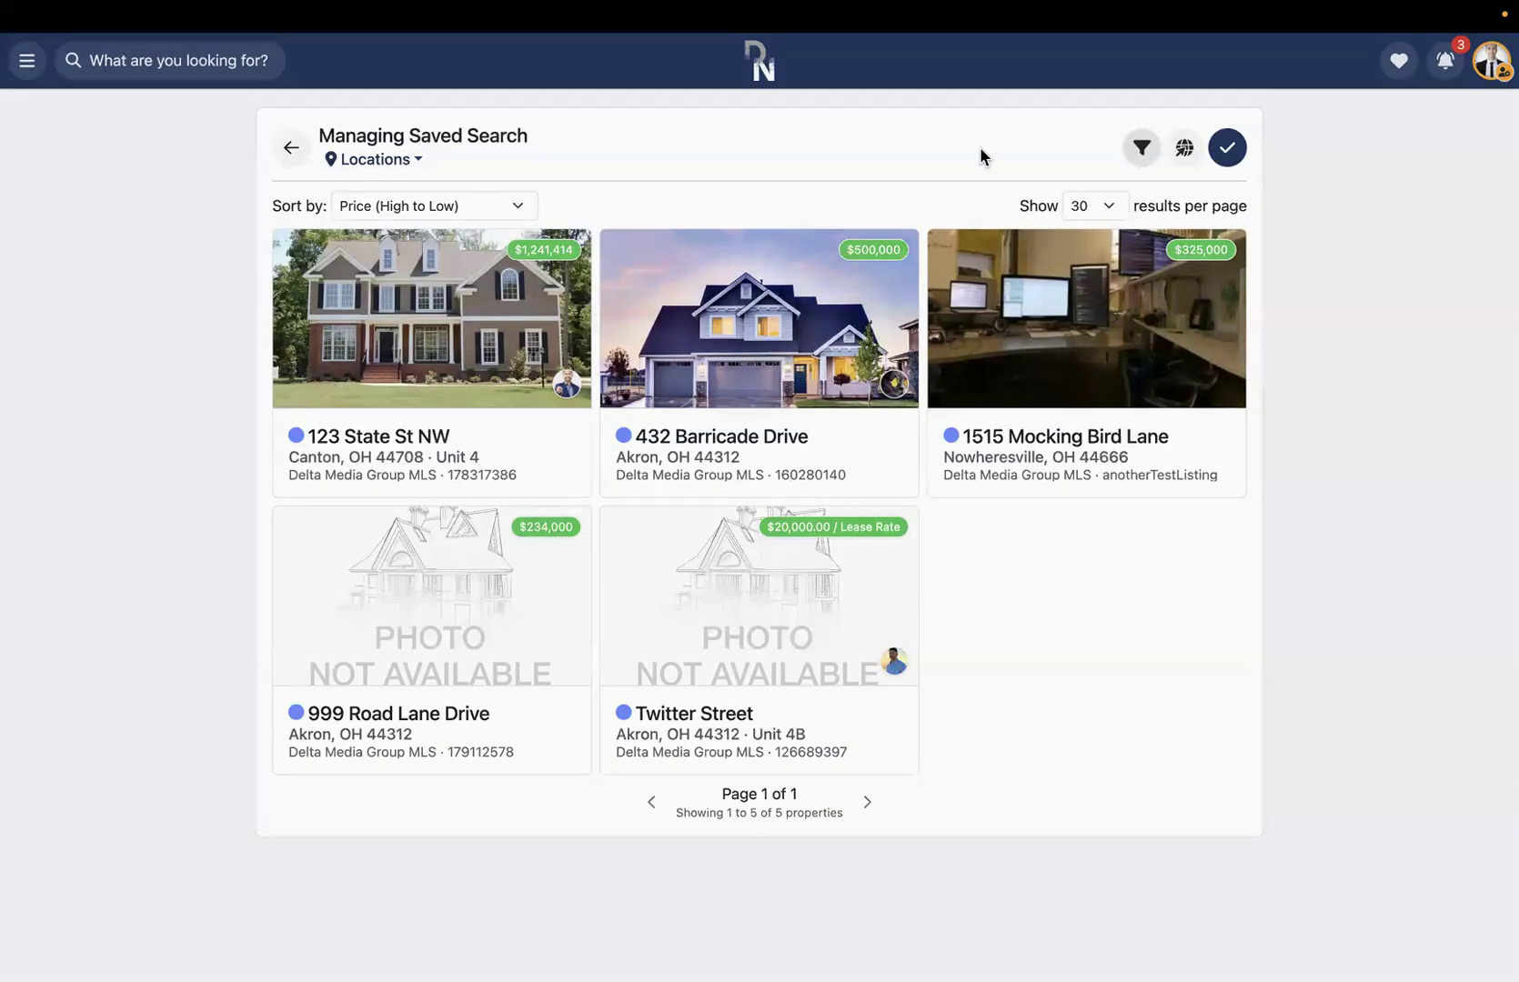
left_click(969, 89)
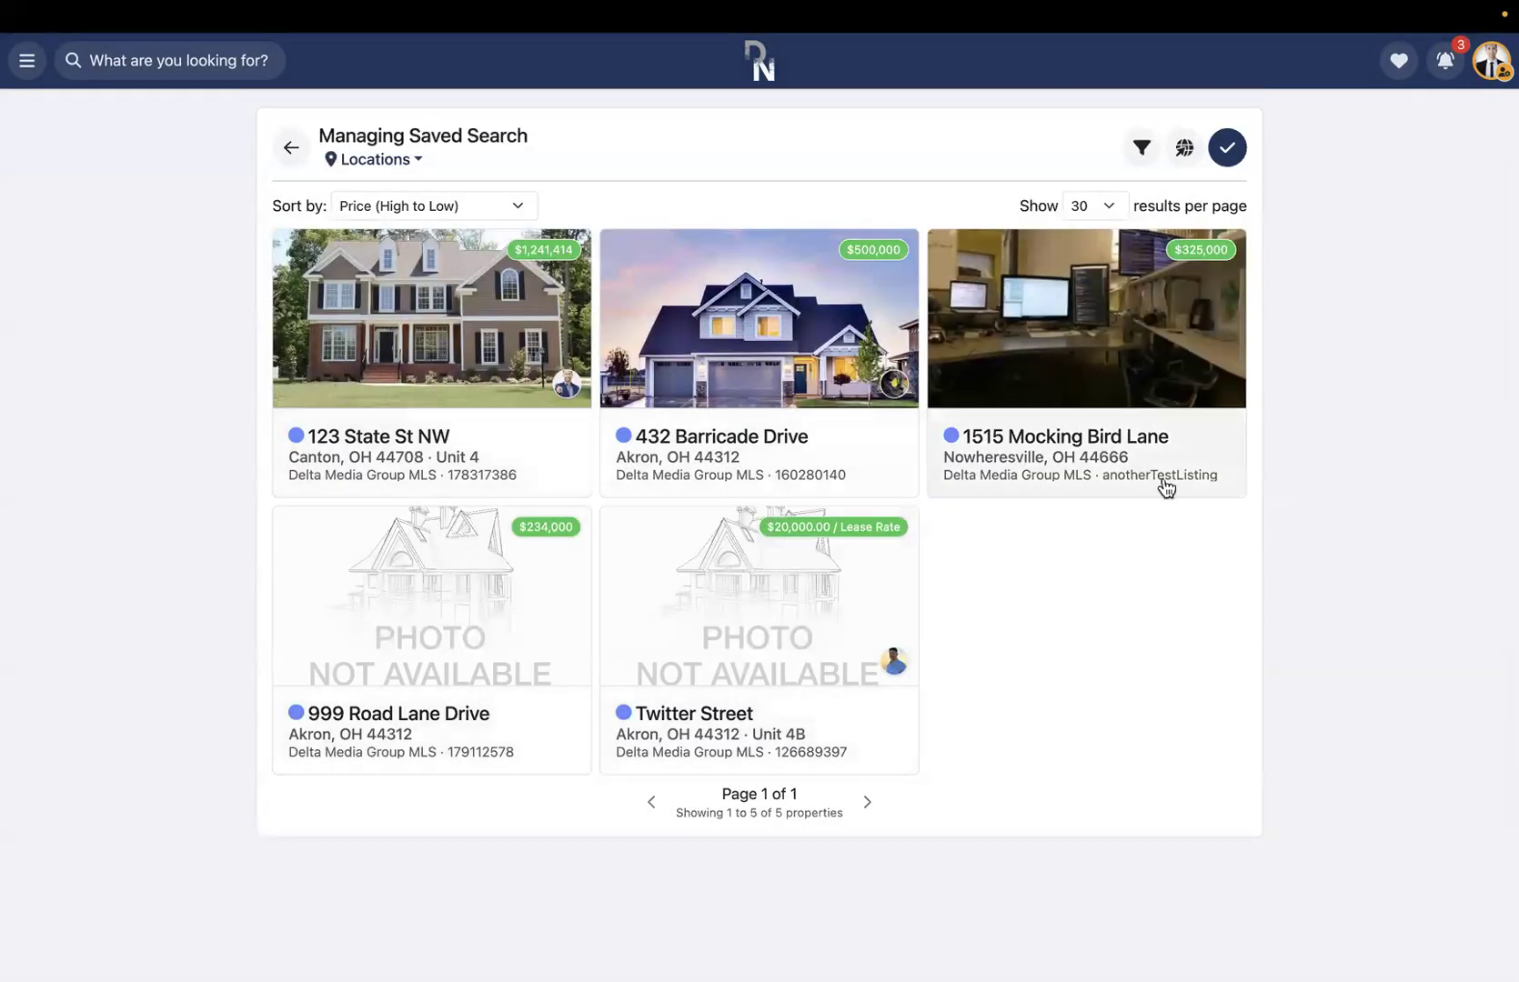
- Set the new search's updates to Every day, close the save form without saving and return to the customer's saved searches
left_click(1225, 152)
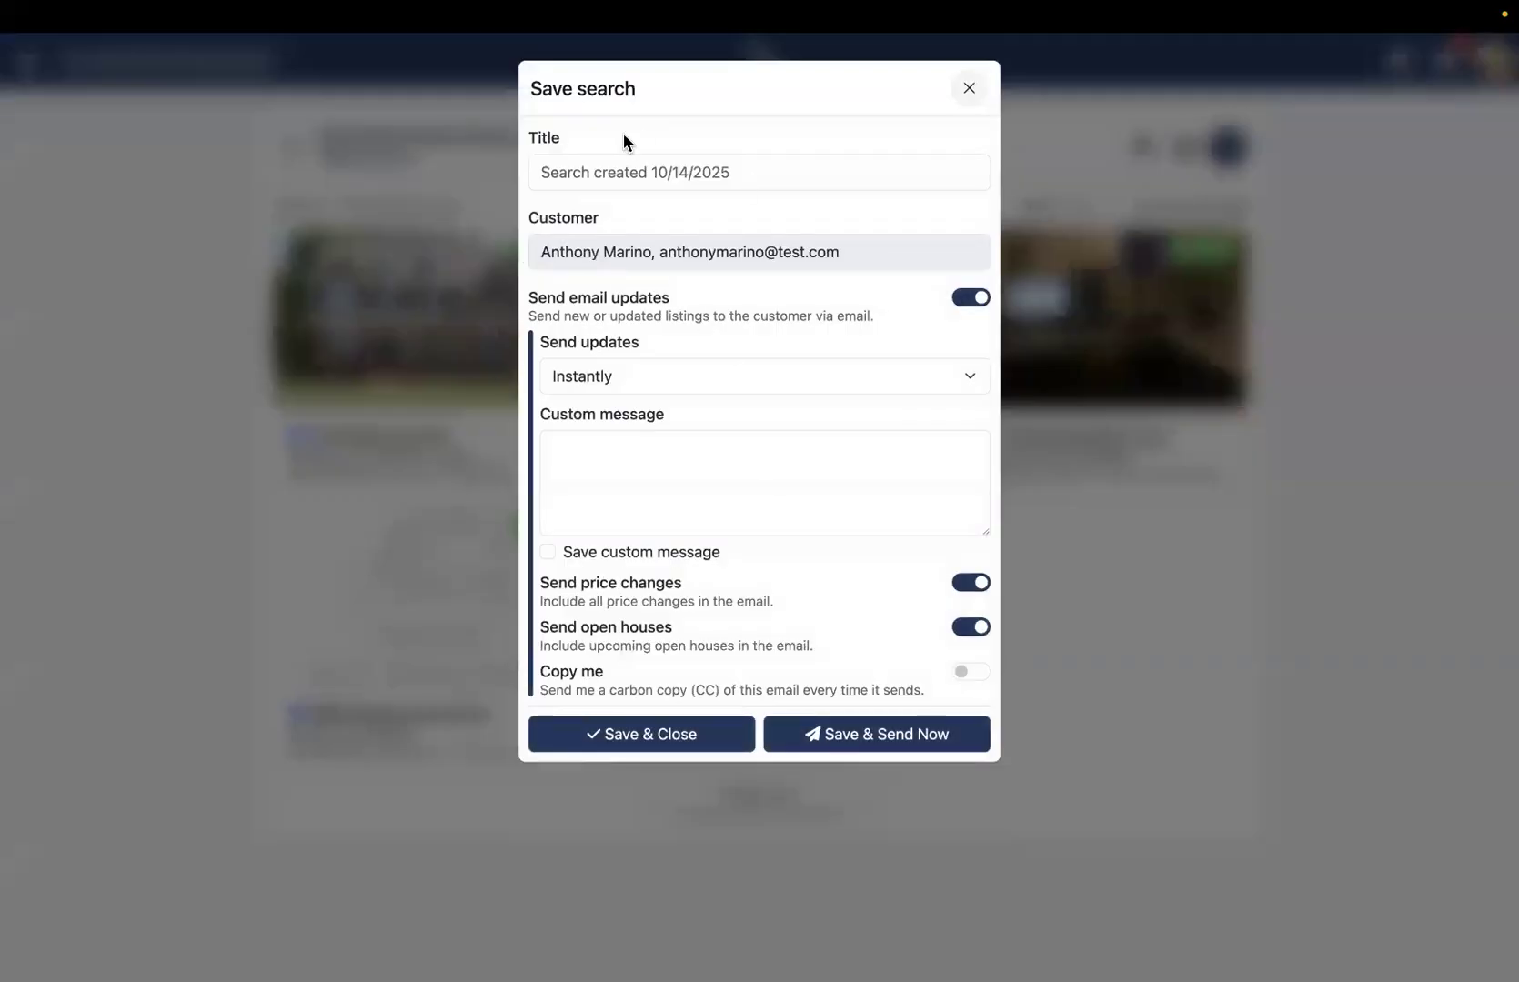
left_click(627, 173)
left_click(571, 368)
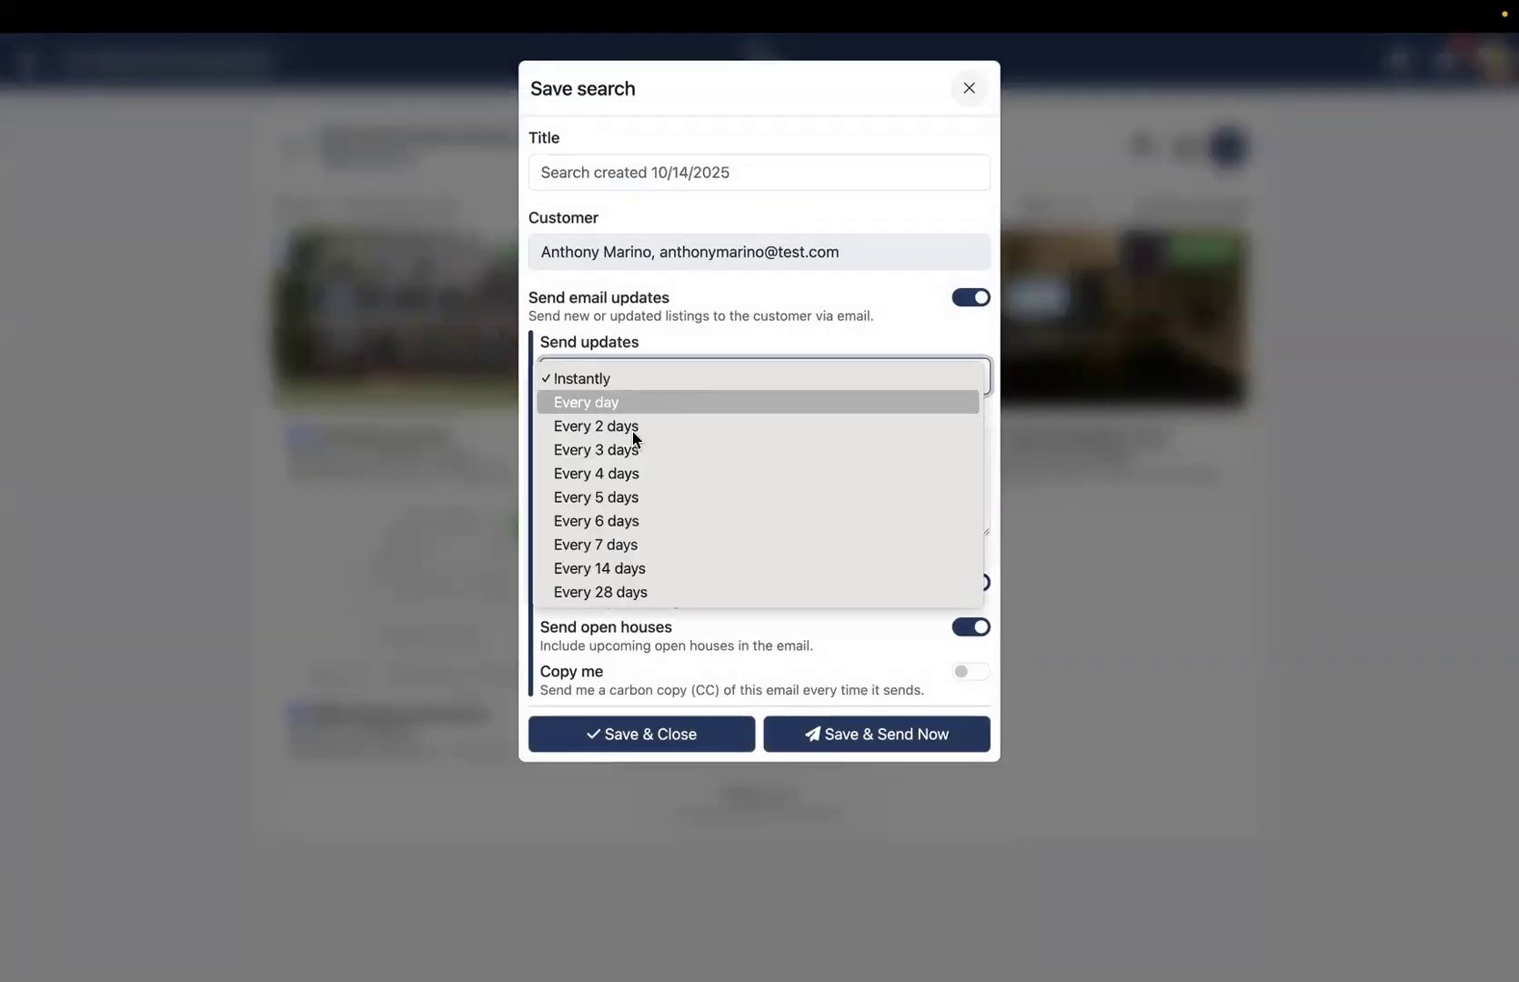
left_click(594, 516)
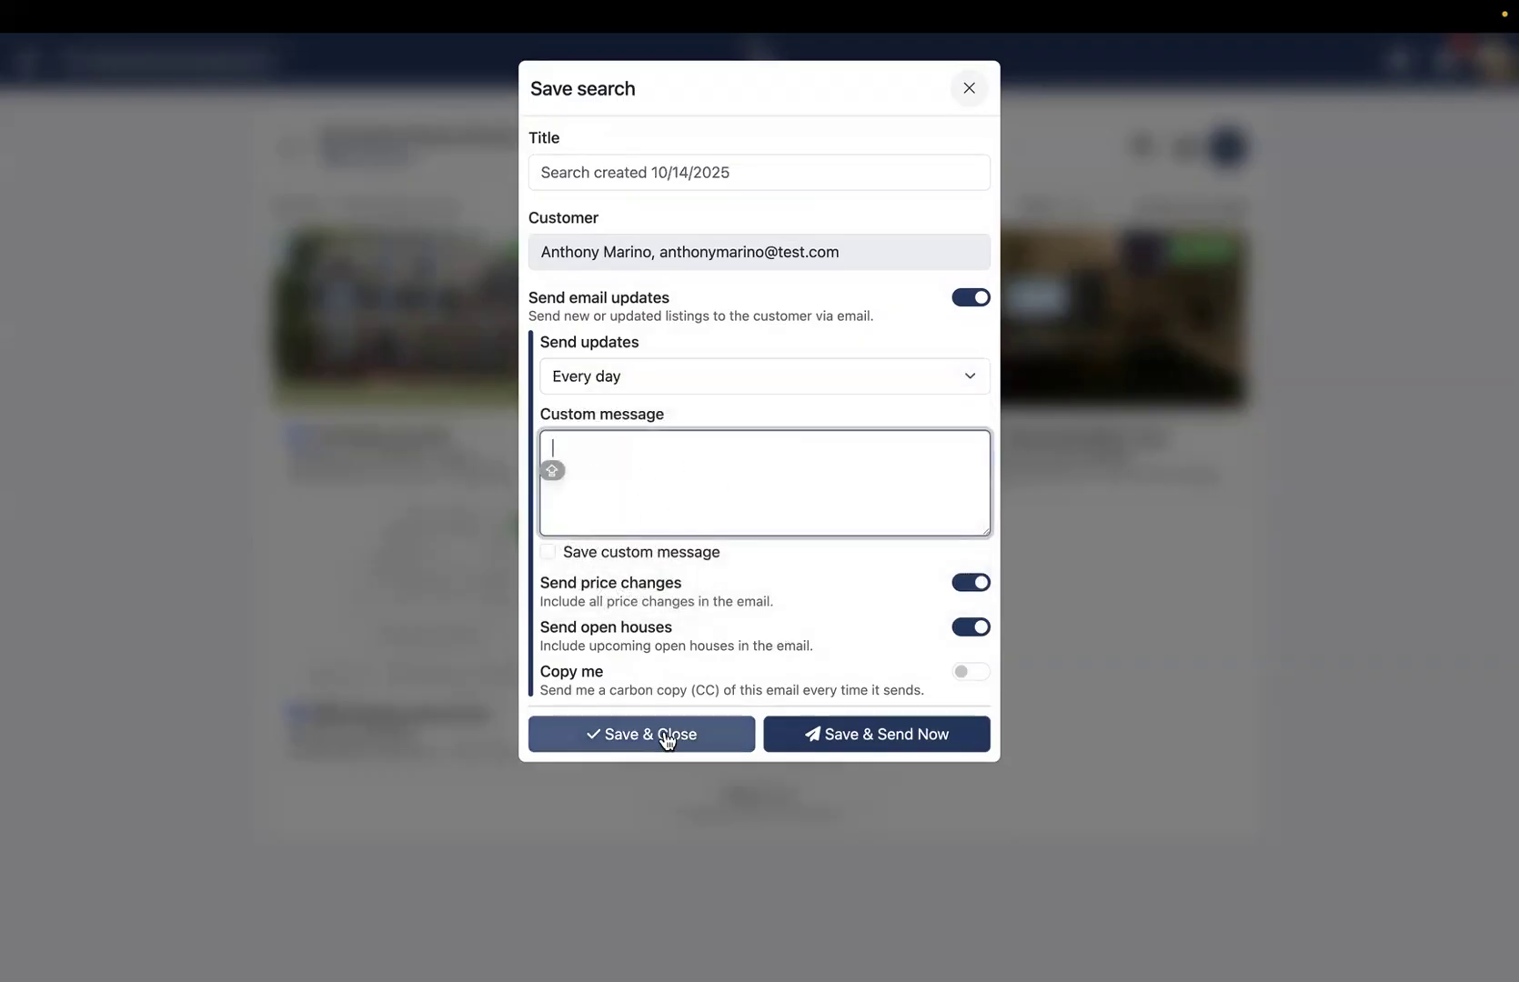
left_click(964, 90)
left_click(289, 160)
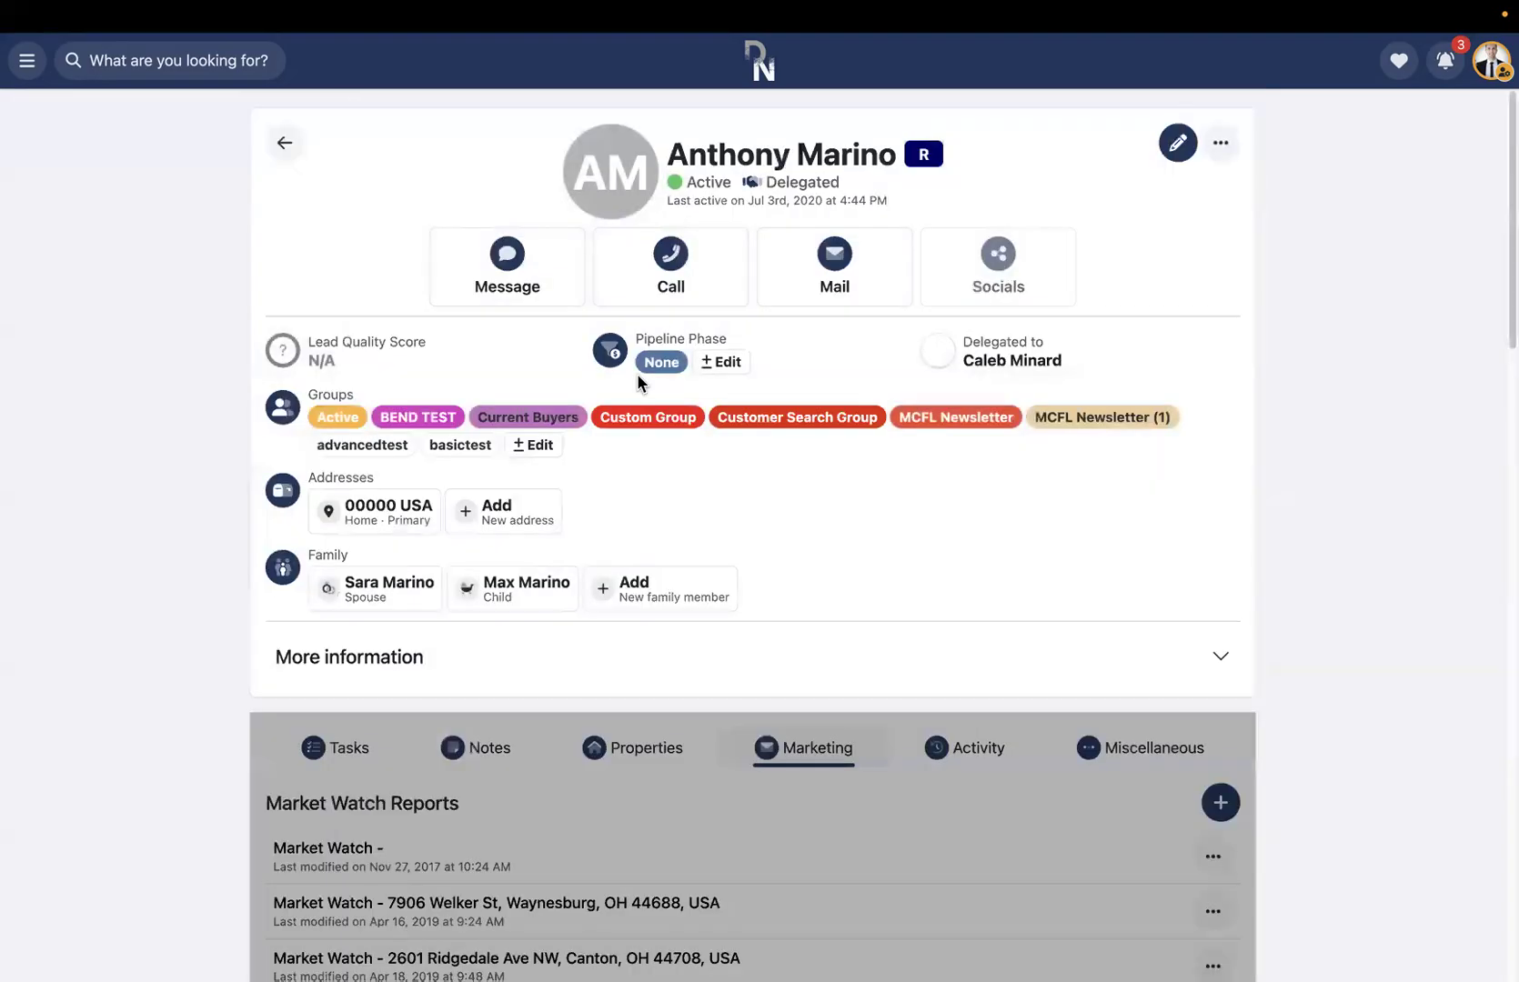
scroll(637, 377, "down", 12)
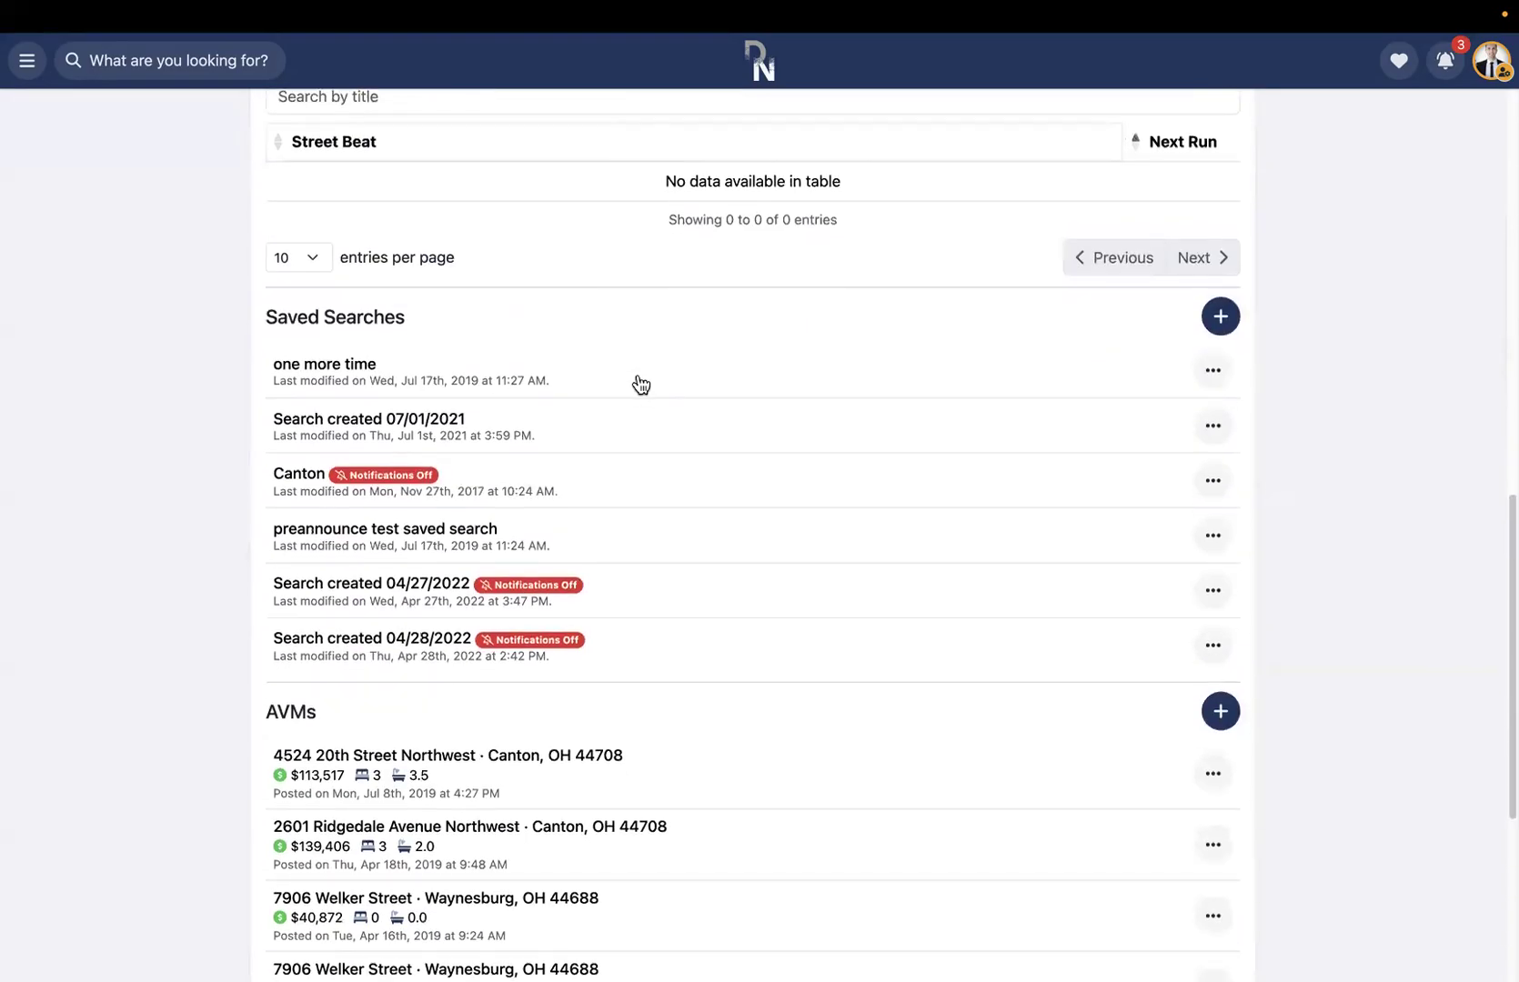